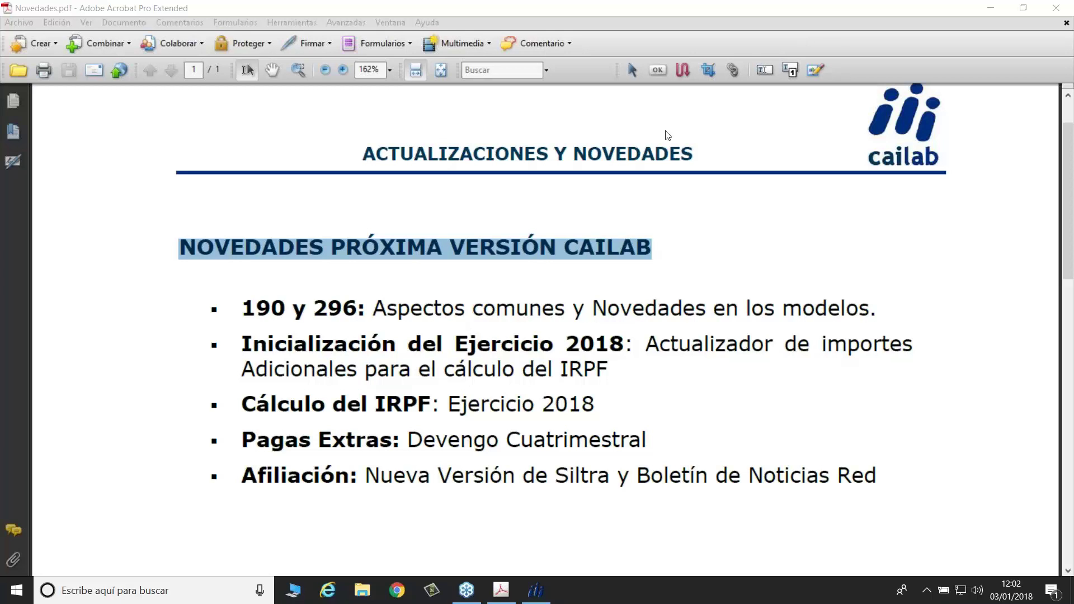
Select each bold topic name in the Novedades list from top to bottom, ending with "190 y 296:" and "Aspectos comunes".
drag(239, 308, 357, 308)
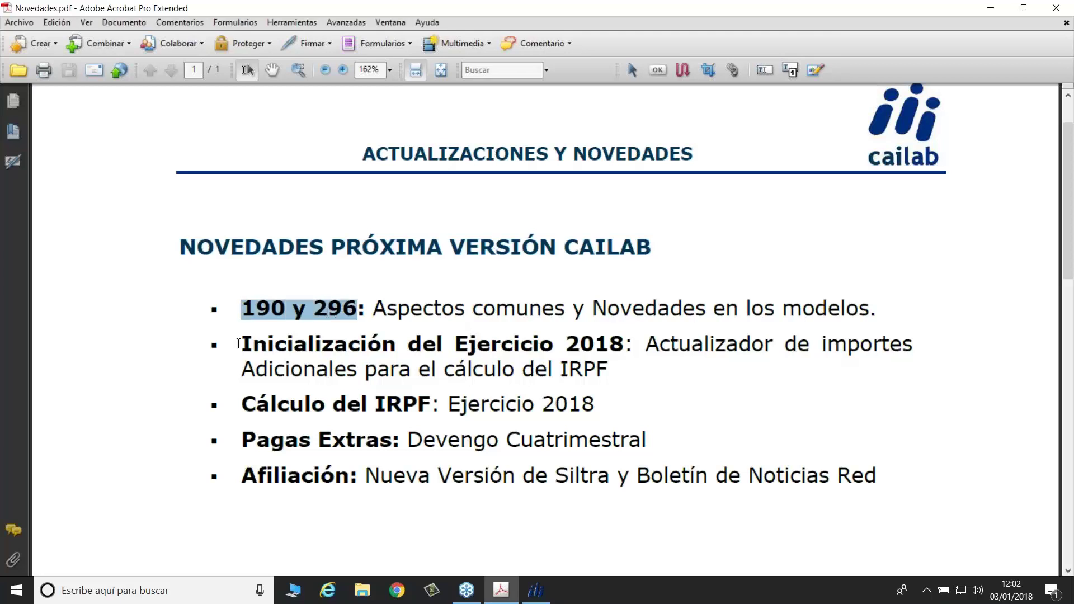
drag(239, 343, 572, 336)
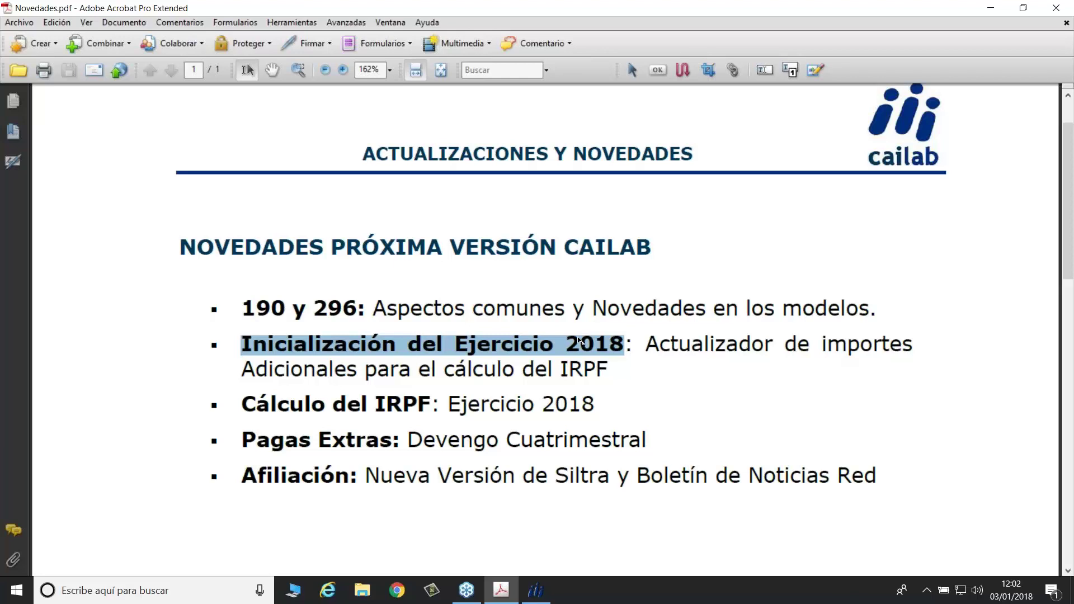
drag(239, 404, 398, 406)
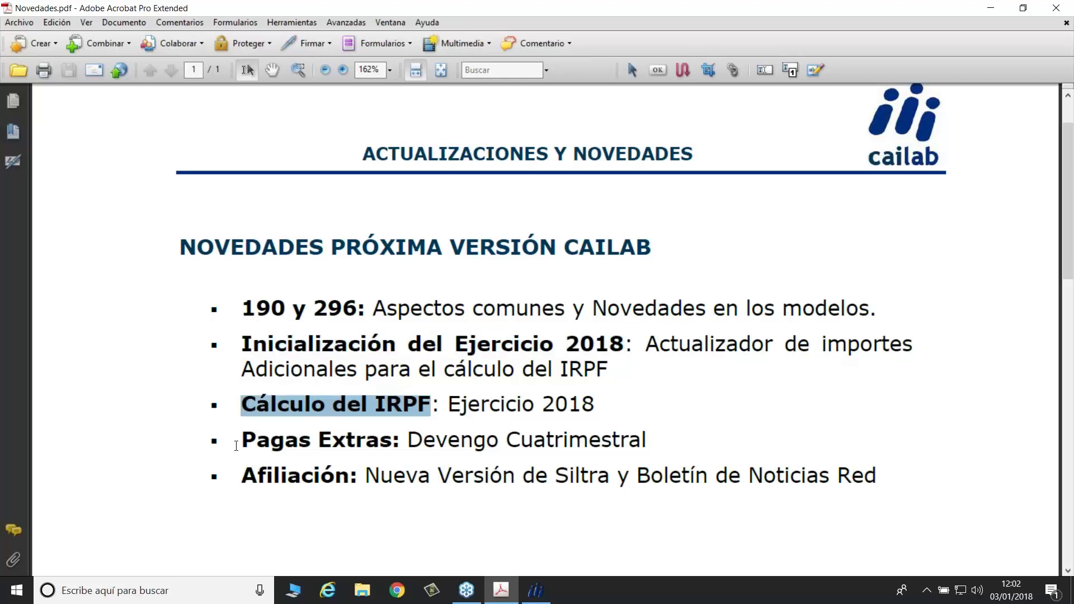
drag(244, 439, 349, 442)
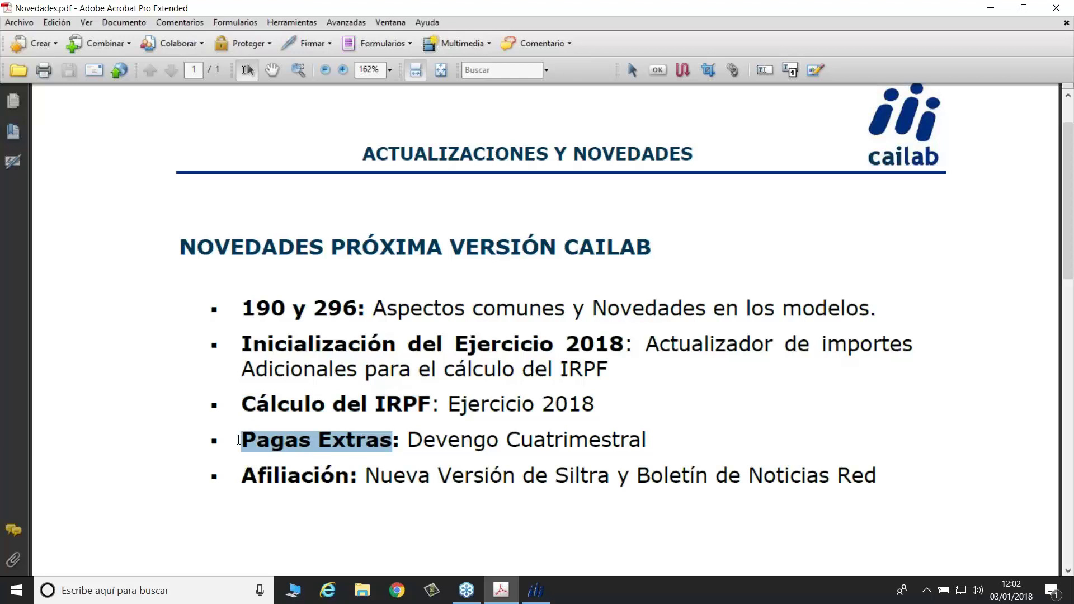
drag(242, 476, 351, 479)
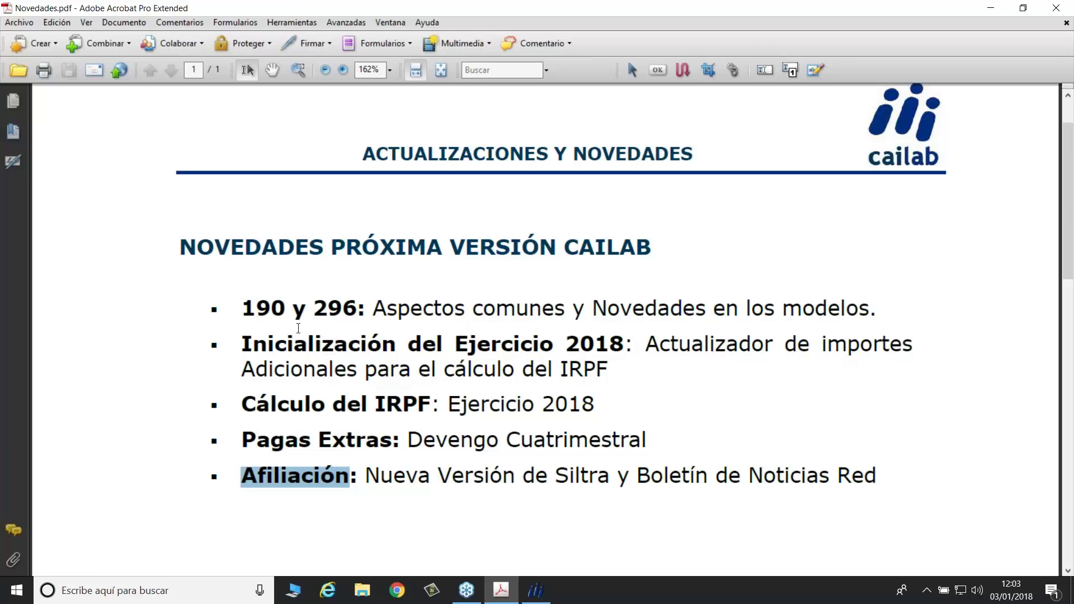
drag(239, 307, 351, 307)
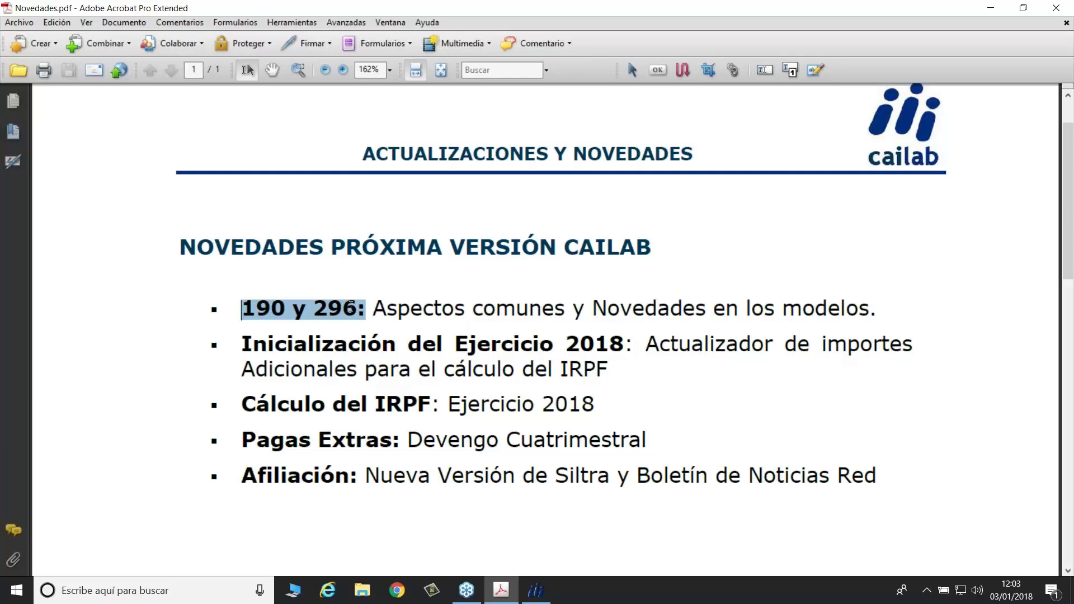
drag(375, 309, 519, 311)
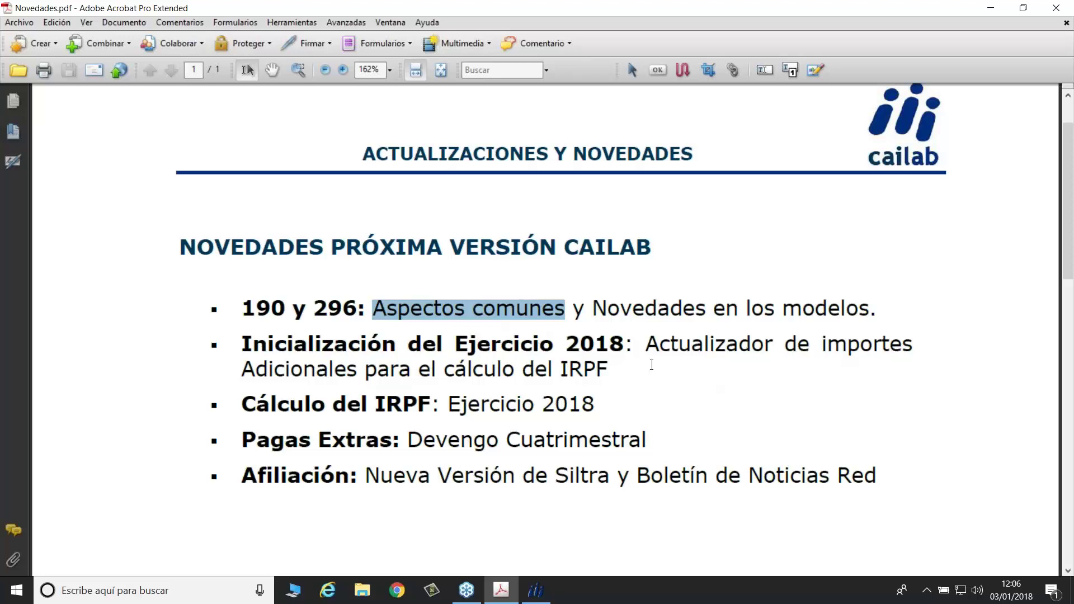
Switch to Laboral, open Modelo 190 and mark all companies except EMPRESA DE PRUEBA NUMERO 3.
click(535, 590)
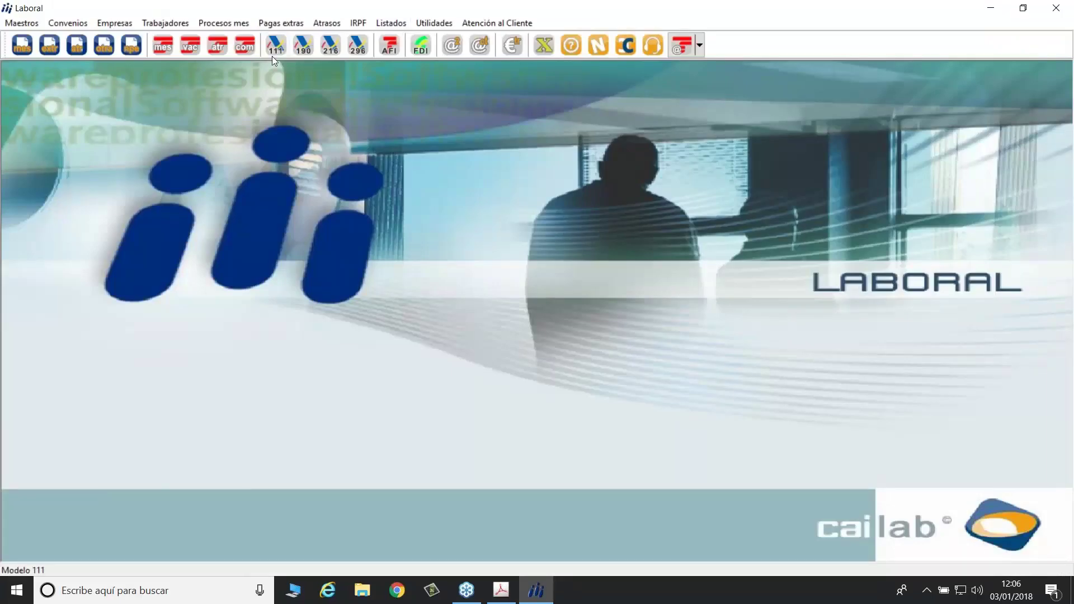
click(302, 46)
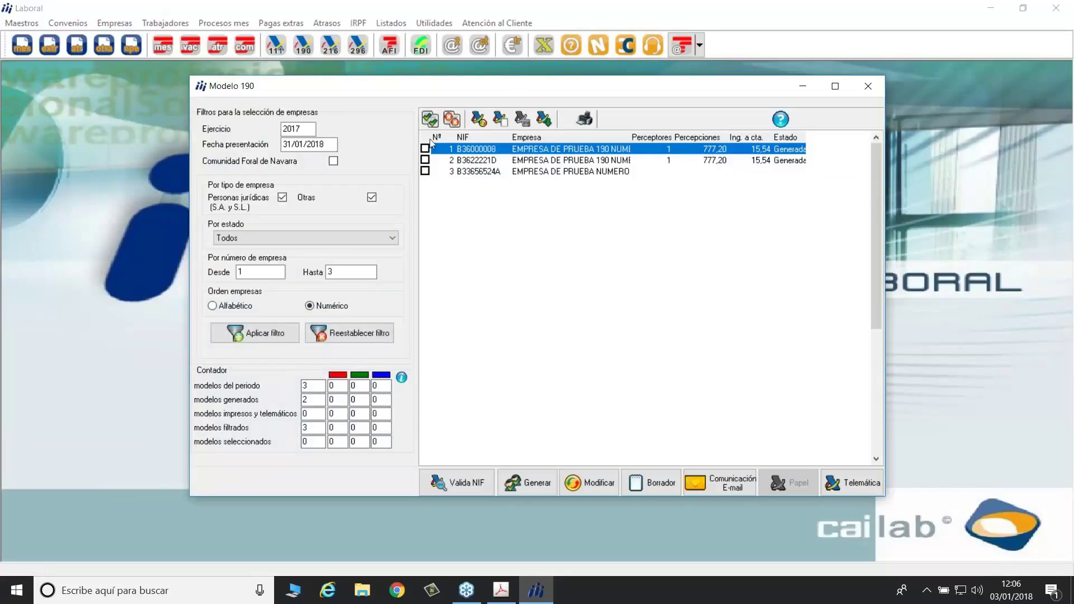
click(430, 119)
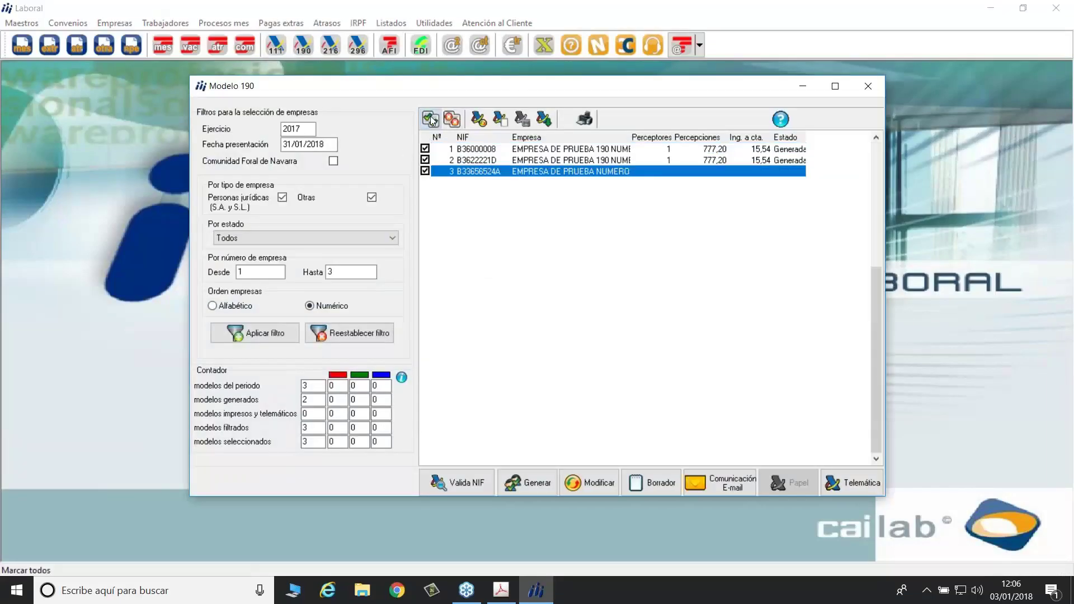
click(425, 172)
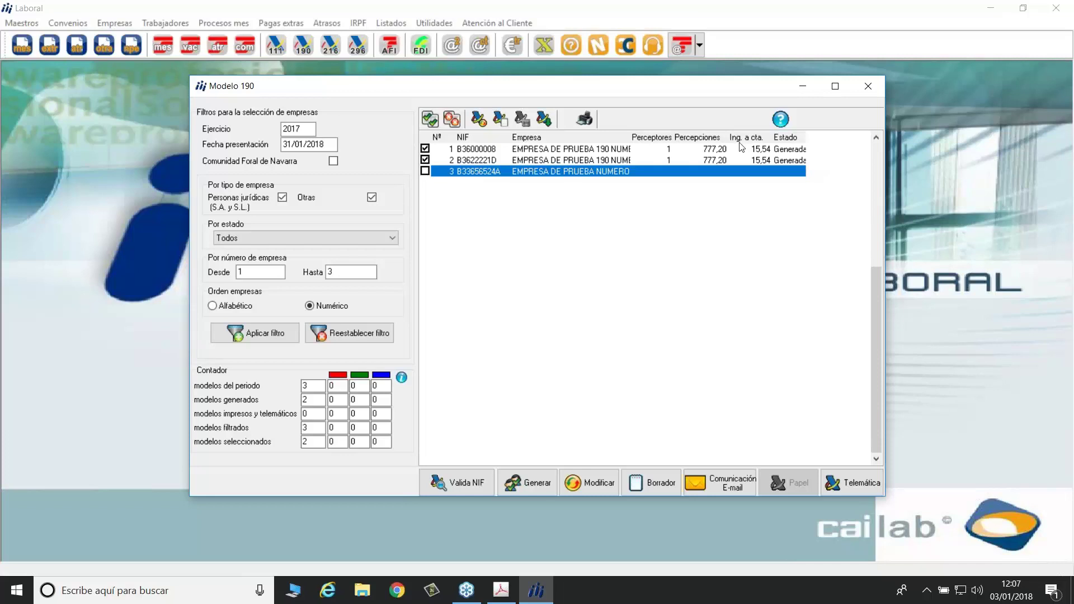
Start the NIF validation for the marked companies, view the authorised certificate selection, and close it together with Modelo 190.
click(464, 487)
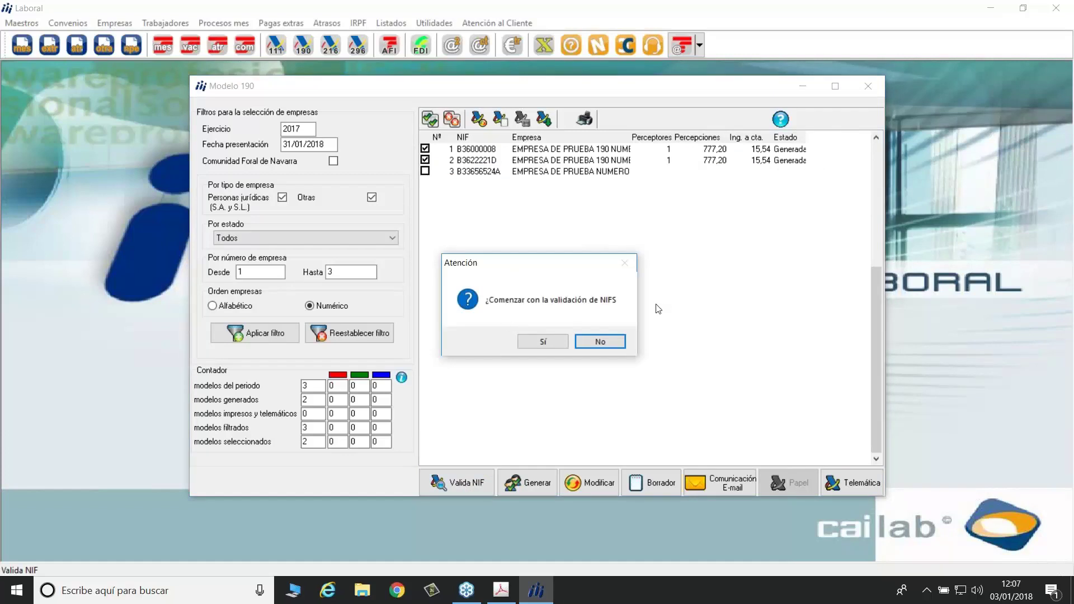
click(560, 342)
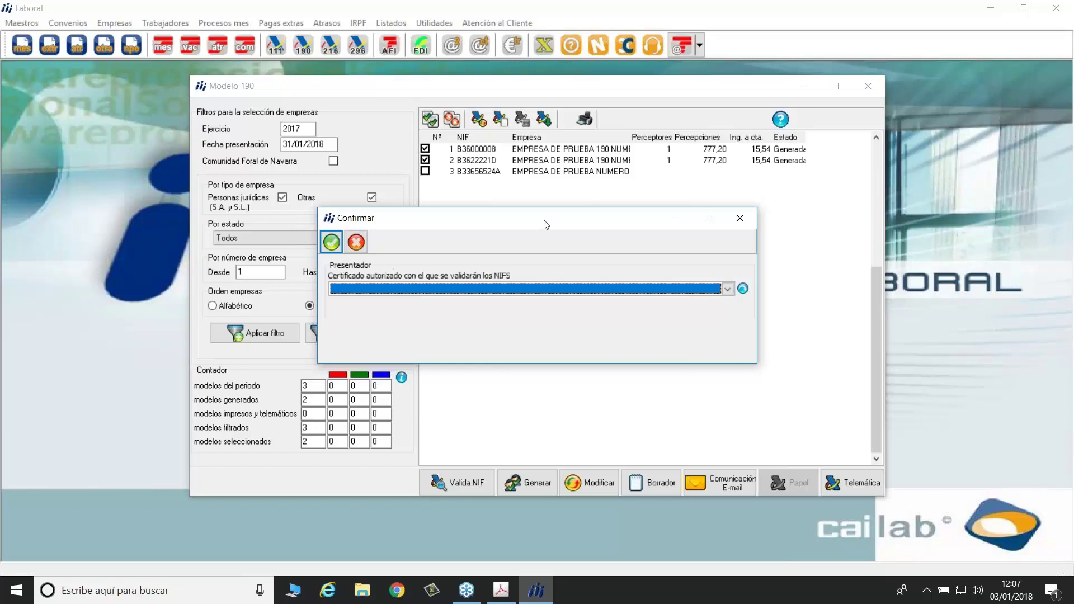
click(740, 218)
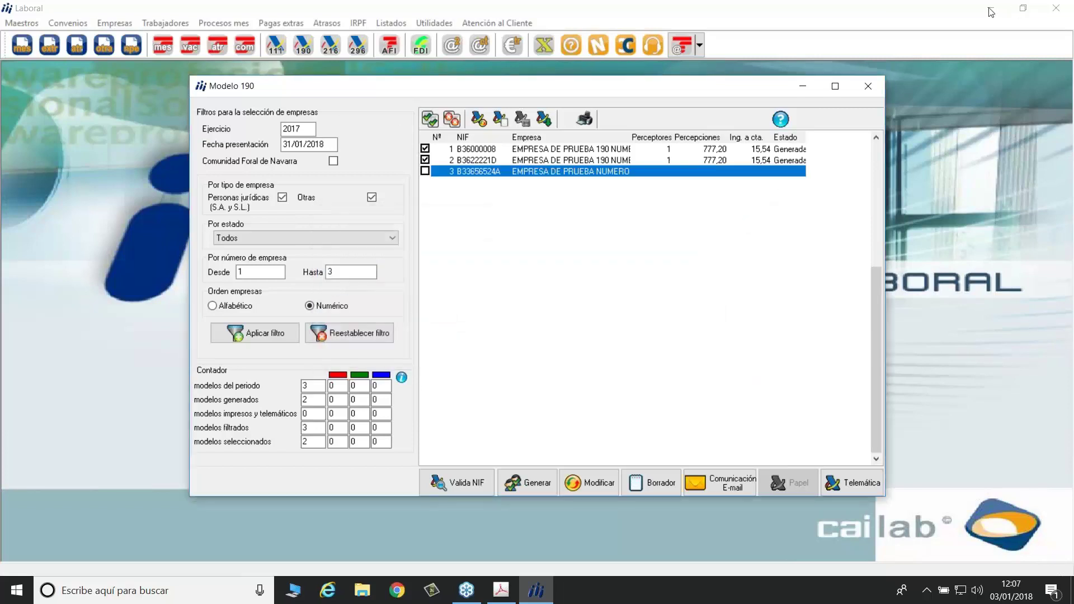
click(868, 86)
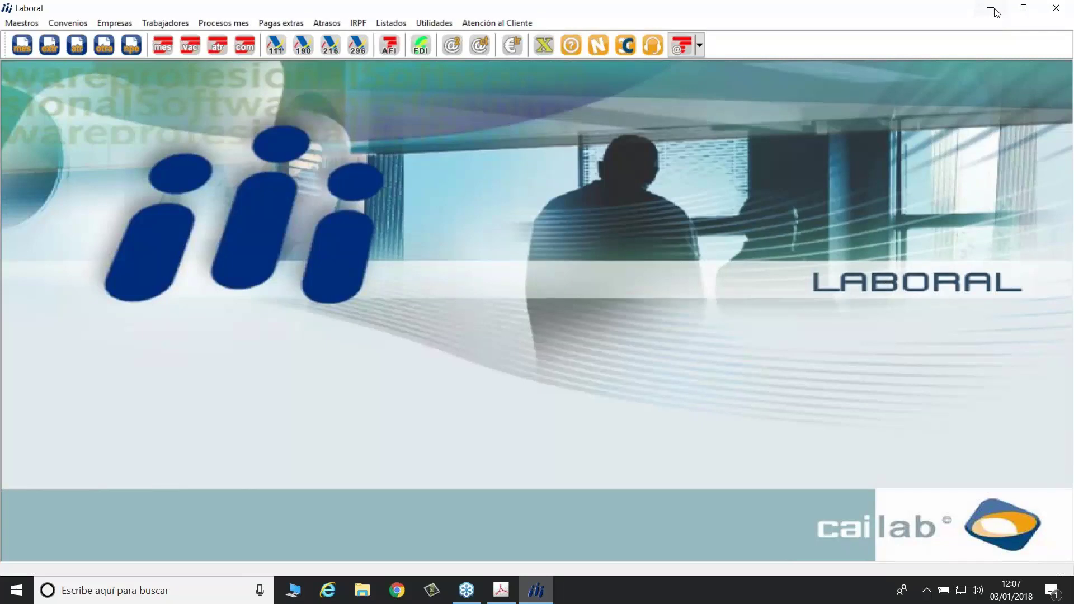
Minimise the open windows and view the Ejemplo Validación de NIF PDF from the desktop at 100%.
click(994, 8)
click(991, 12)
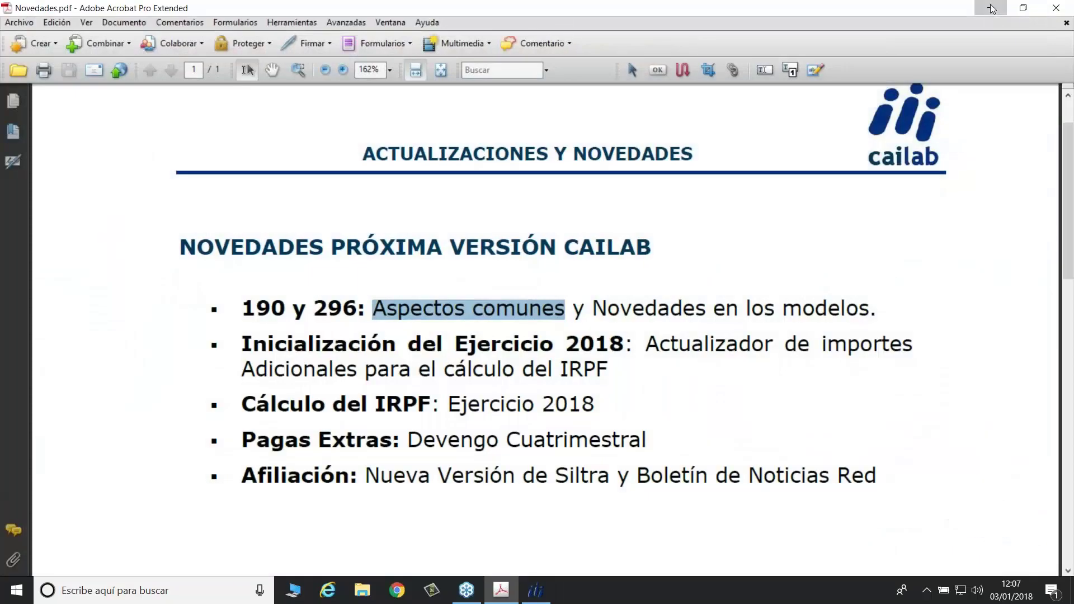
double_click(916, 115)
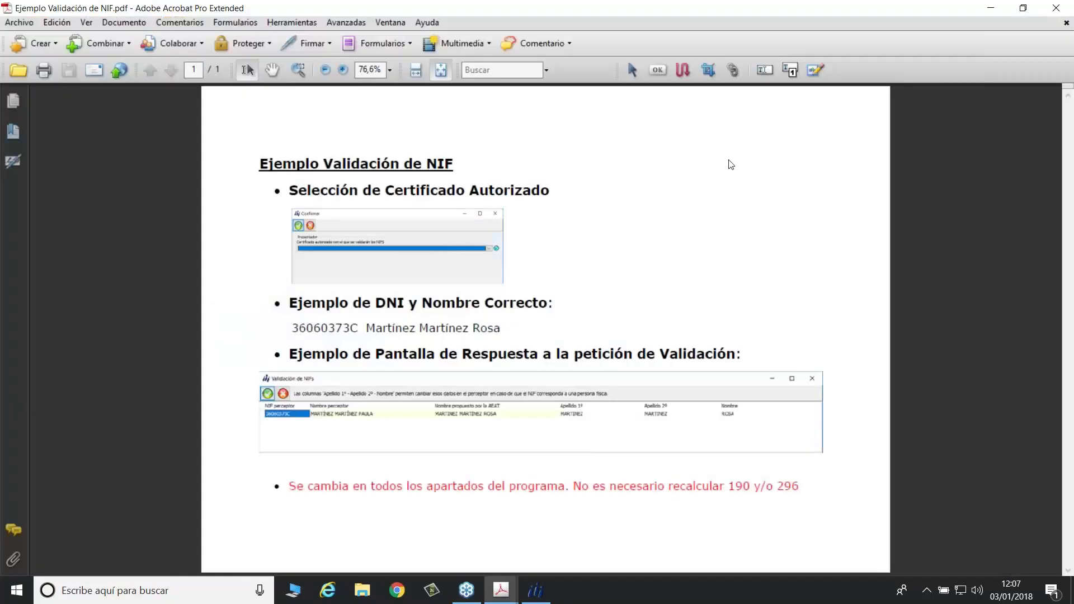
click(343, 69)
scroll(325, 298, down, 1)
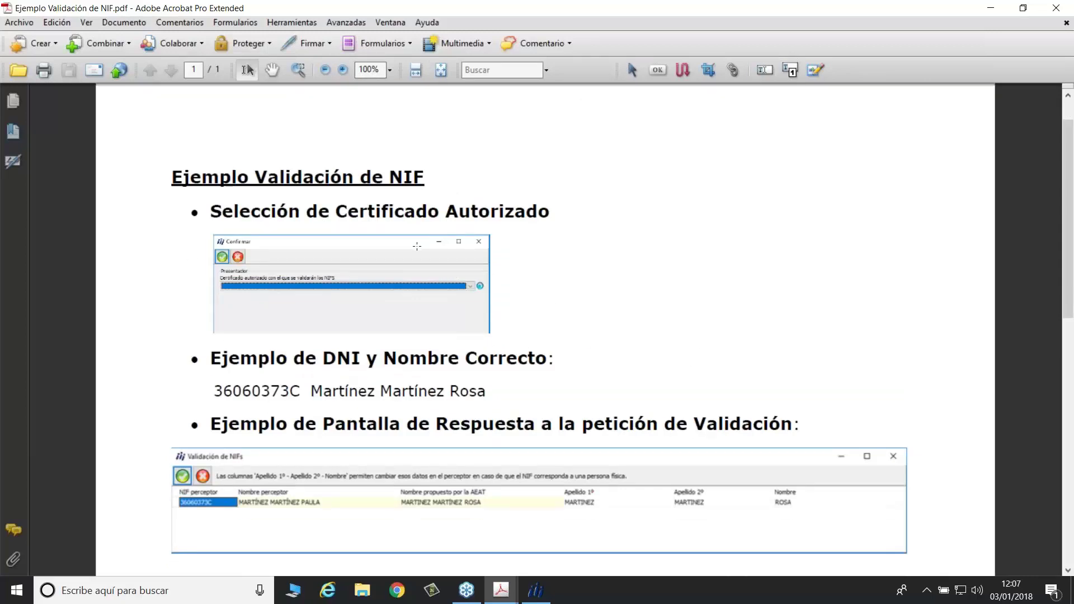
scroll(418, 246, down, 3)
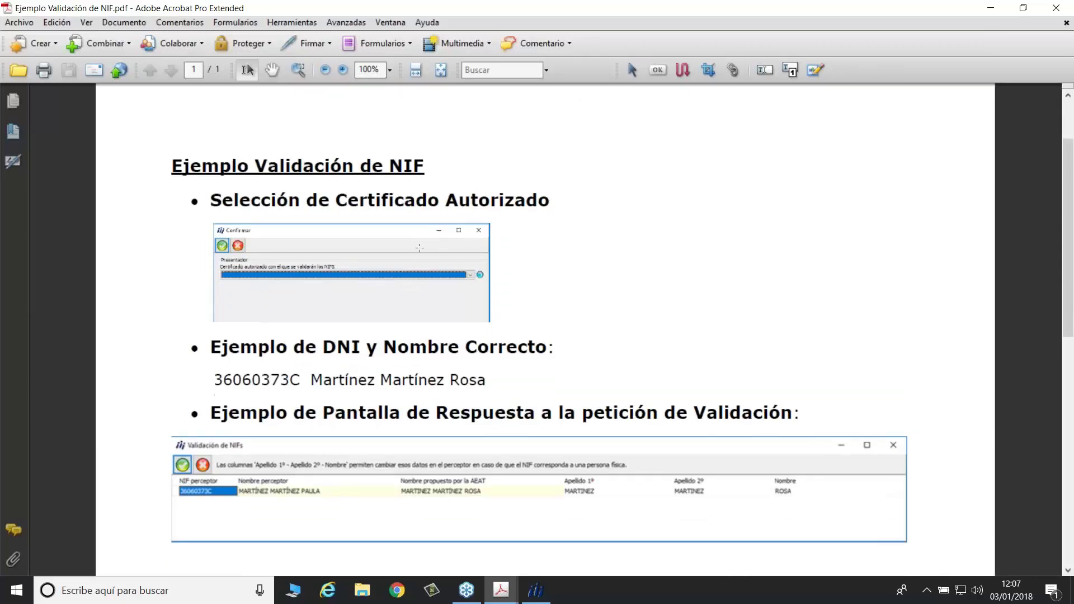
scroll(545, 330, down, 1)
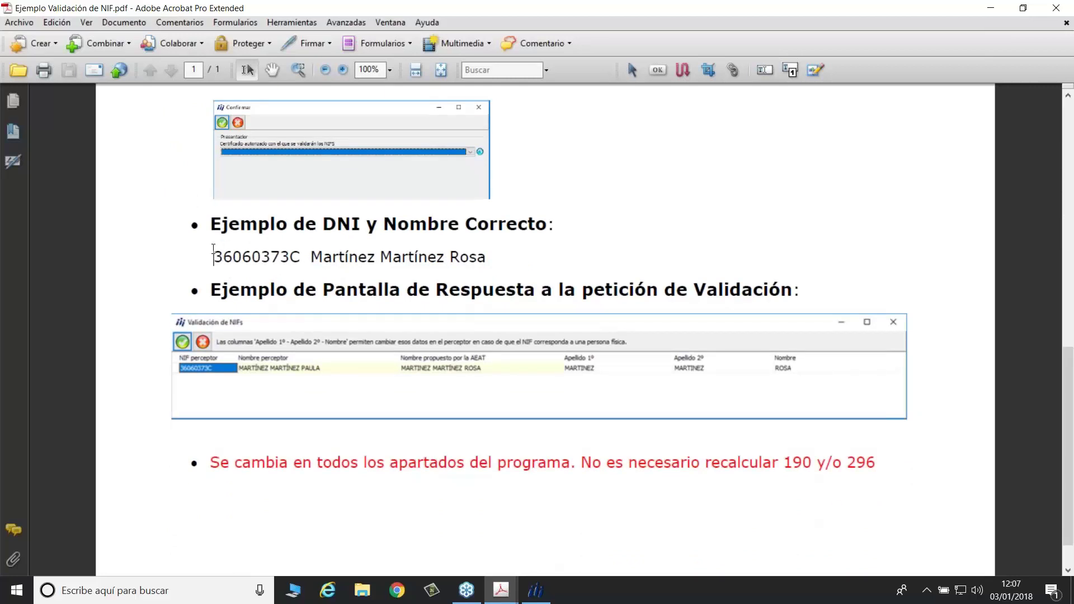
Select the example DNI and name line, and the red text "Se cambia en todos los apartados del programa".
drag(214, 256, 486, 257)
drag(506, 260, 468, 258)
click(211, 455)
drag(211, 455, 518, 473)
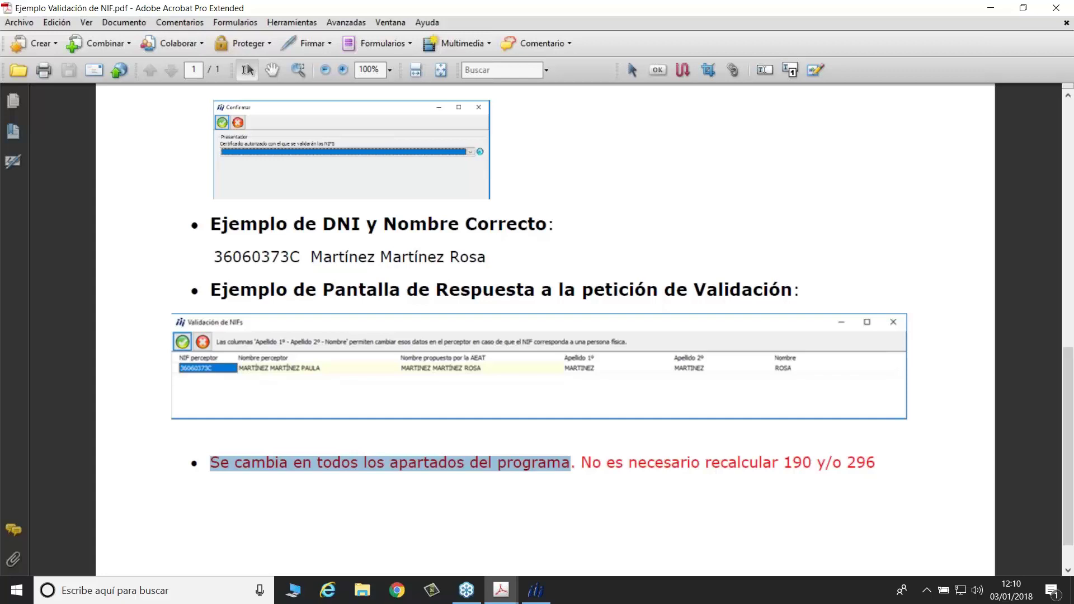
Close the NIF validation example, return to Novedades.pdf and select "Novedades en los modelos." in the 190 y 296 topic.
mouse_move(501, 590)
mouse_move(497, 528)
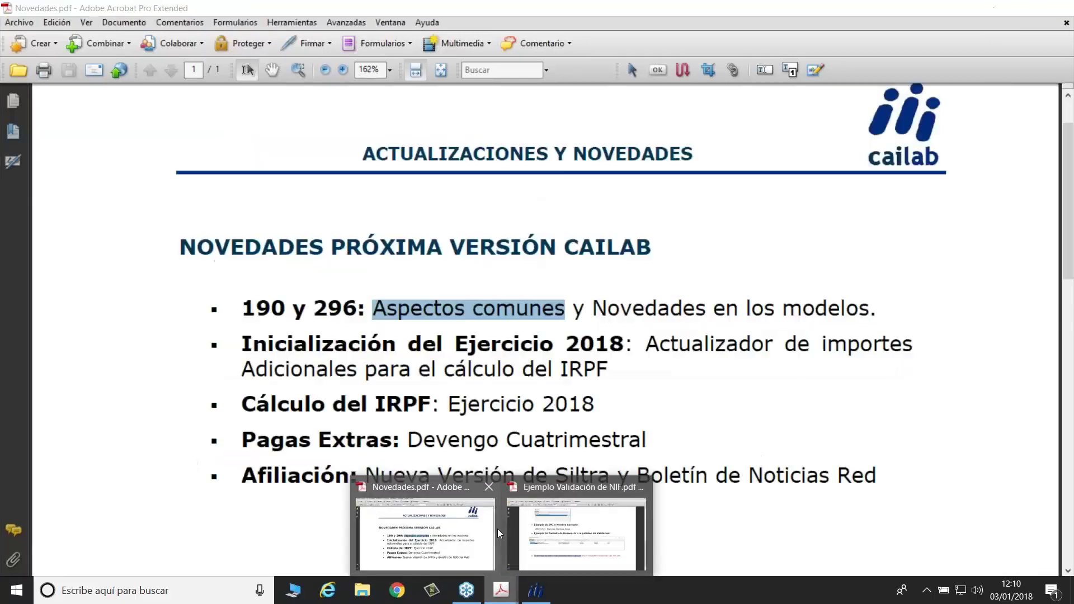
click(642, 486)
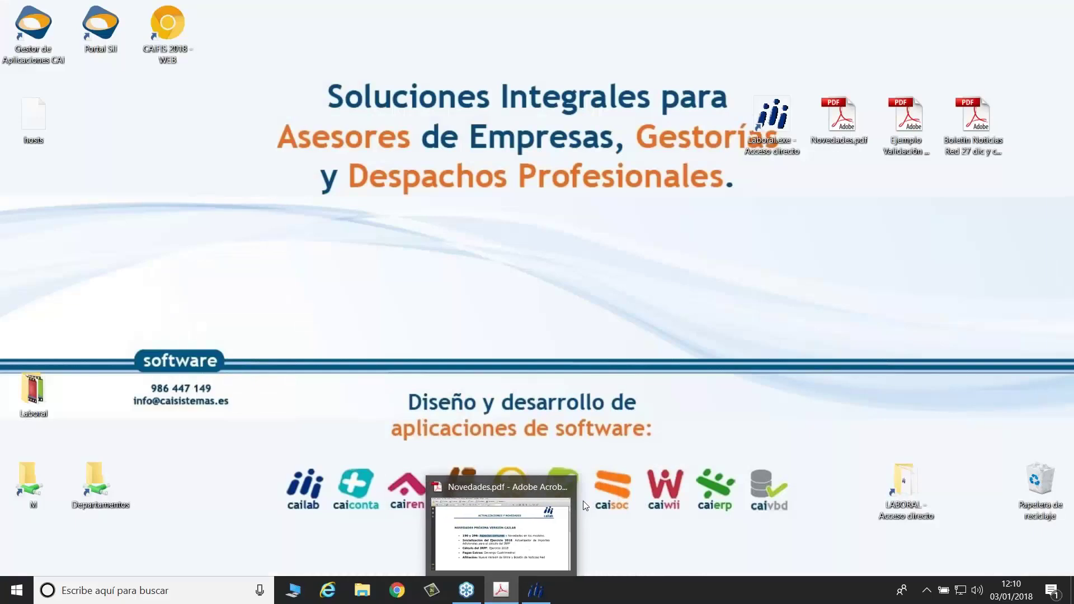
click(525, 528)
drag(592, 309, 866, 300)
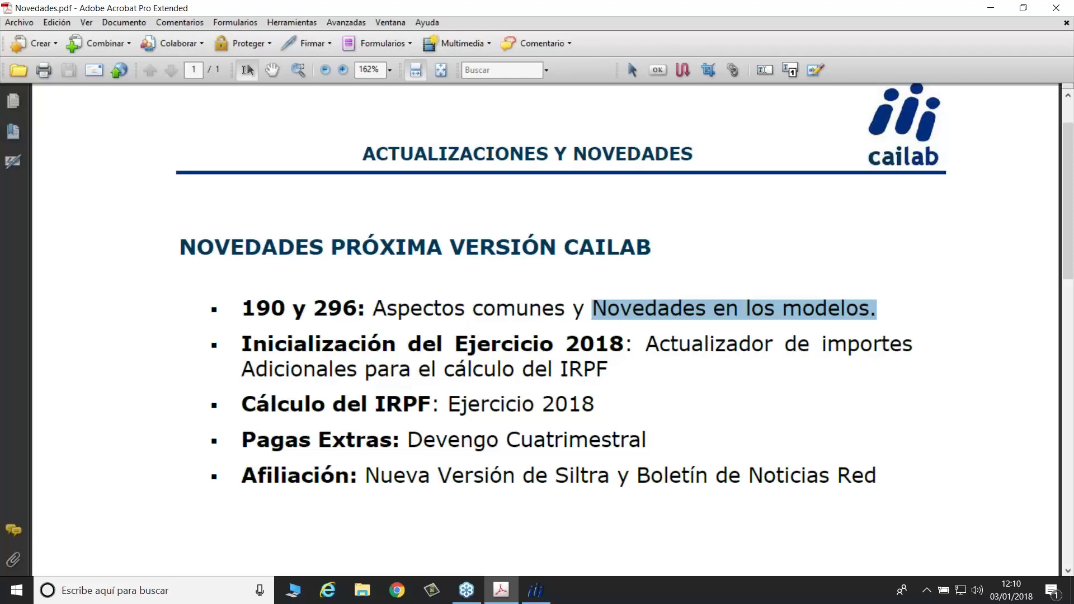
Switch to Laboral, open the record of EMPRESA DE PRUEBA 190 NUMERO 1 and select the e-mail in its fiscal data.
click(536, 590)
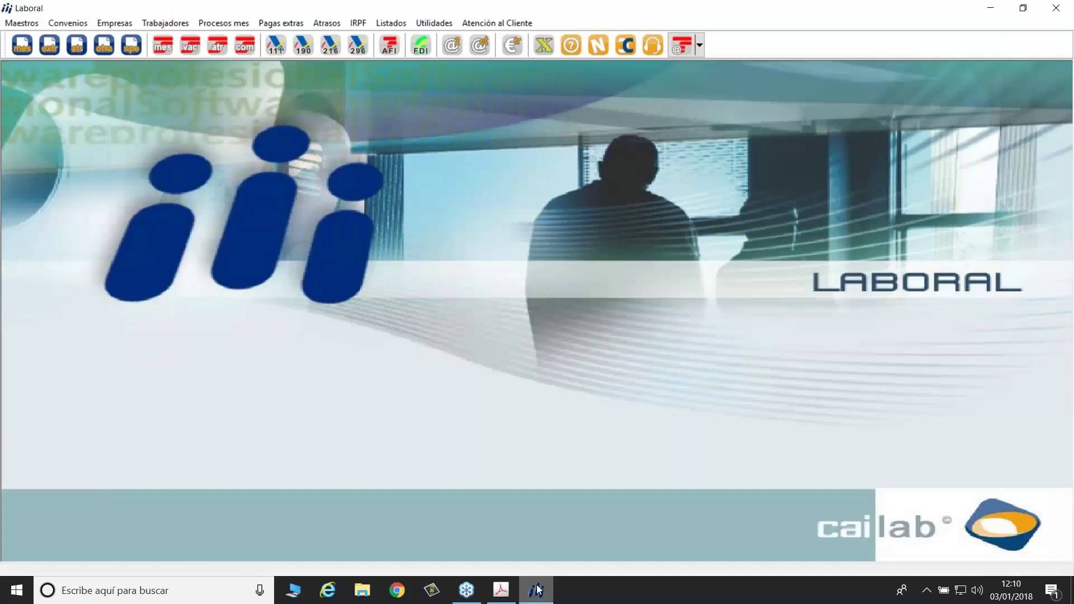
click(115, 24)
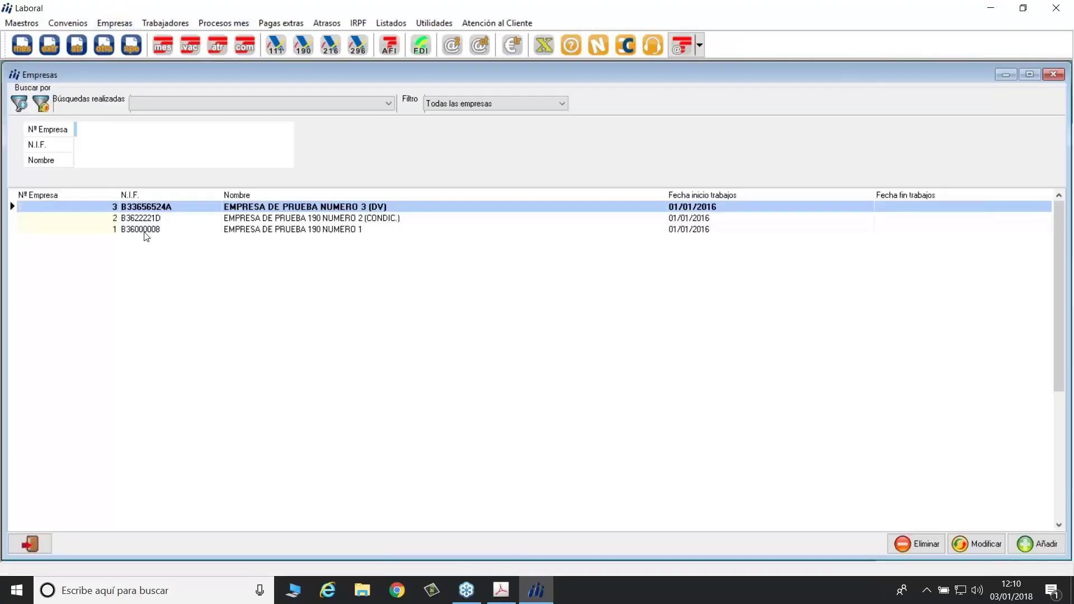
double_click(264, 230)
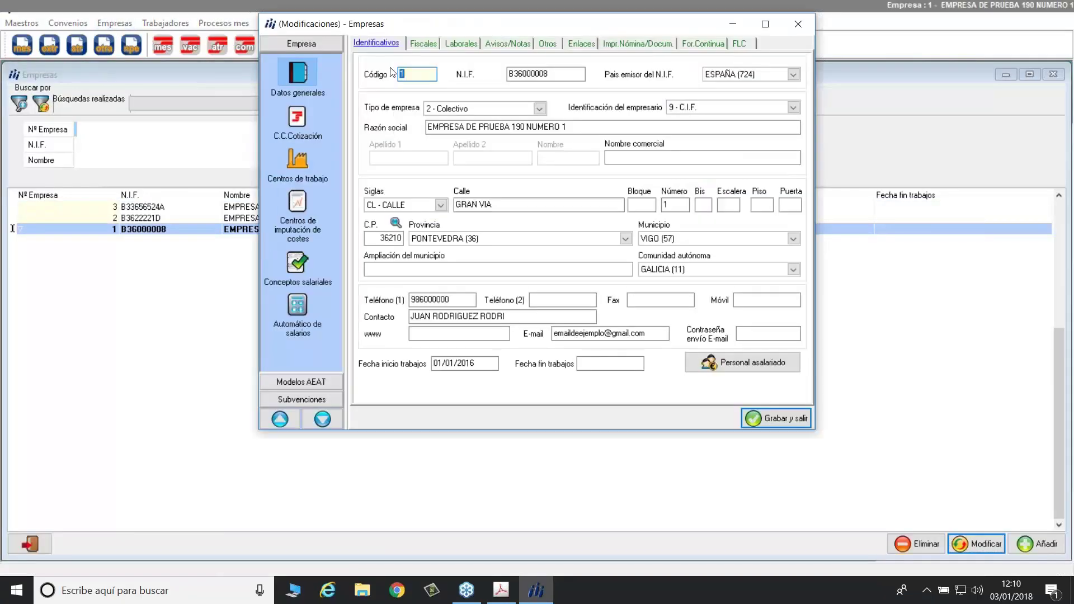
click(423, 44)
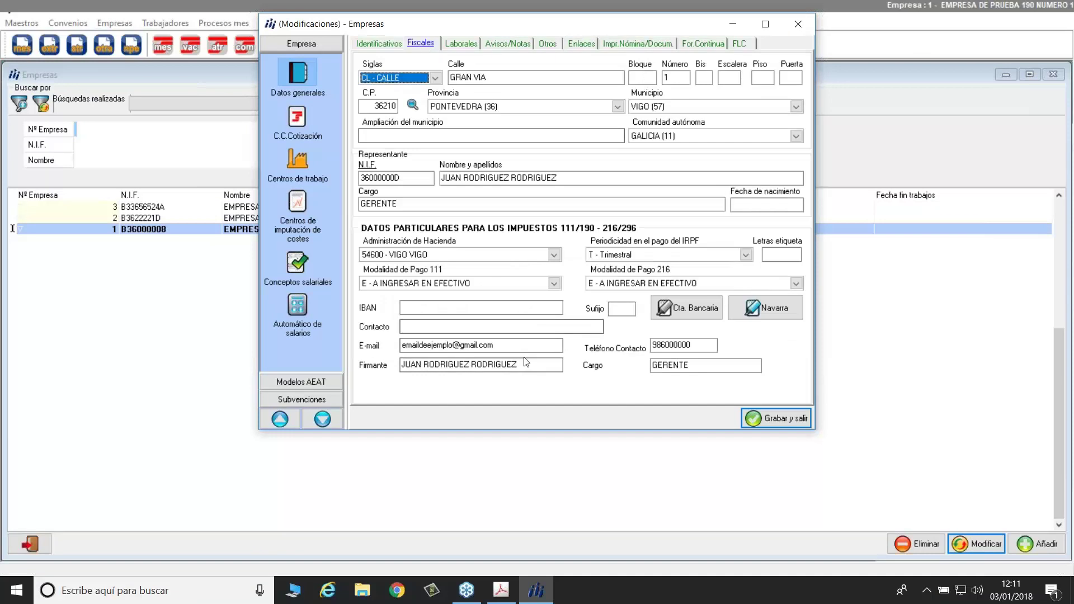
click(514, 344)
drag(513, 345, 392, 338)
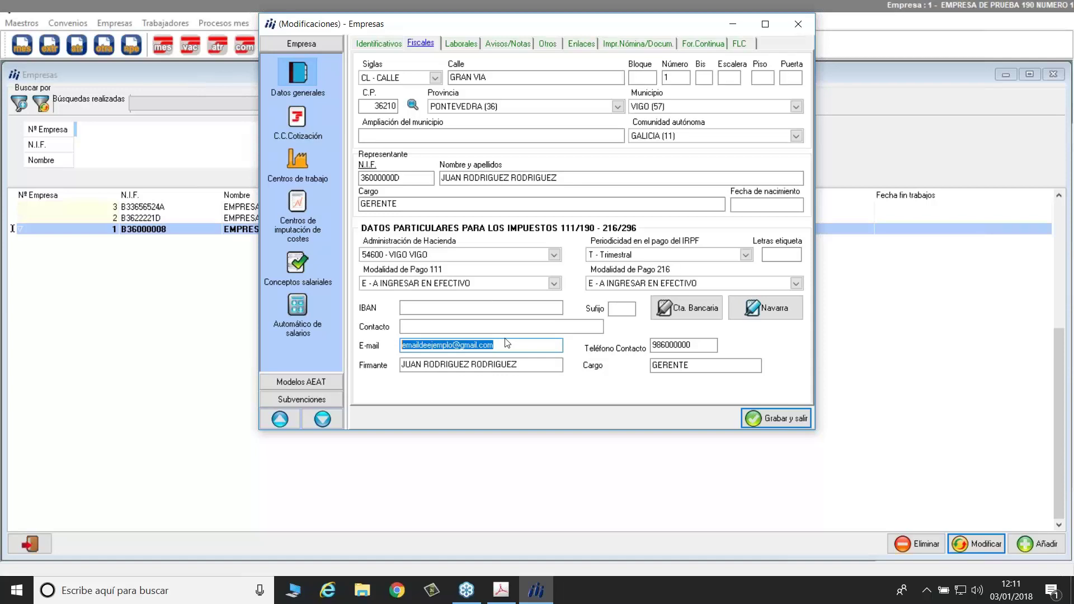
Check the company's e-mail in the identification data against the fiscal data, and save and close the record.
click(386, 47)
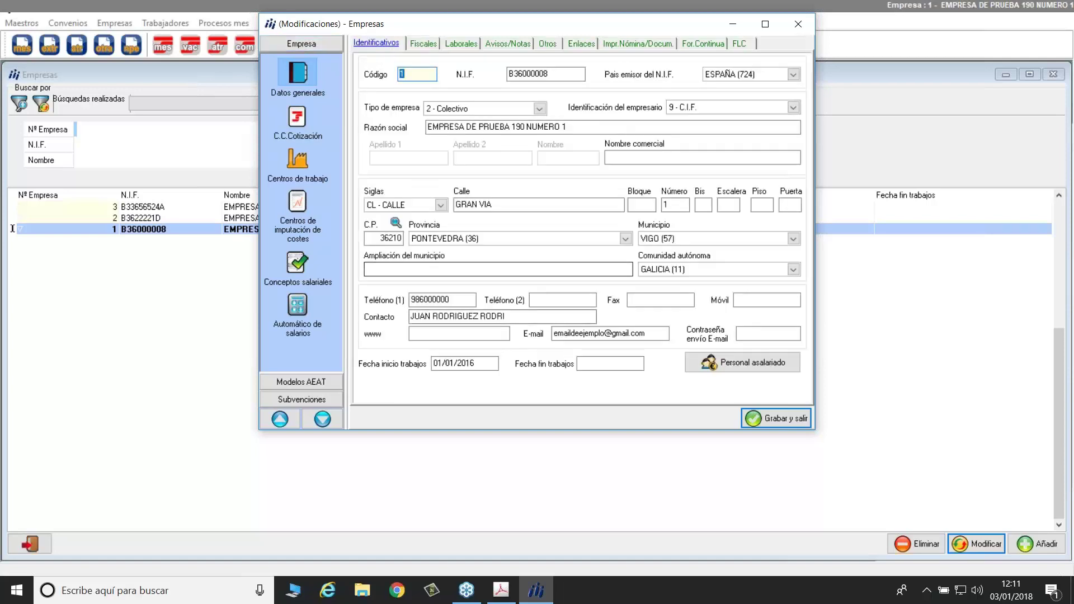
click(556, 333)
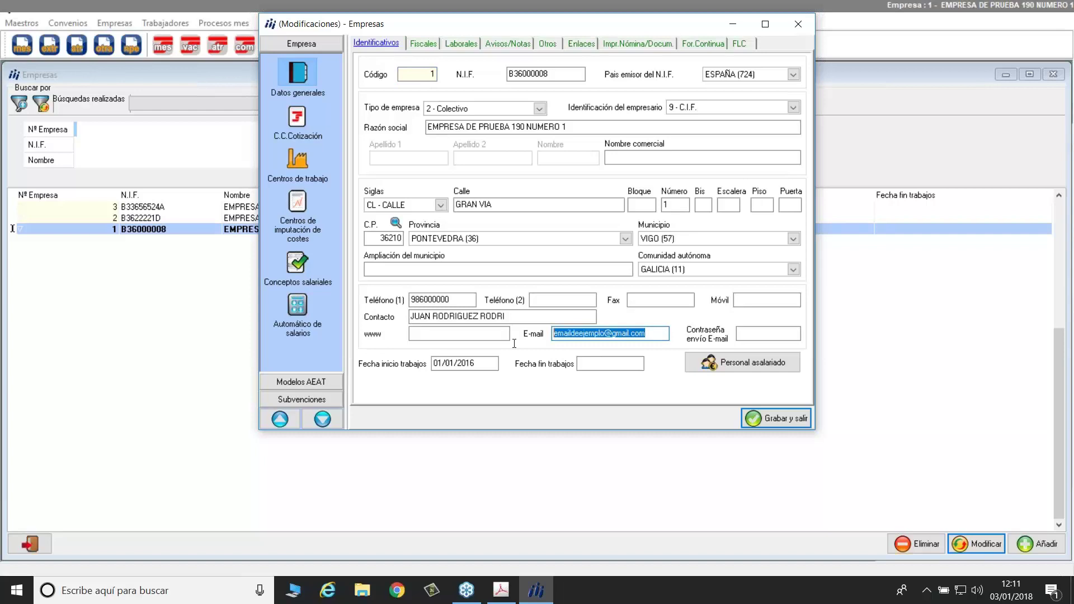
key(ctrl+Tab)
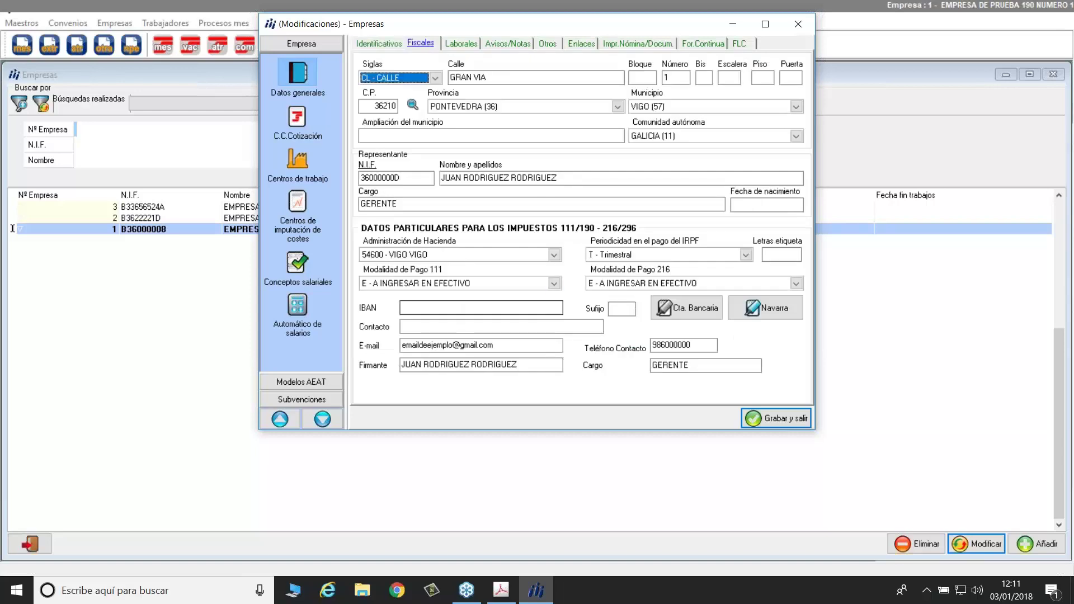
click(530, 349)
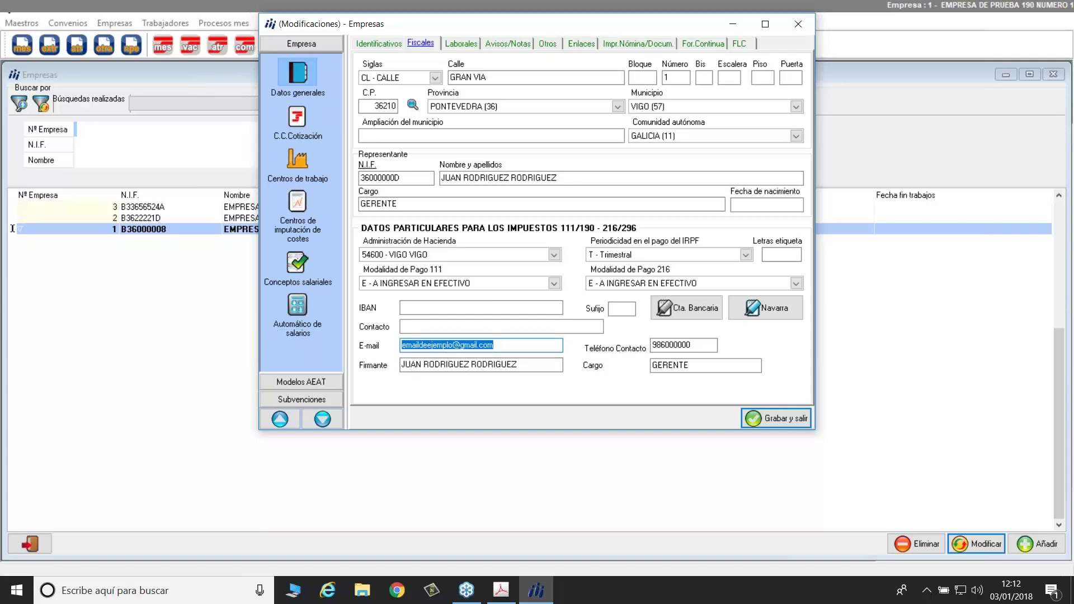
click(509, 345)
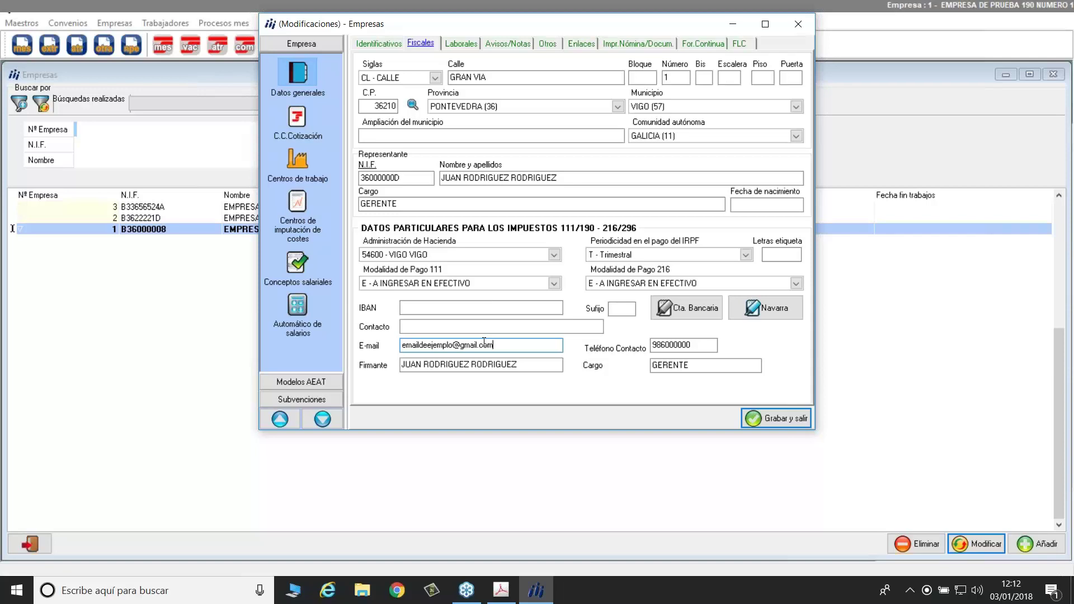
click(793, 424)
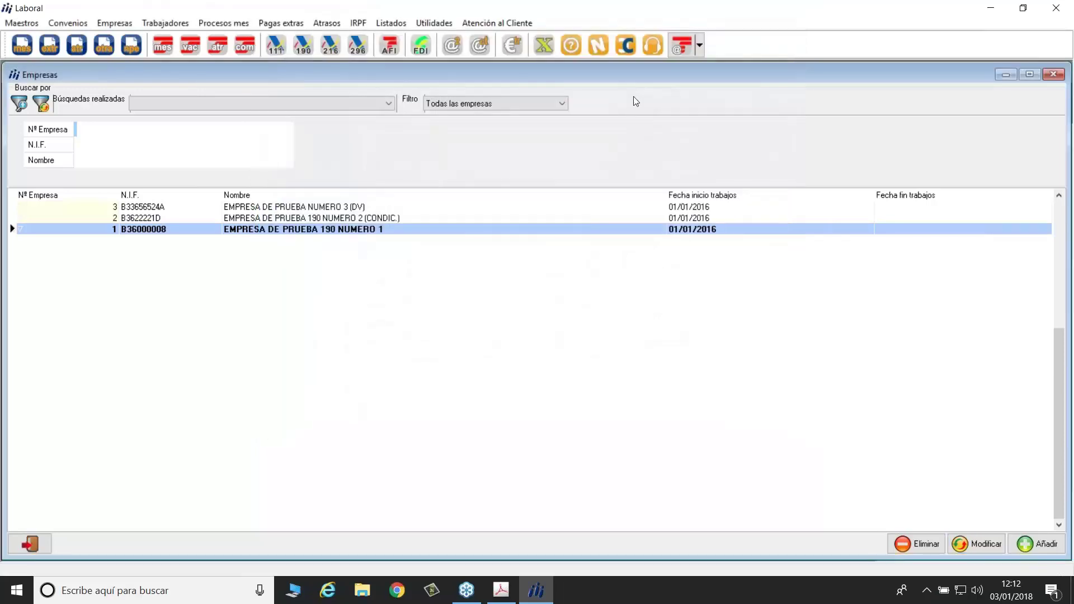
Open the conditional listings and sort them by code in ascending order.
click(395, 25)
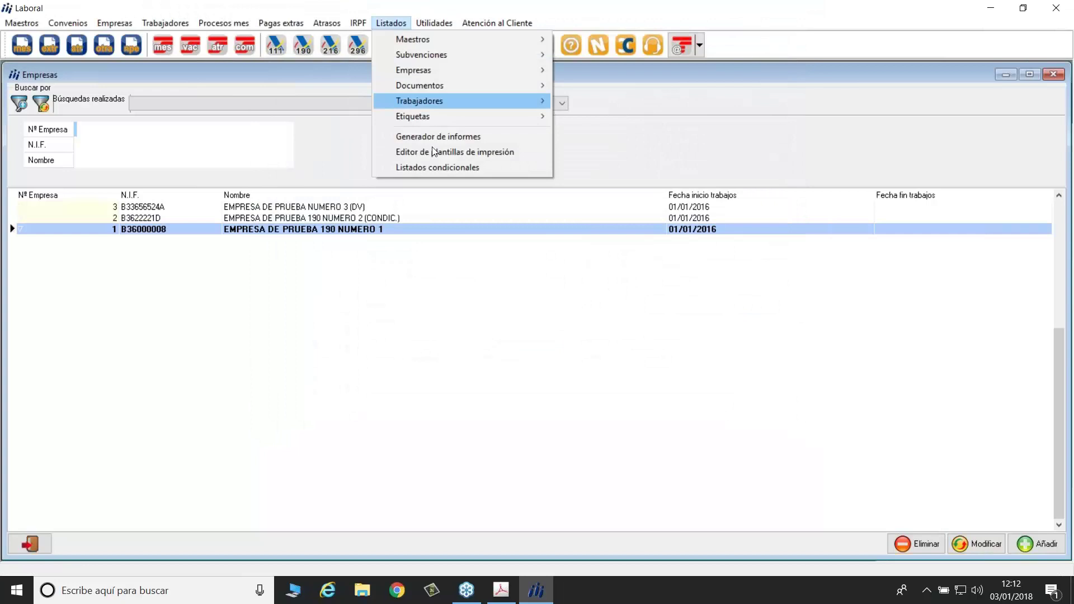
click(439, 168)
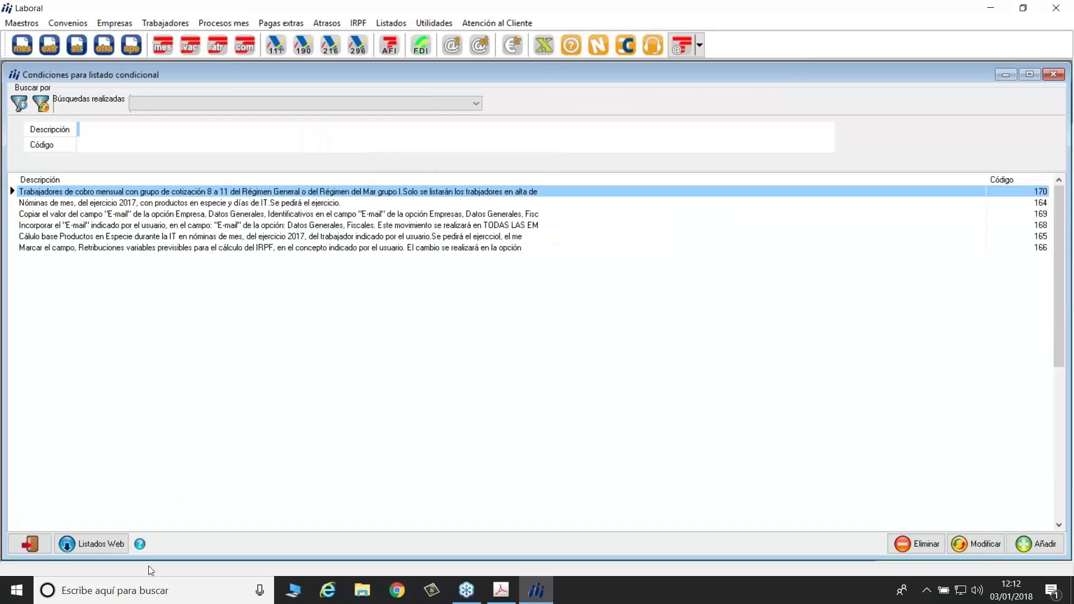
click(1018, 178)
click(1018, 178)
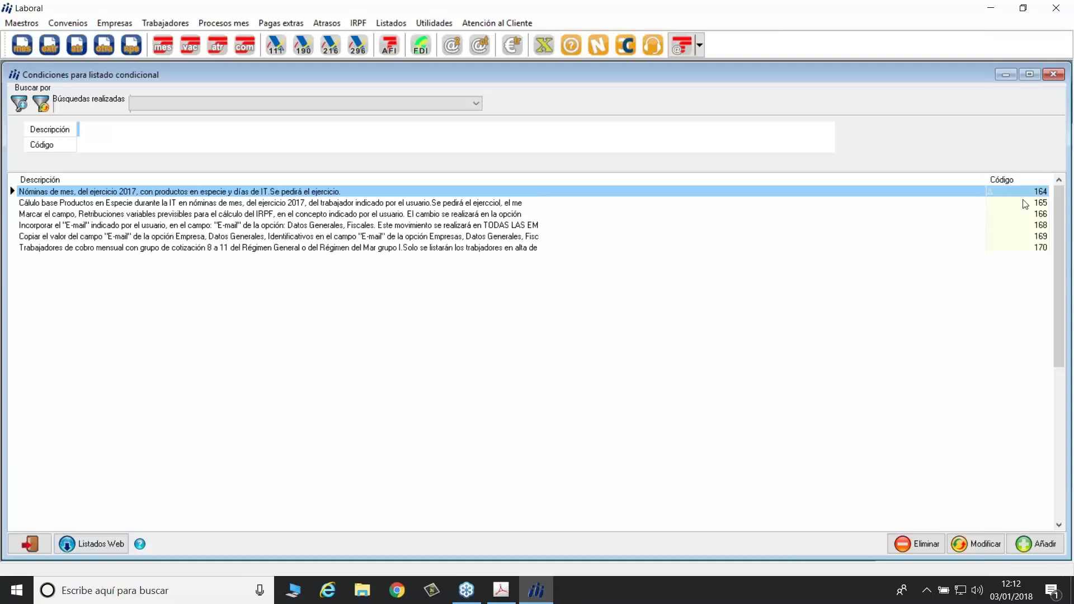
Select conditional listings 168 and 169 in turn to compare the two fiscal e-mail options, and close the list.
click(517, 226)
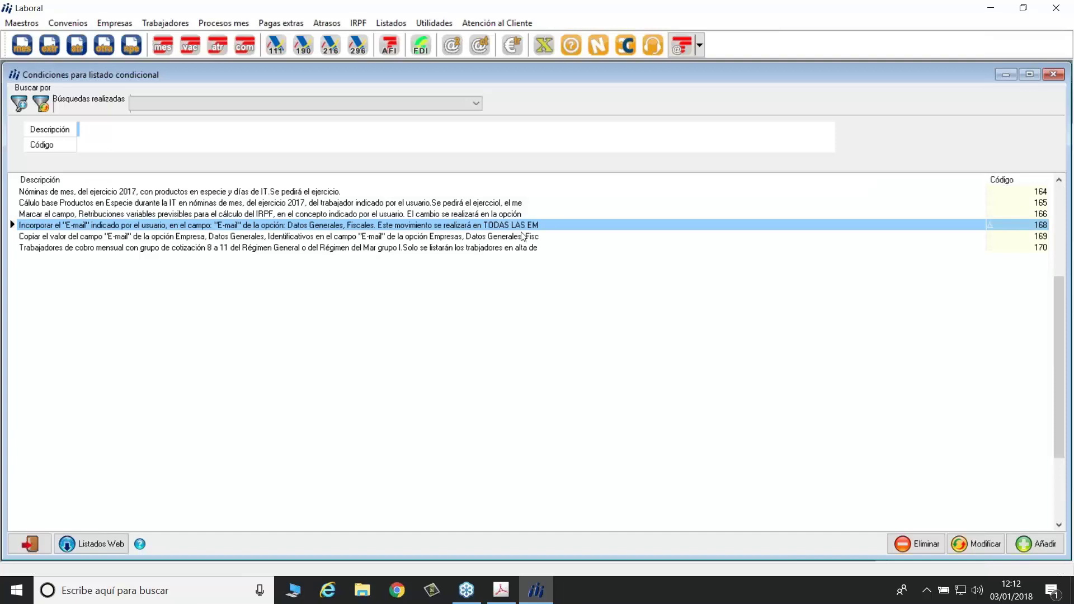
click(521, 234)
click(514, 227)
click(519, 236)
click(520, 227)
click(521, 237)
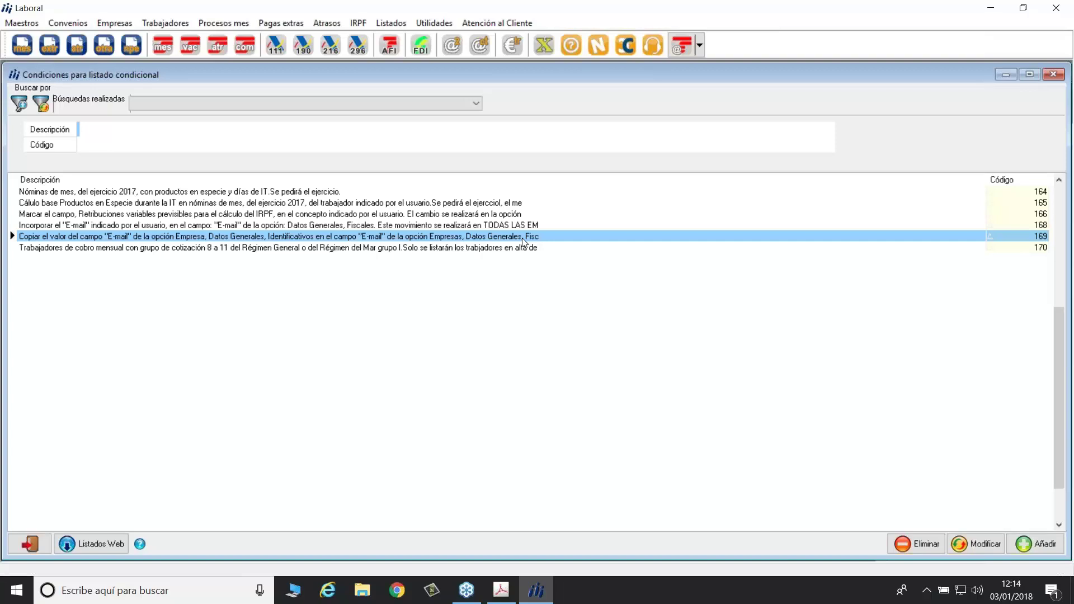
click(1057, 76)
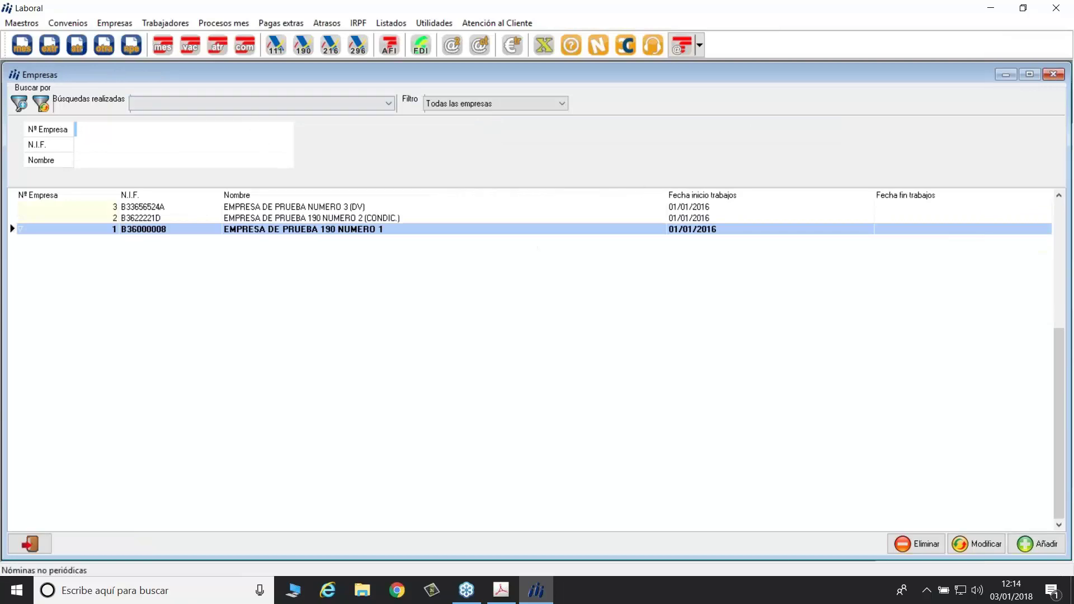
Filter the workers by company 1 and open the record of TRABAJADOR PRUEBA 1, ESPECIE.
click(165, 23)
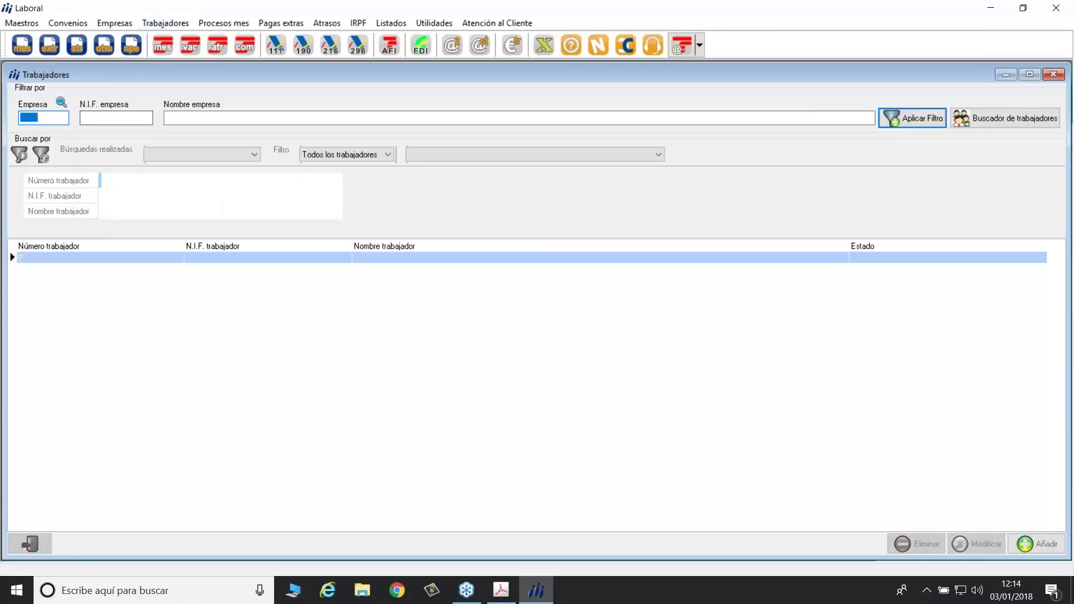
text(1)
key(Return)
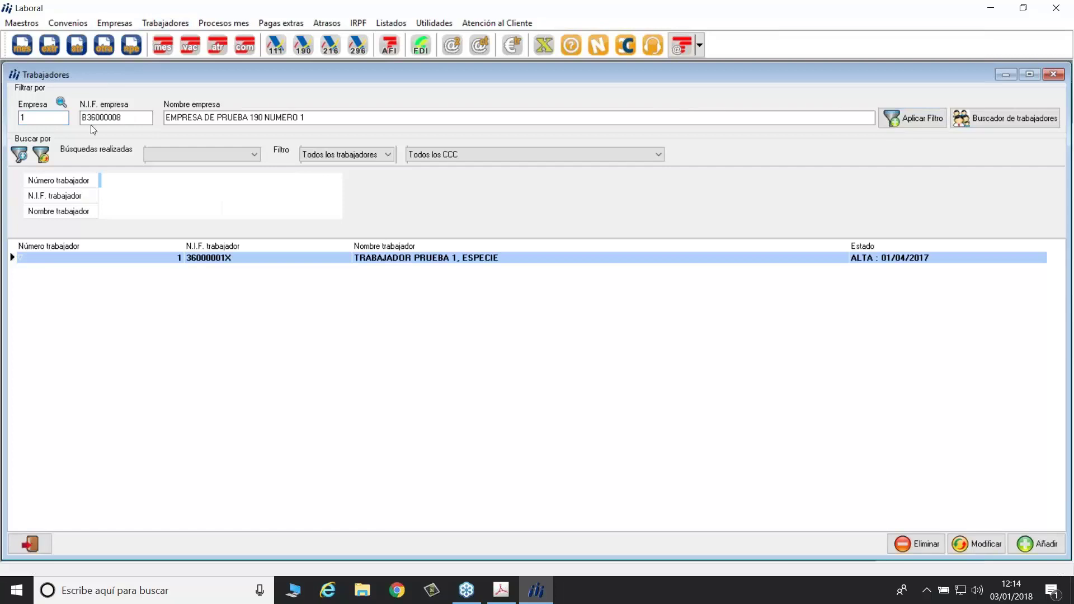
double_click(464, 261)
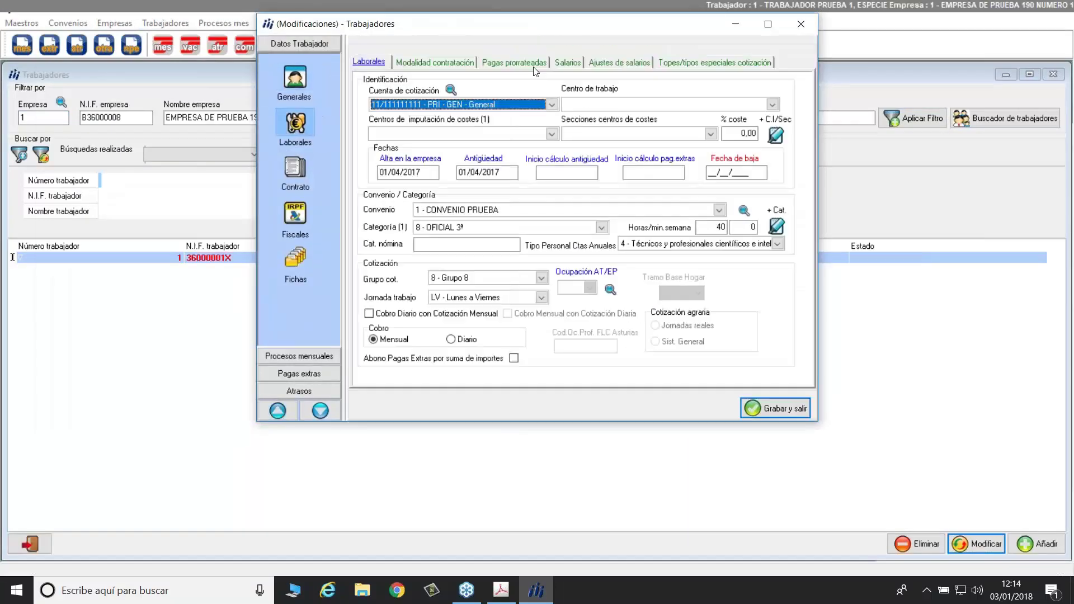
Select the PRODUCTOS EN ESPECIE amount in the worker's salaries and show the IT/Maternidad incidents.
click(565, 62)
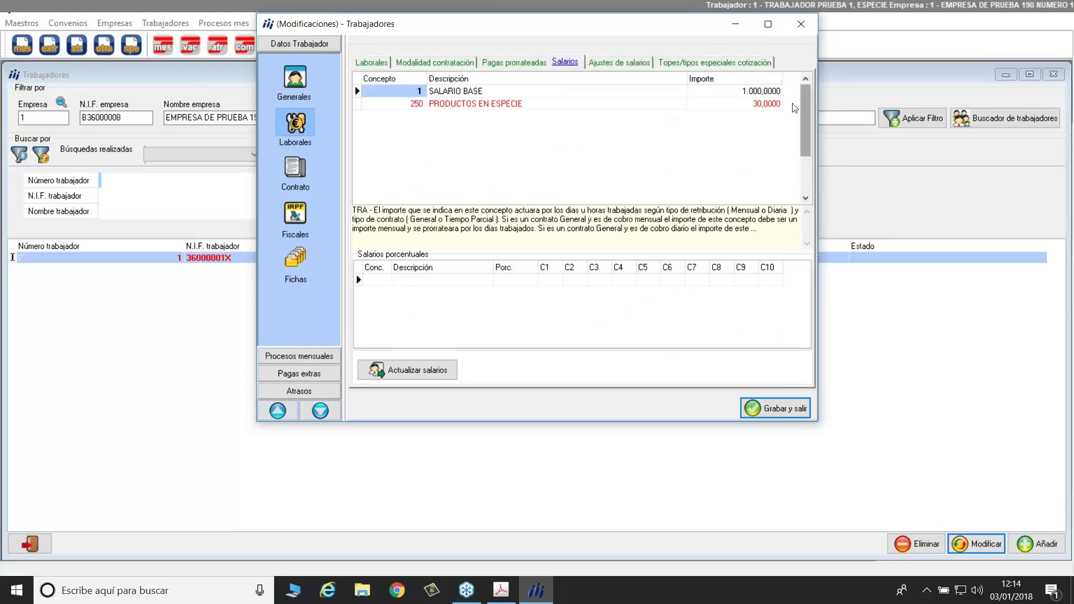
click(774, 108)
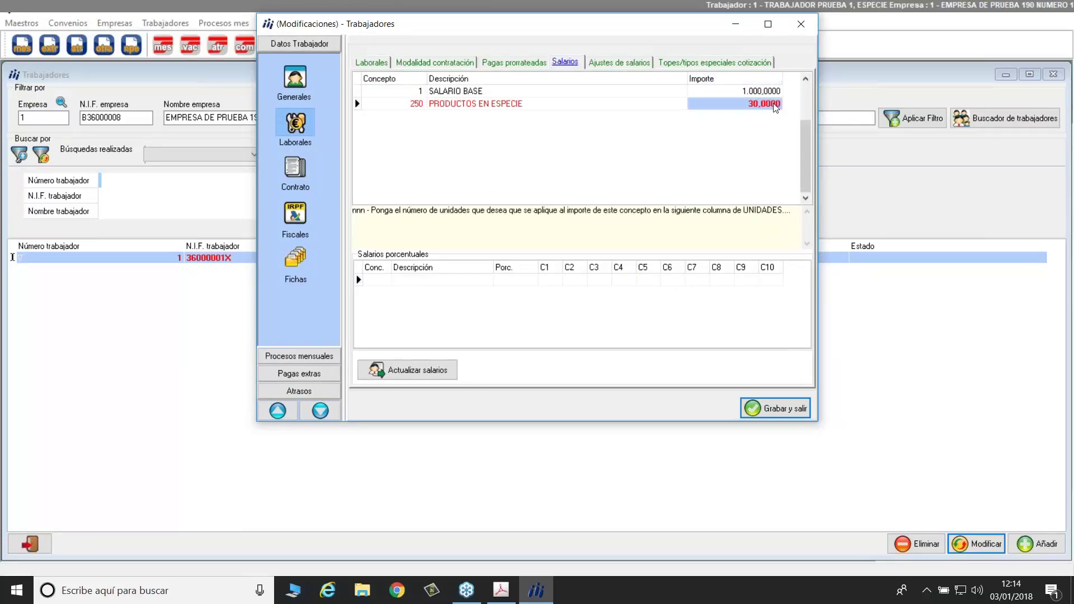
click(299, 356)
click(514, 63)
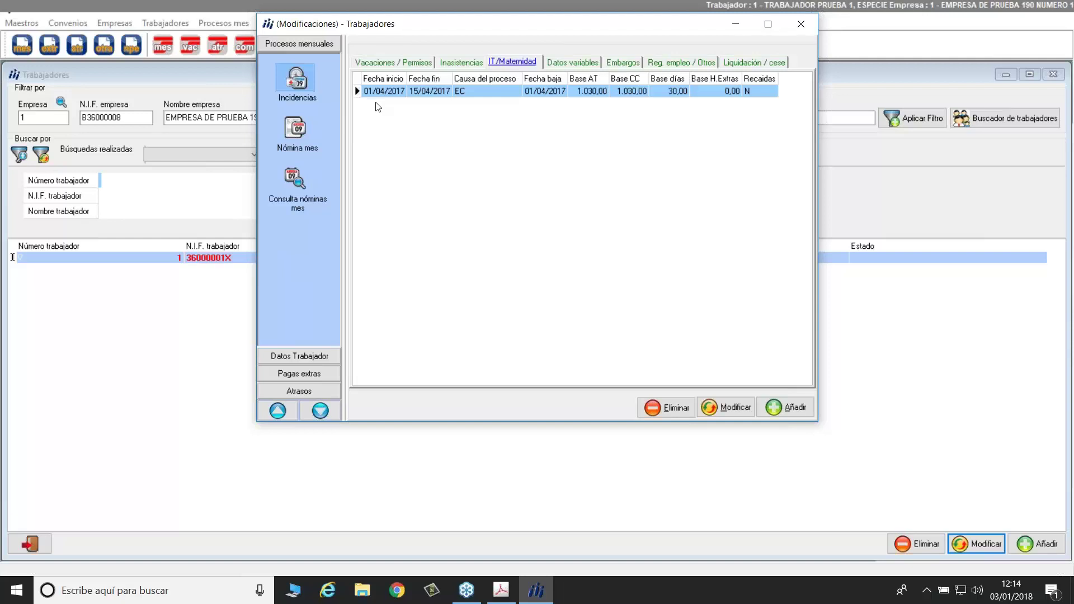
Preview the worker's April 2017 payslip on screen without recalculating it, and close the preview and the worker's record.
click(297, 126)
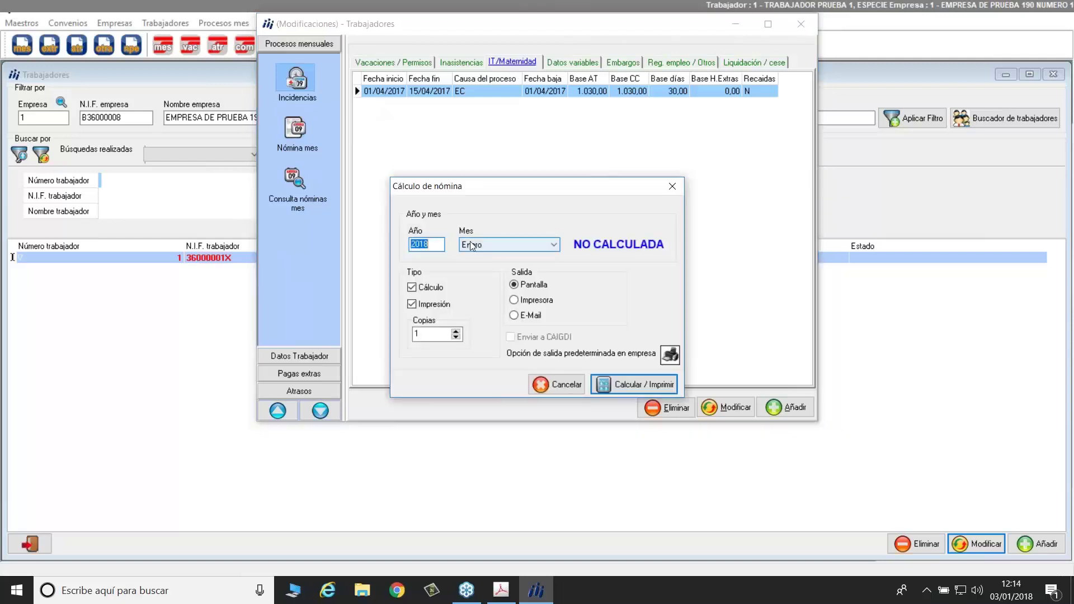
text(2017)
click(486, 250)
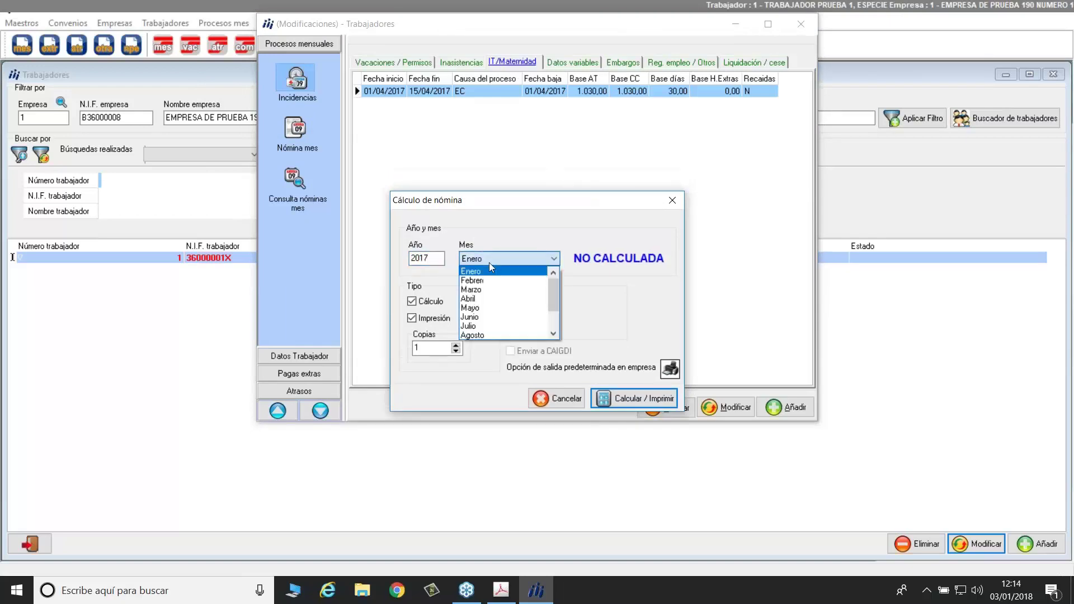
click(488, 296)
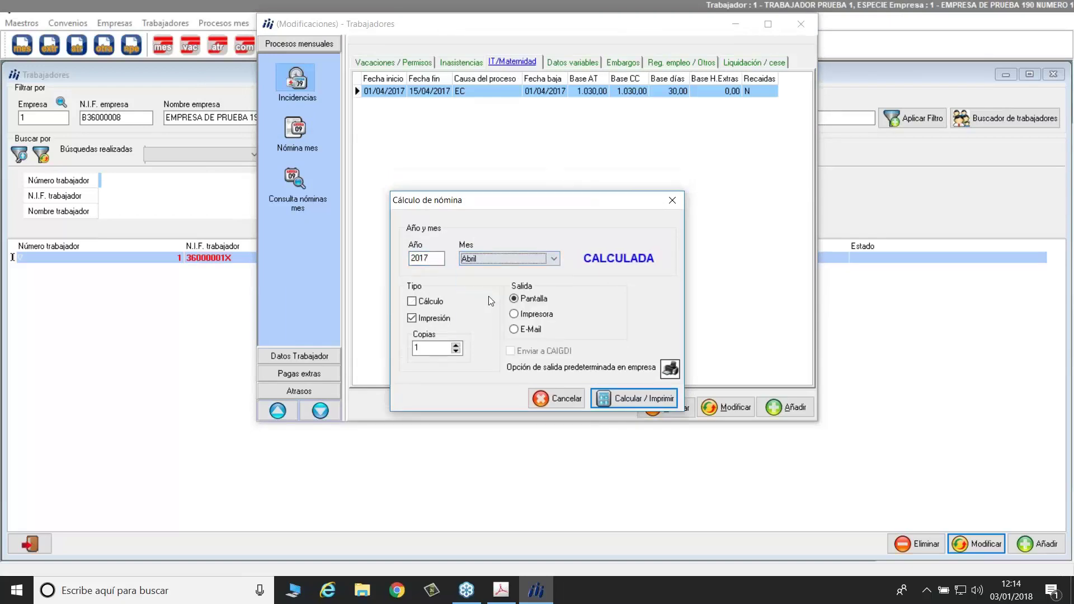
click(635, 399)
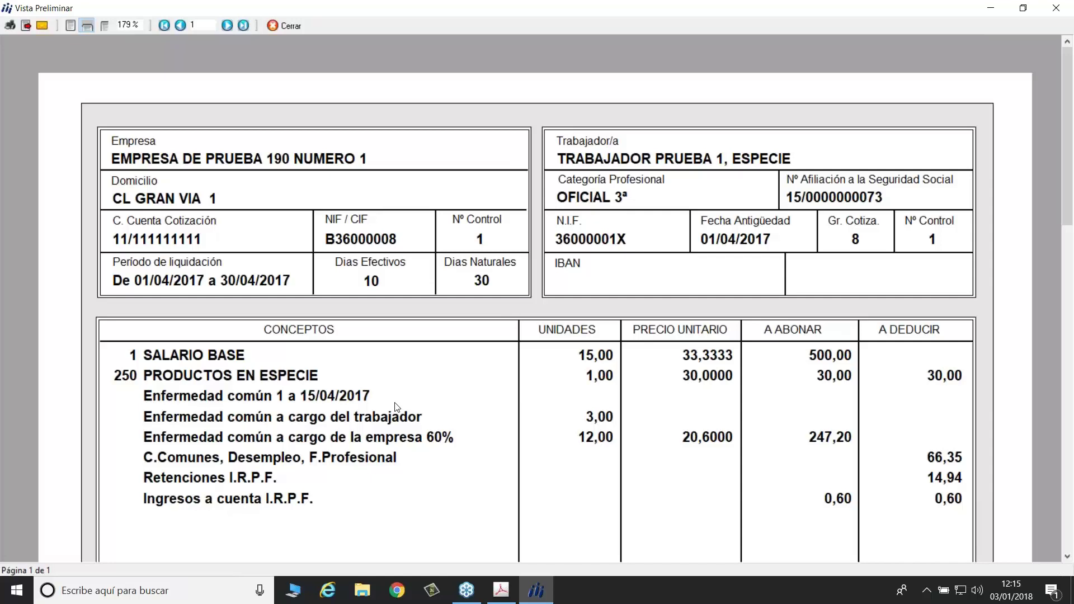
click(284, 26)
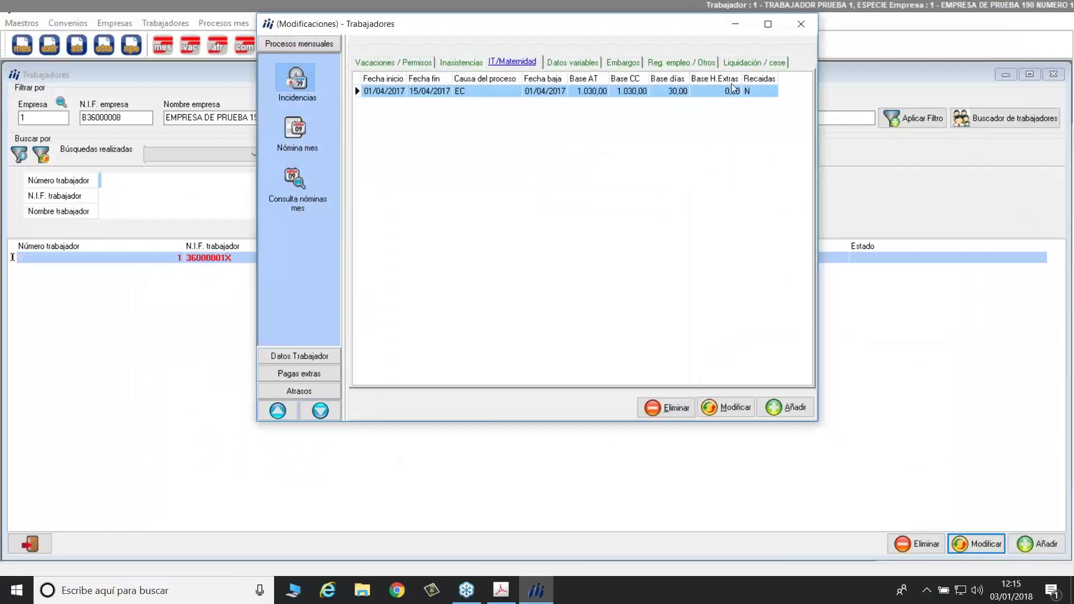
click(801, 23)
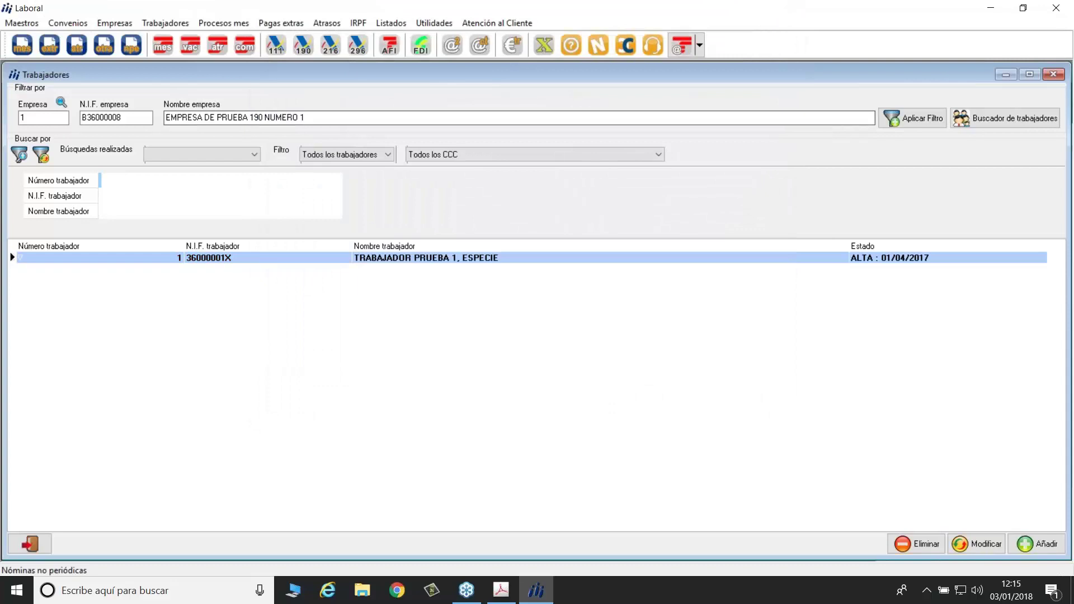
Open the 2017 model 190 of EMPRESA DE PRUEBA 190 NUMERO 1 from its AEAT models.
click(119, 24)
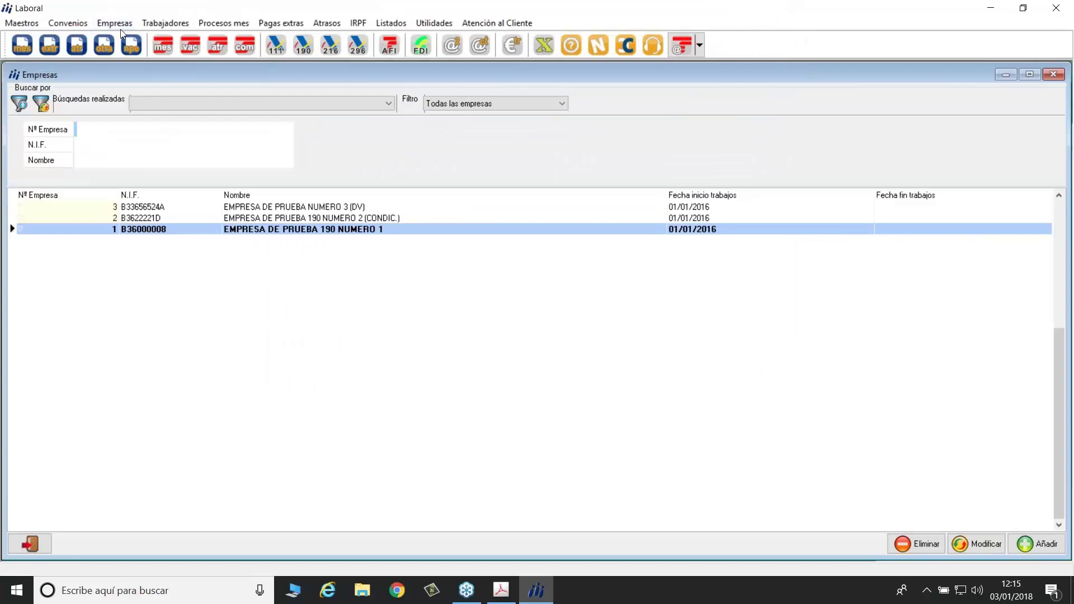
double_click(321, 206)
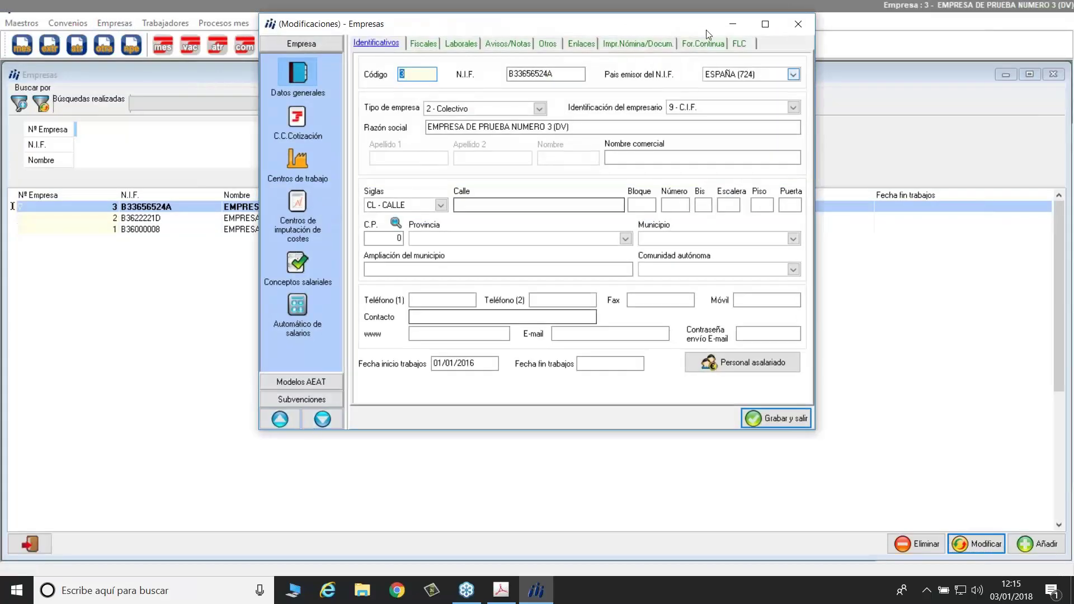
click(798, 24)
click(346, 230)
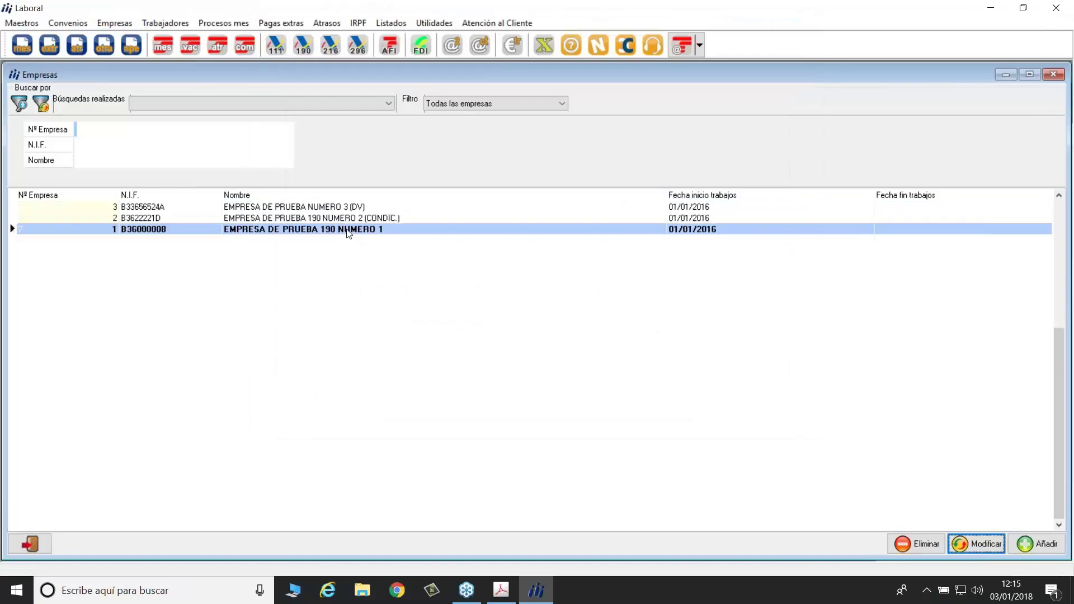
double_click(347, 230)
click(306, 384)
click(299, 134)
double_click(495, 64)
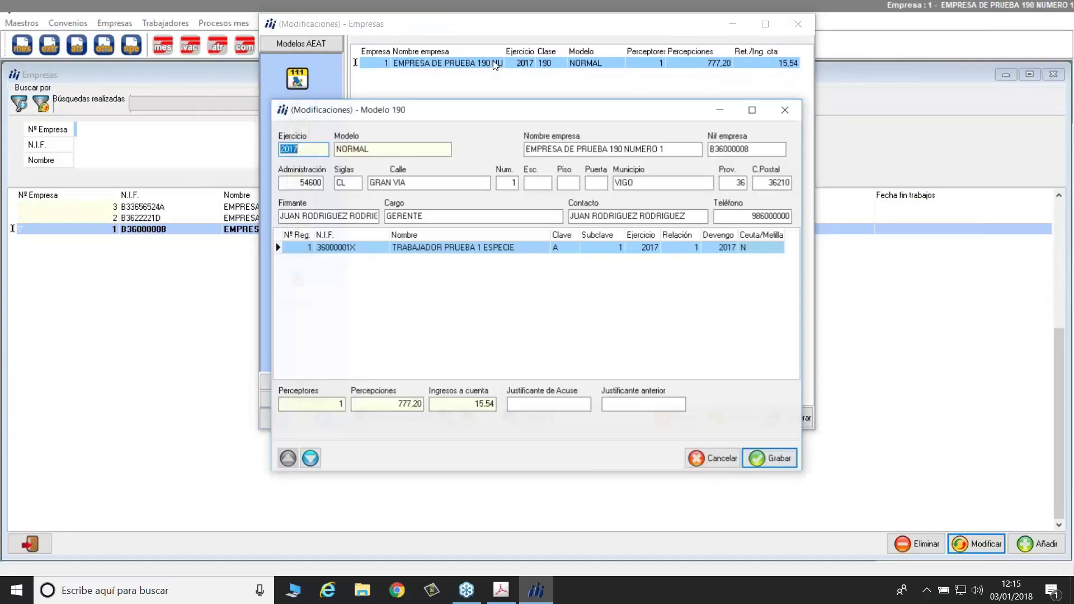
Examine how the perceptor's in-kind amounts are split between the worked and IT parts, and close the company's record.
double_click(526, 247)
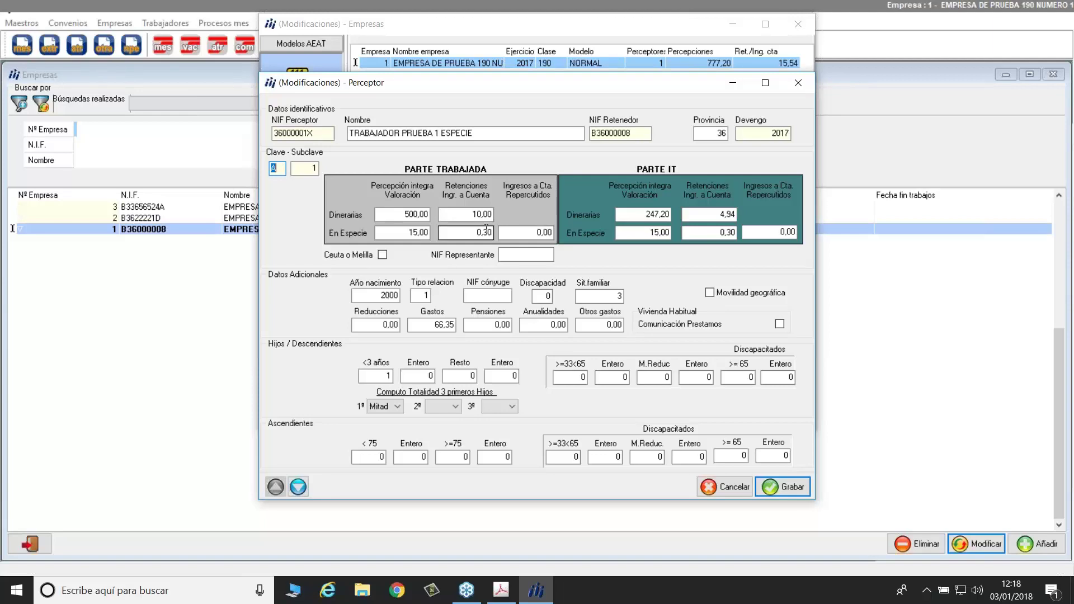
click(802, 81)
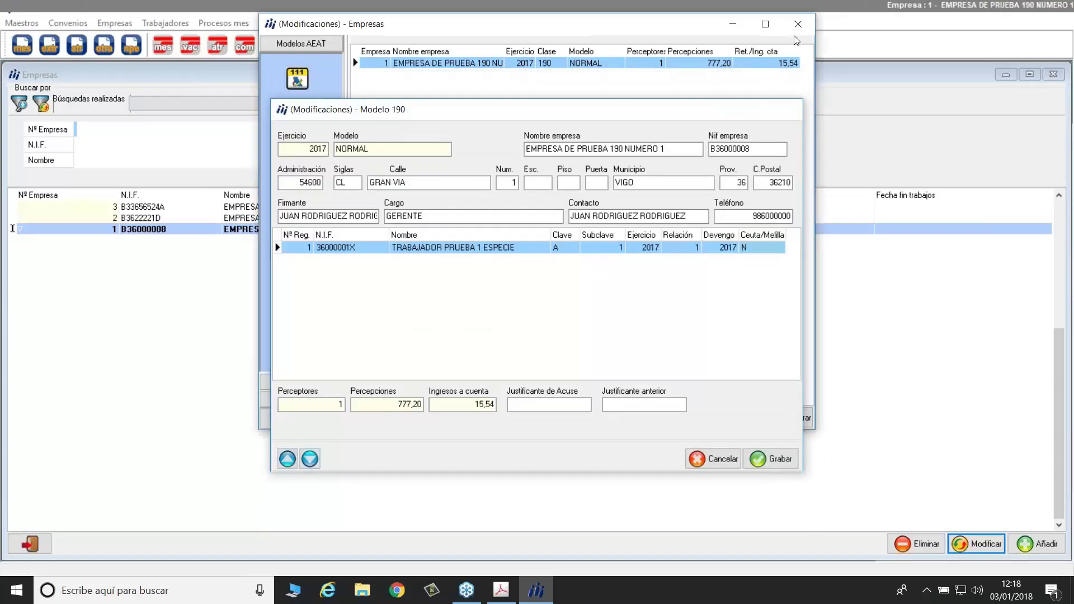
click(785, 109)
click(798, 24)
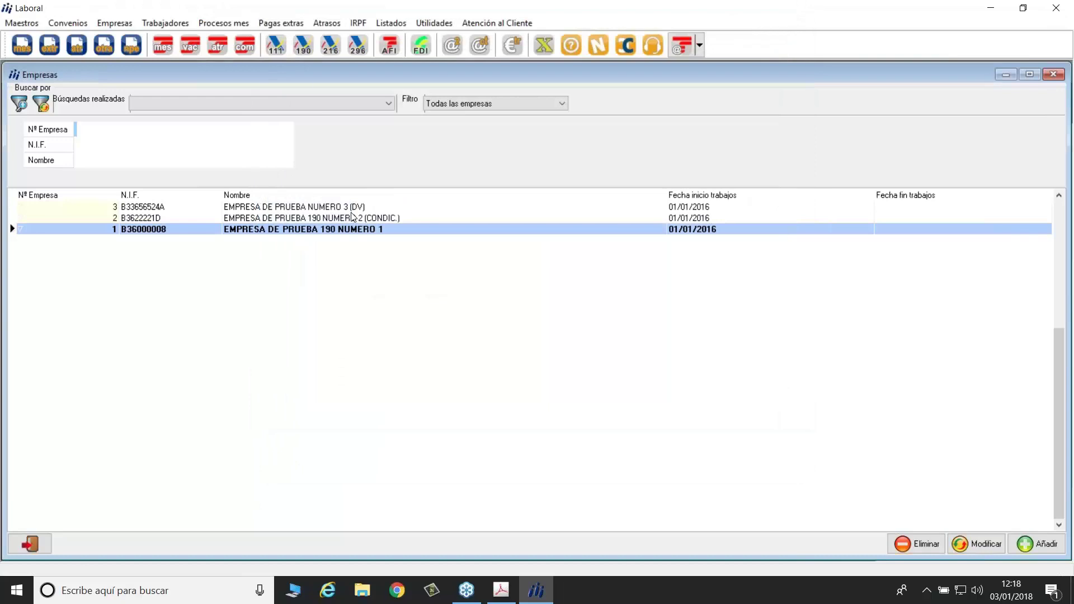
Open the 2017 model 190 of EMPRESA DE PRUEBA 190 NUMERO 2 (CONDIC.) from its AEAT models.
click(165, 23)
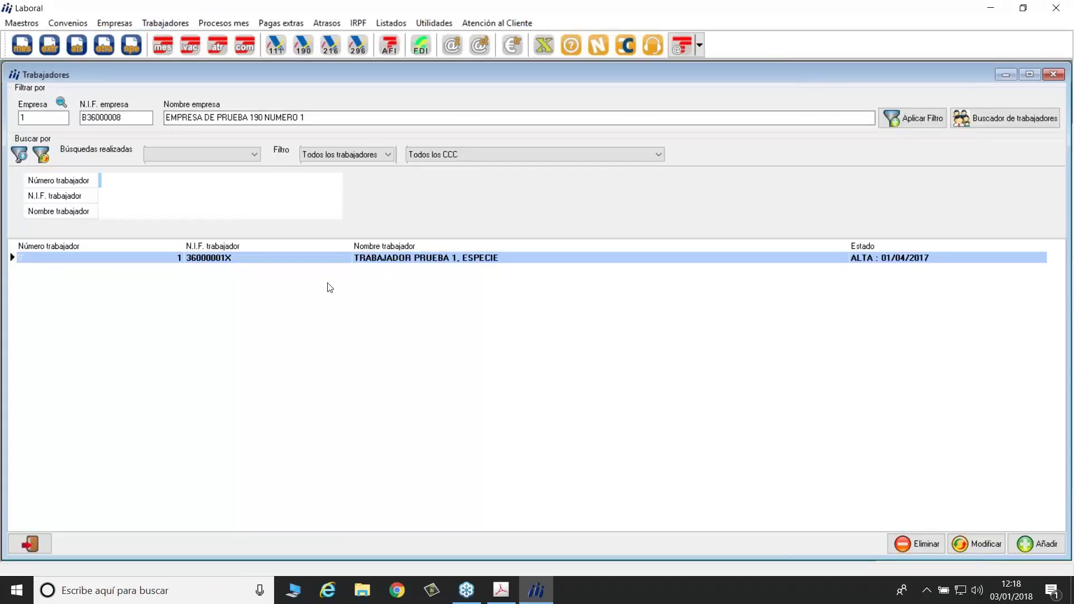
click(114, 23)
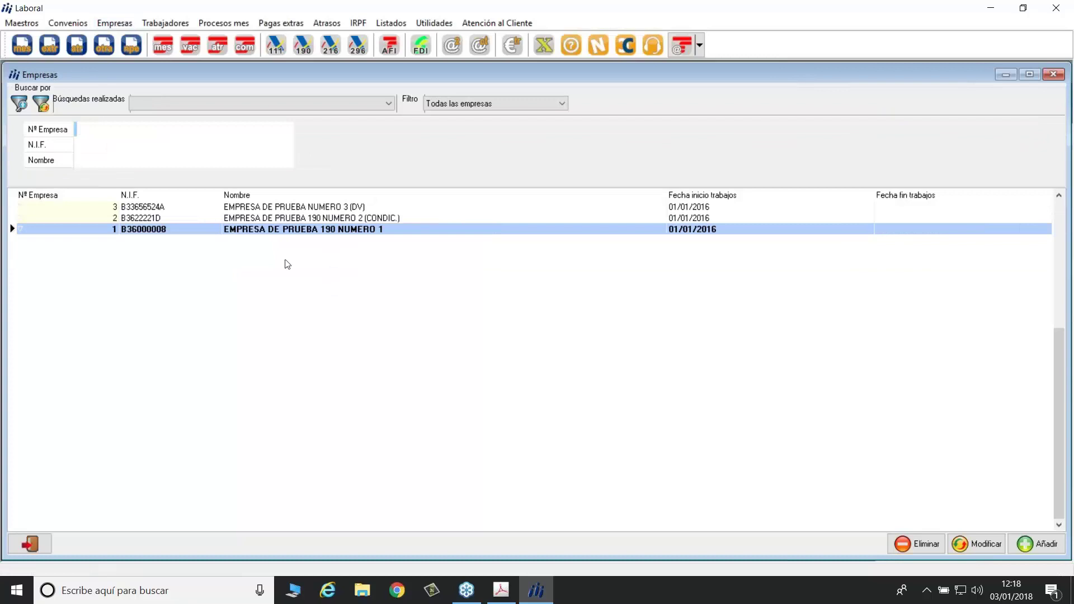
click(293, 218)
double_click(293, 219)
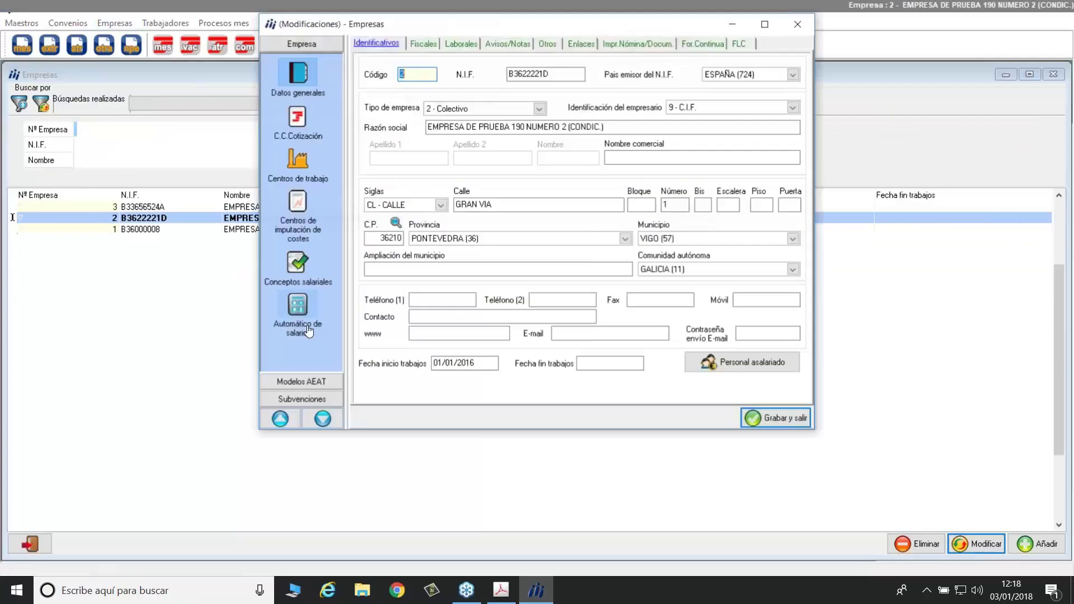
click(313, 382)
click(298, 128)
double_click(534, 70)
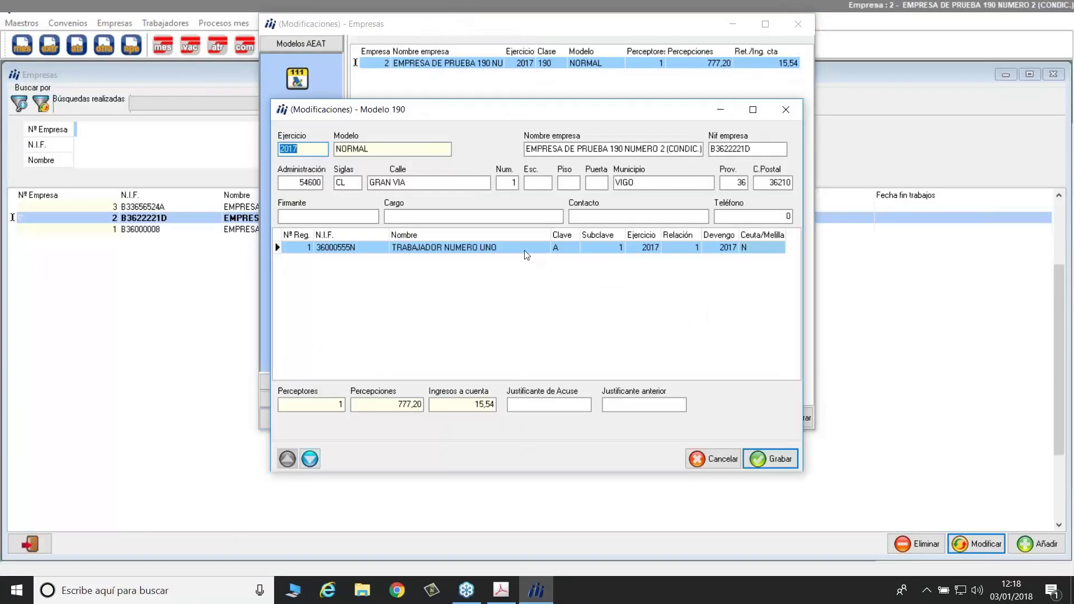
Examine the worked and IT in-kind amounts of TRABAJADOR NUMERO UNO, and close the perceptor, model and company windows.
double_click(525, 250)
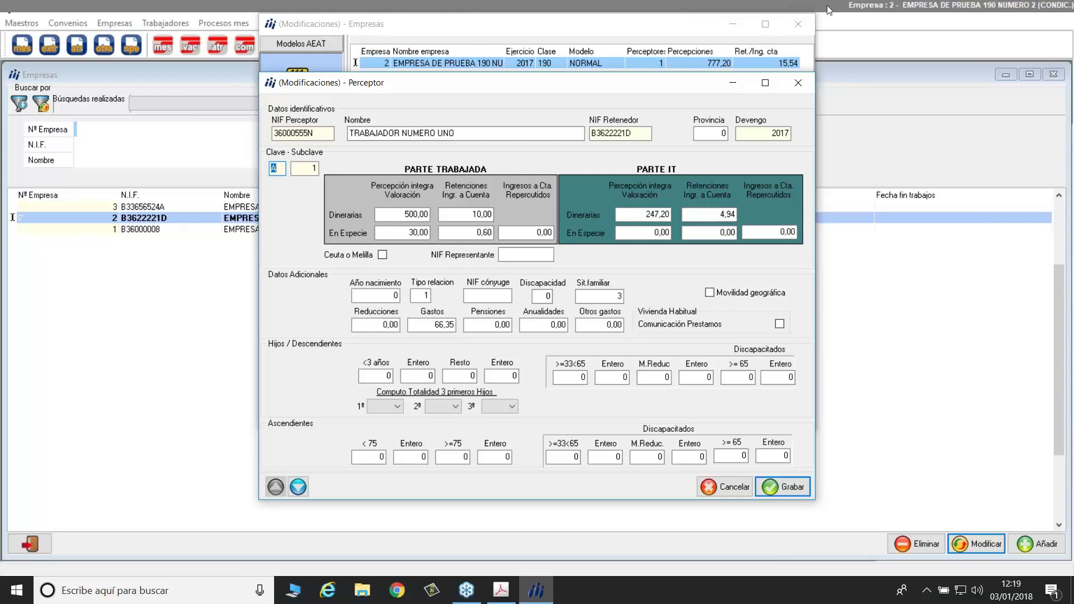
click(799, 85)
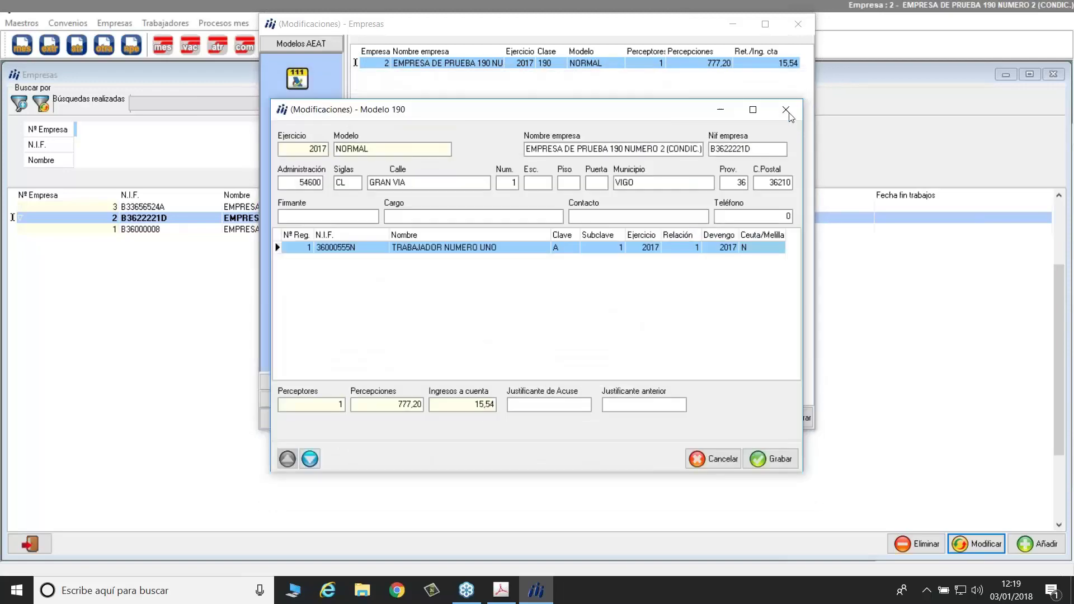
click(789, 110)
click(803, 26)
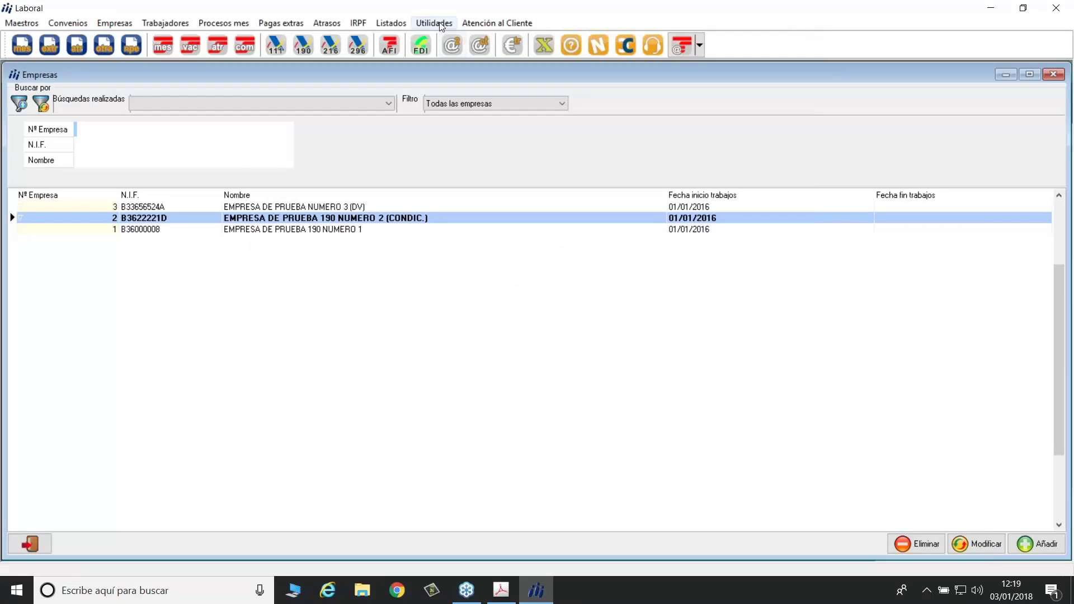
Return to the conditional listings and sort them by code in descending order.
click(393, 24)
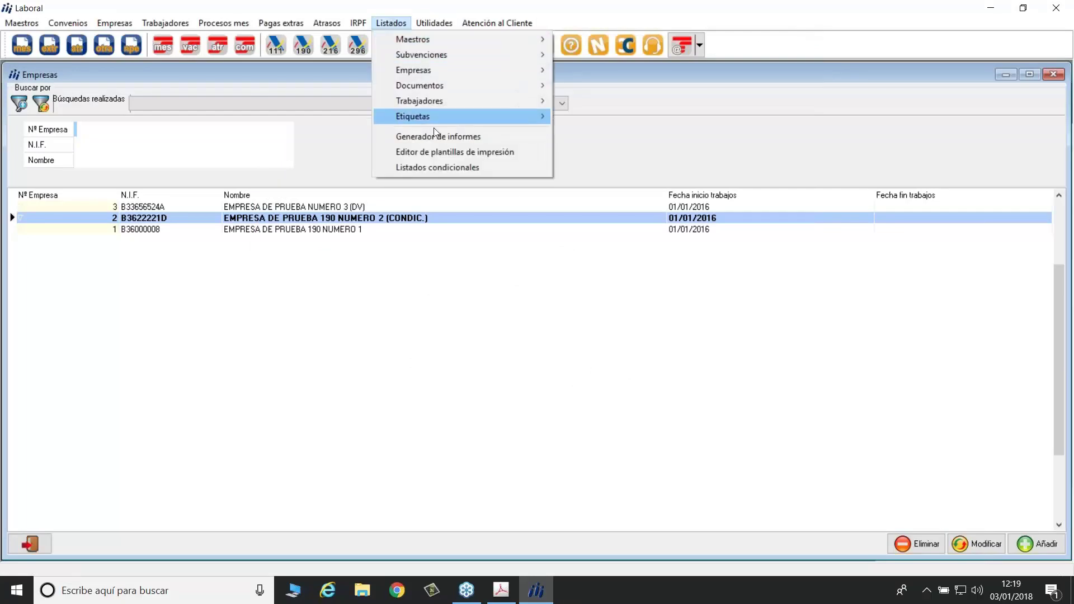
click(441, 167)
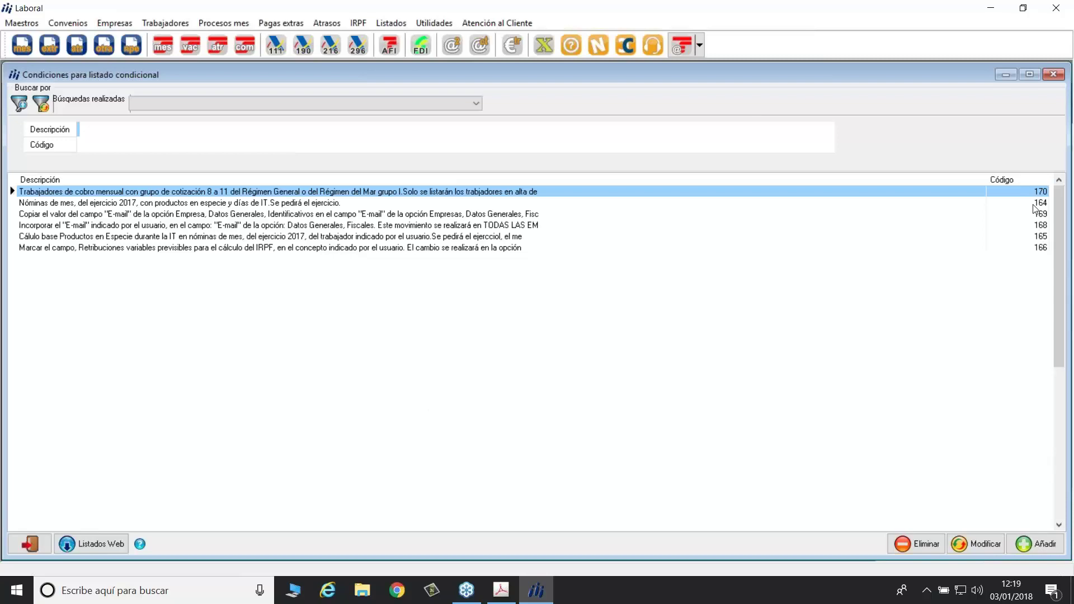
click(1026, 182)
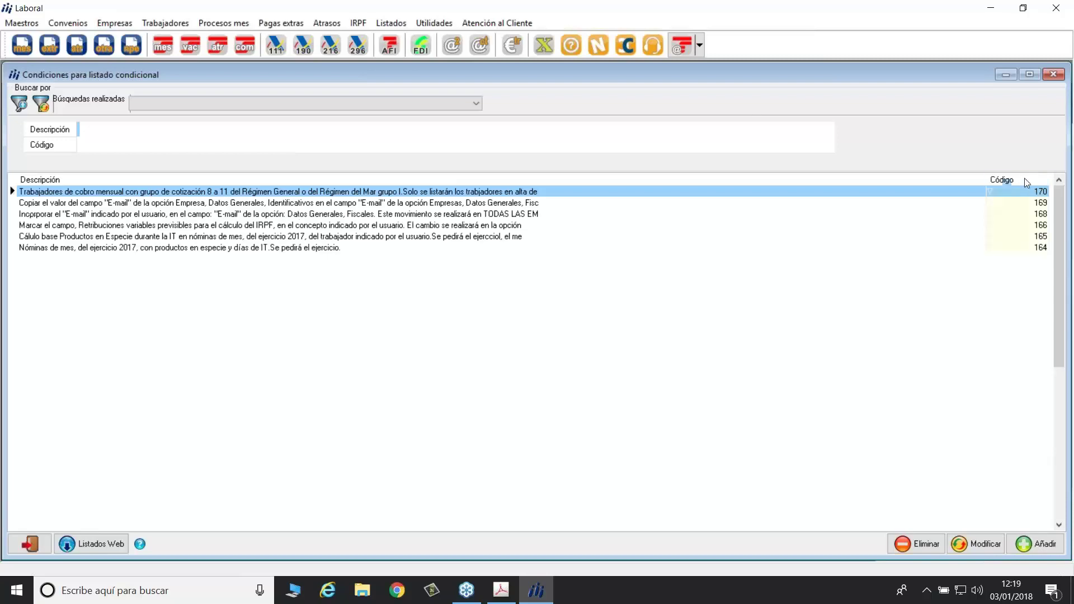
Sort the conditional listings by code in ascending order and open listing 164, the month payrolls with in-kind products and IT days.
click(1025, 179)
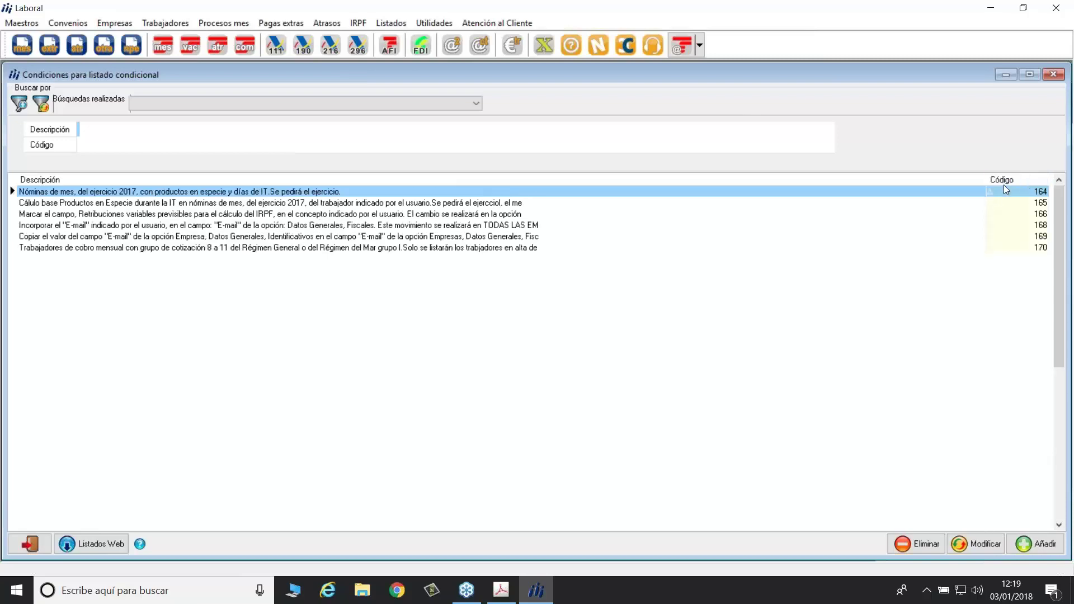
click(356, 203)
click(325, 193)
click(344, 204)
click(332, 192)
double_click(333, 193)
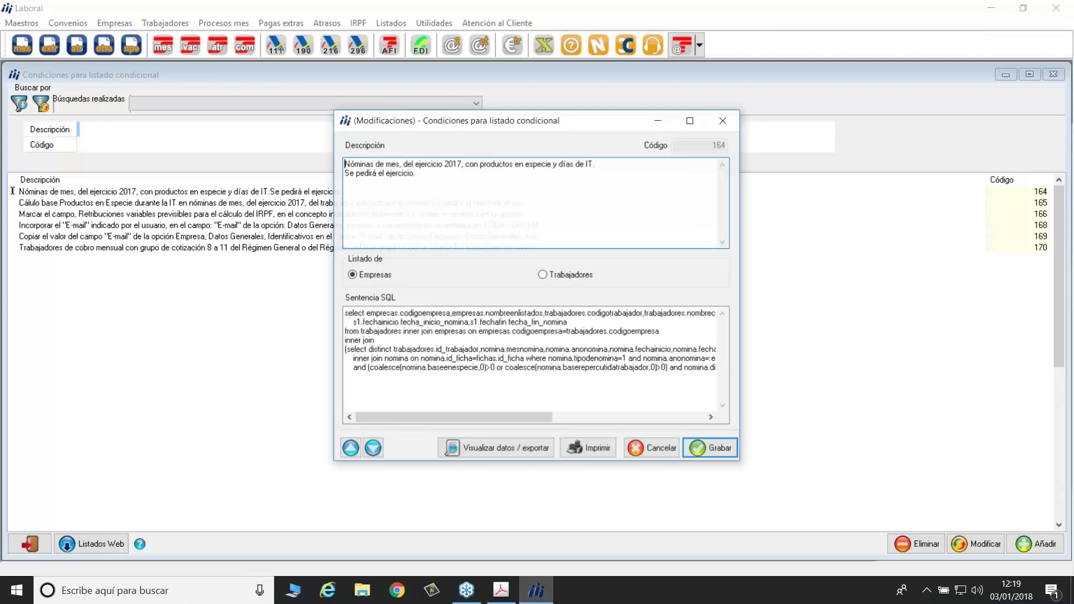
Run the data view of listing 164 for ejercicio 2017, examine the companies and workers it returns, and close the listing.
click(509, 450)
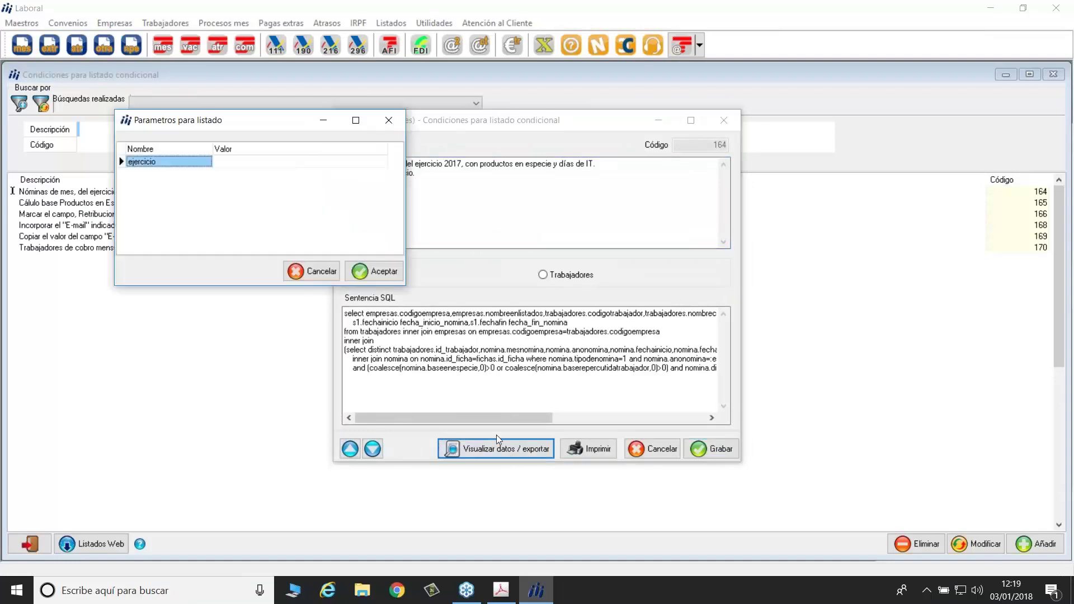
click(279, 161)
text(2017)
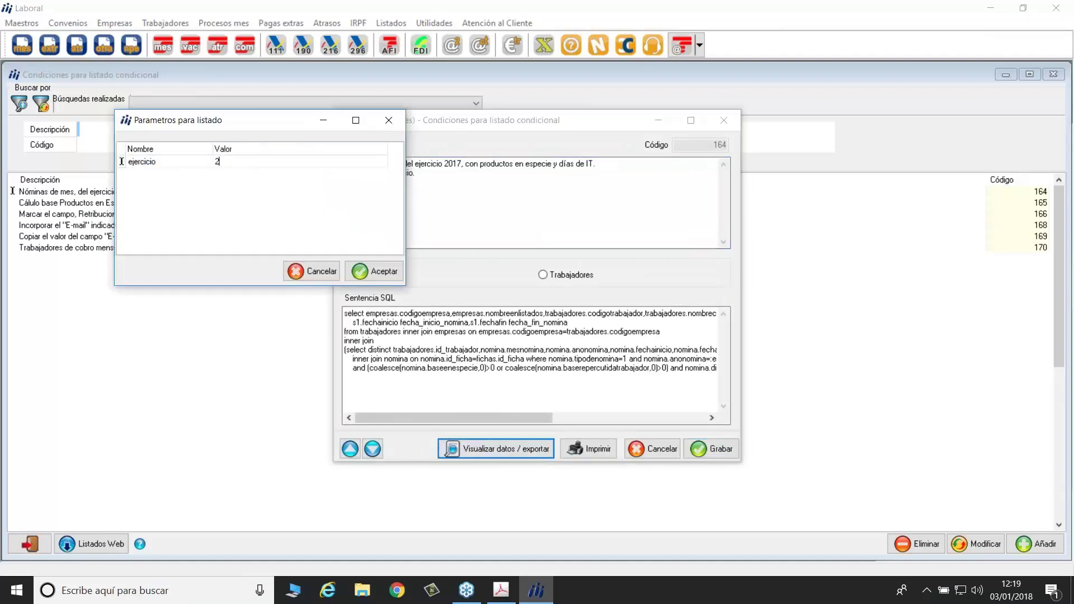
click(373, 271)
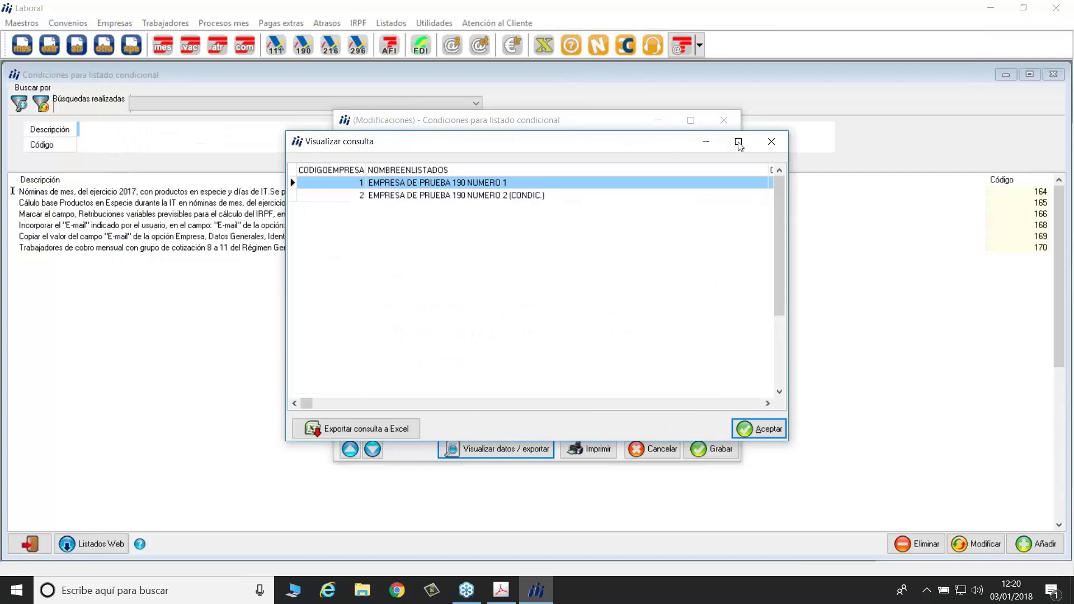
click(738, 142)
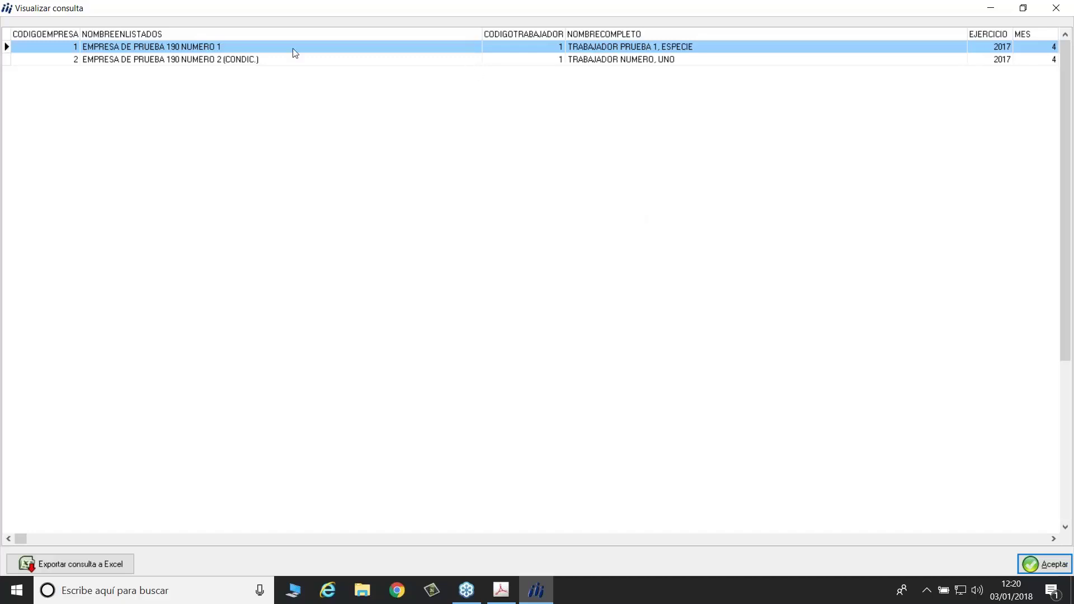
click(306, 60)
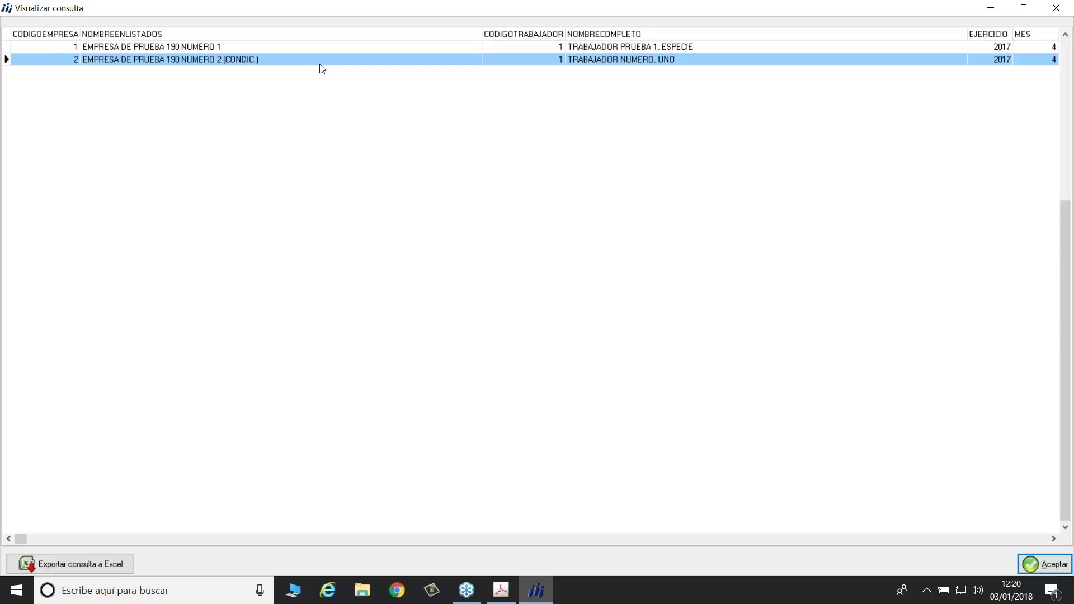
click(1056, 8)
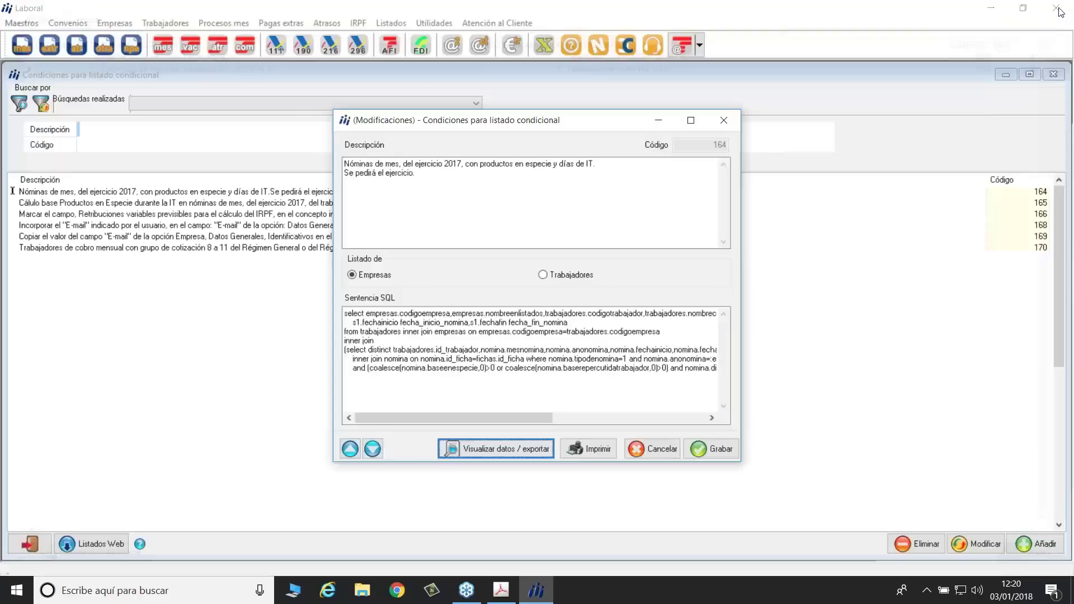
click(723, 121)
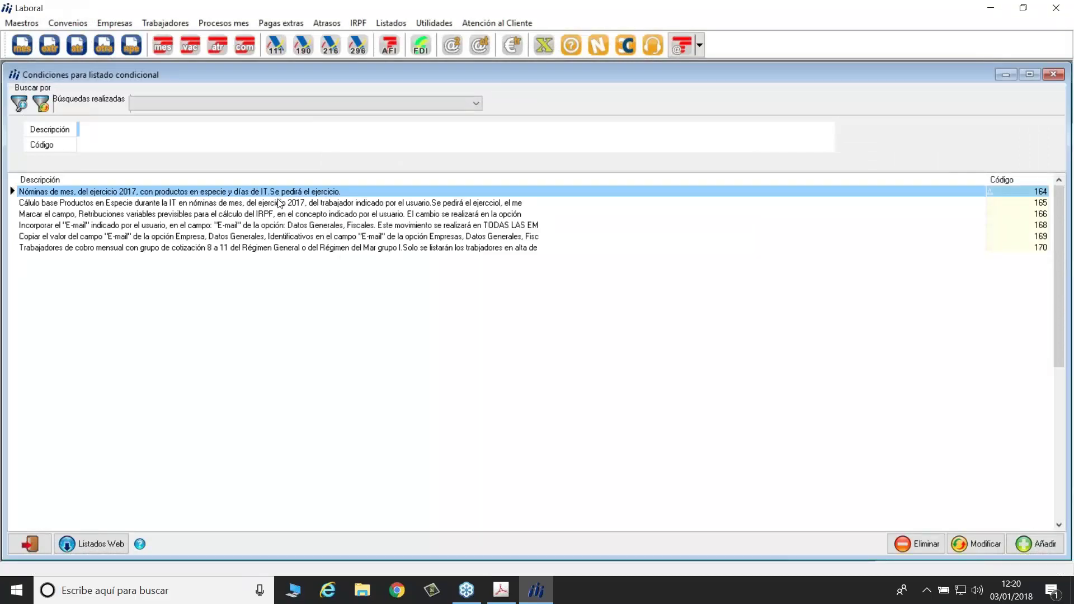
Start printing listing 165, which calculates the in-kind base during IT, with parameters ejercicio 2017, mes 4, empresa 2 and trabajador 1.
double_click(278, 203)
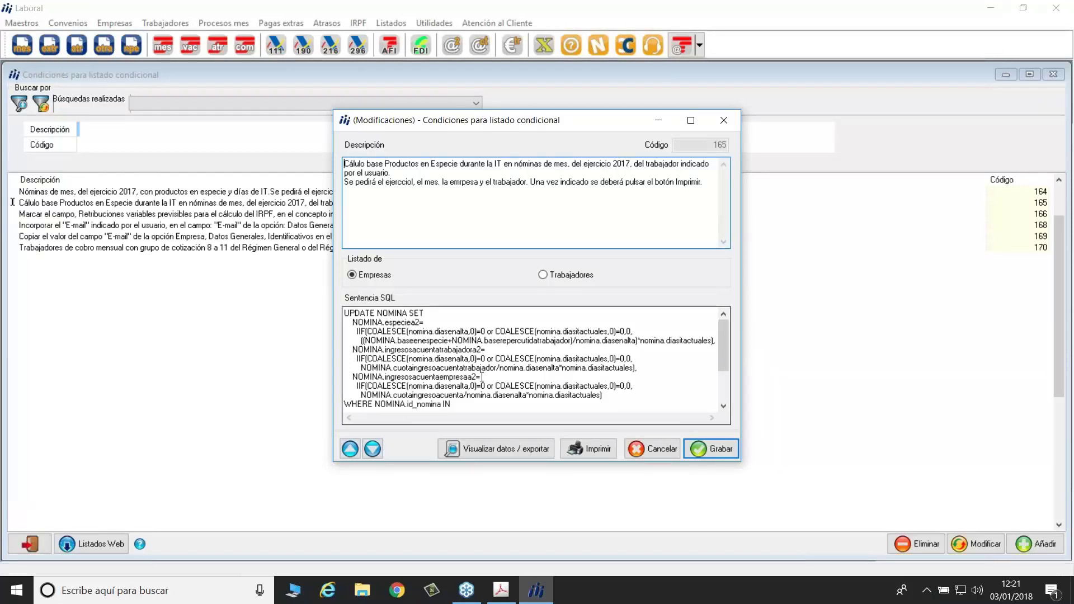
click(596, 451)
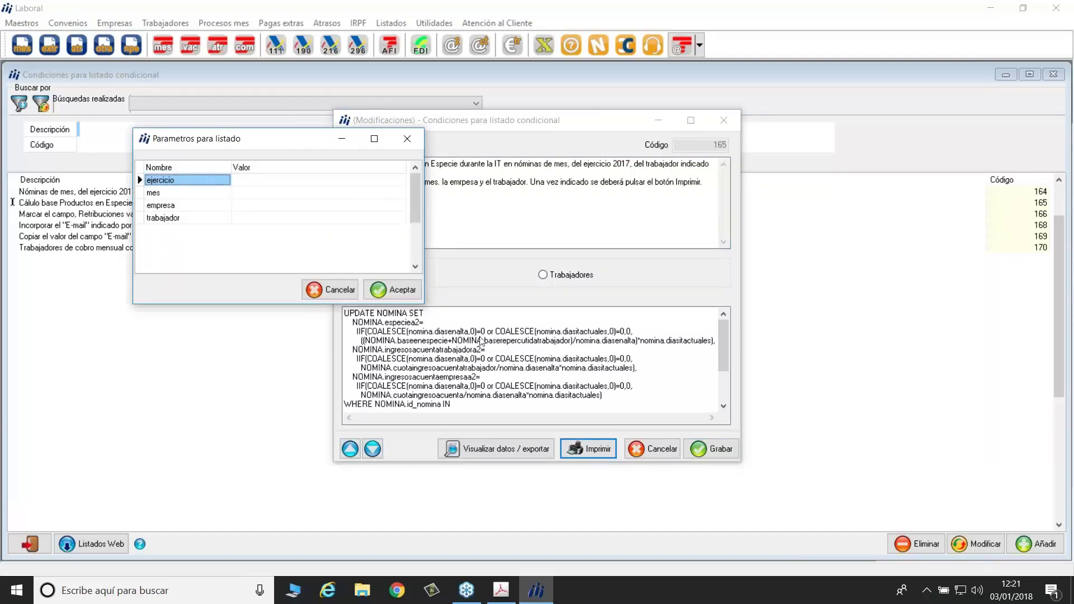
click(267, 179)
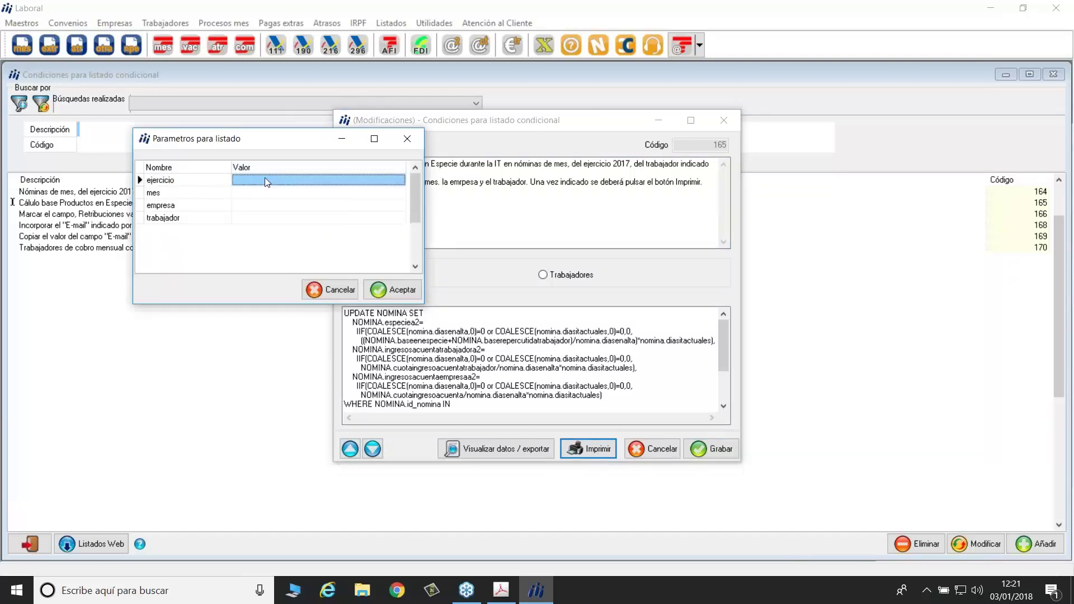
text(2017)
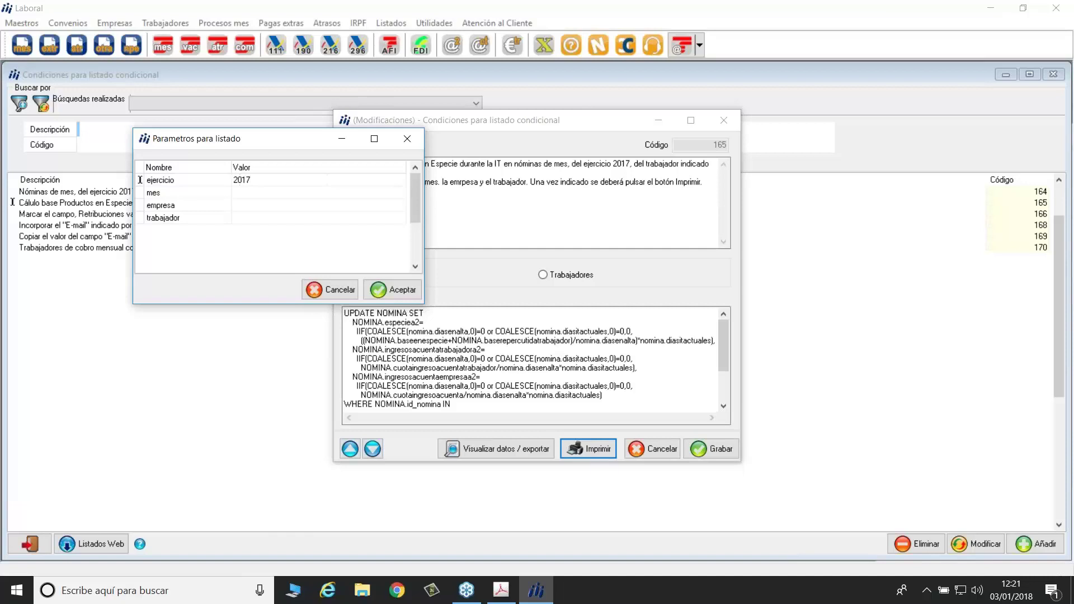
key(Return)
text(4)
key(Return)
text(2)
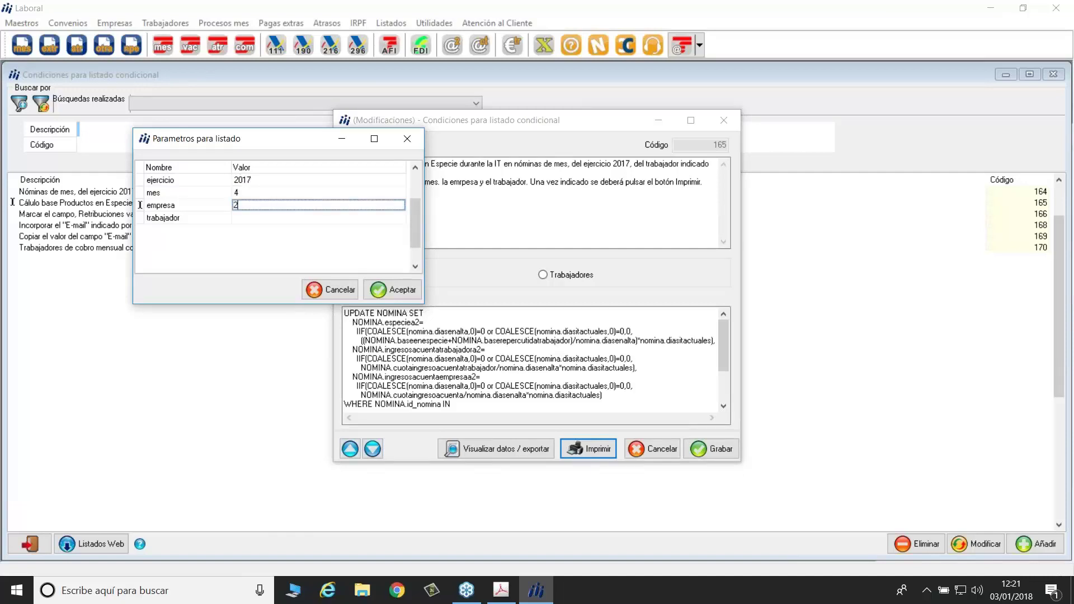
key(Return)
text(1)
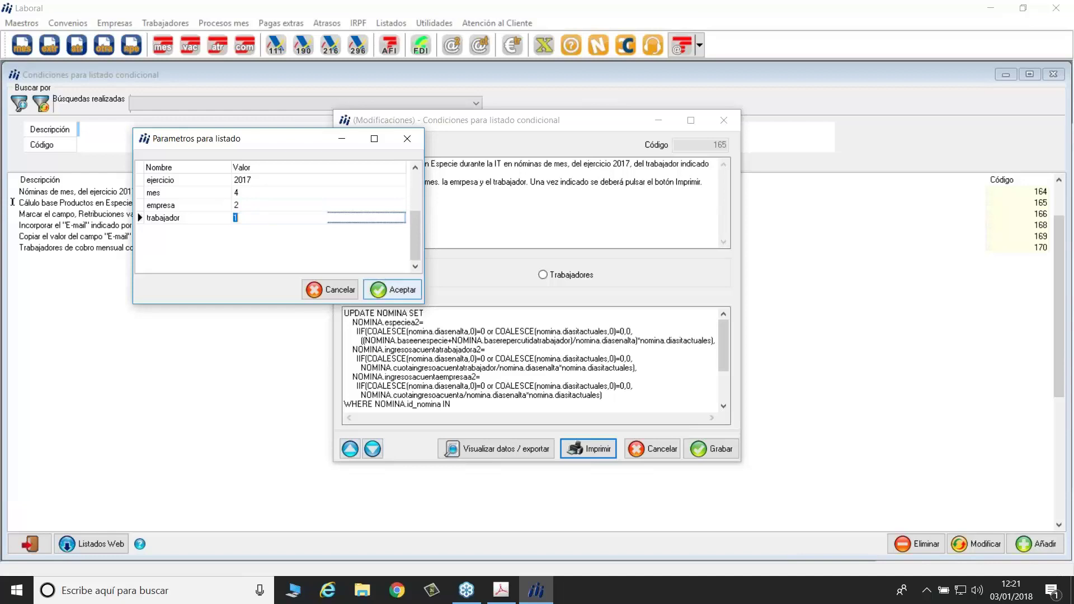
Run the in-kind base calculation with the entered parameters and close listing 165.
click(401, 291)
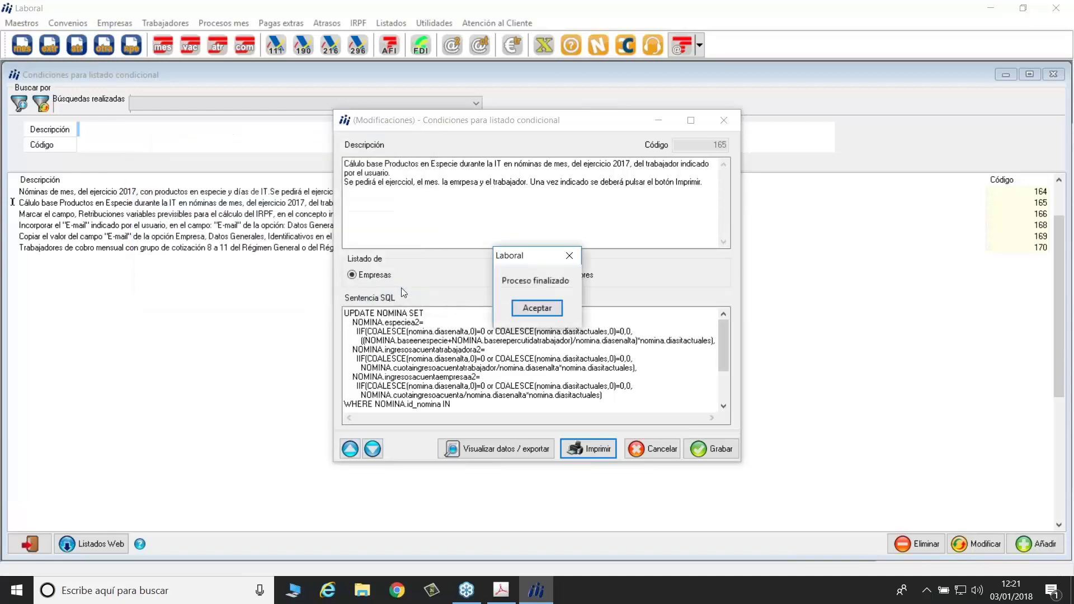
click(553, 311)
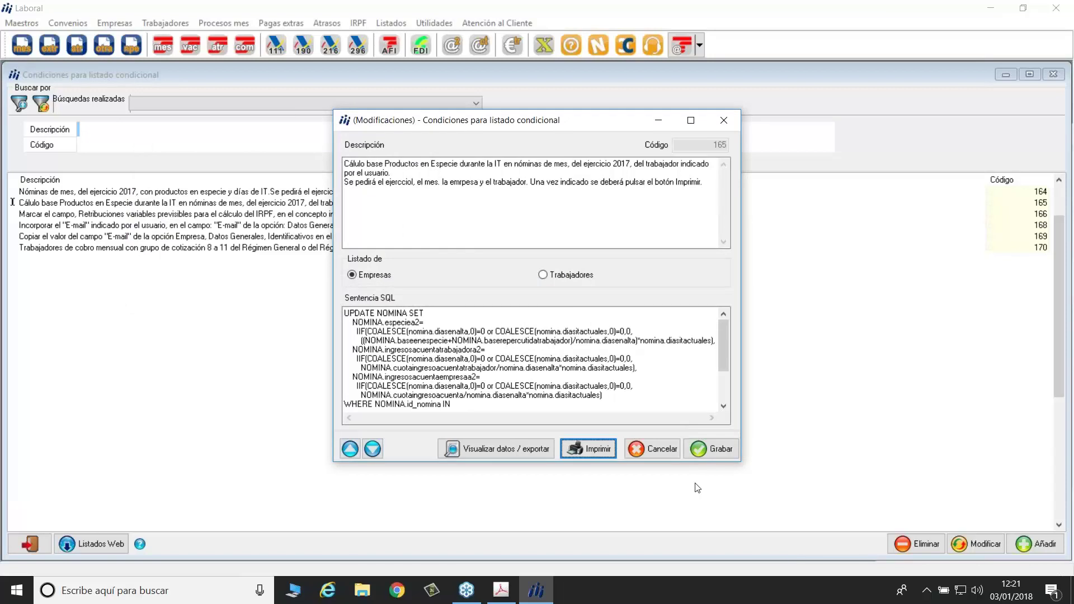
click(725, 120)
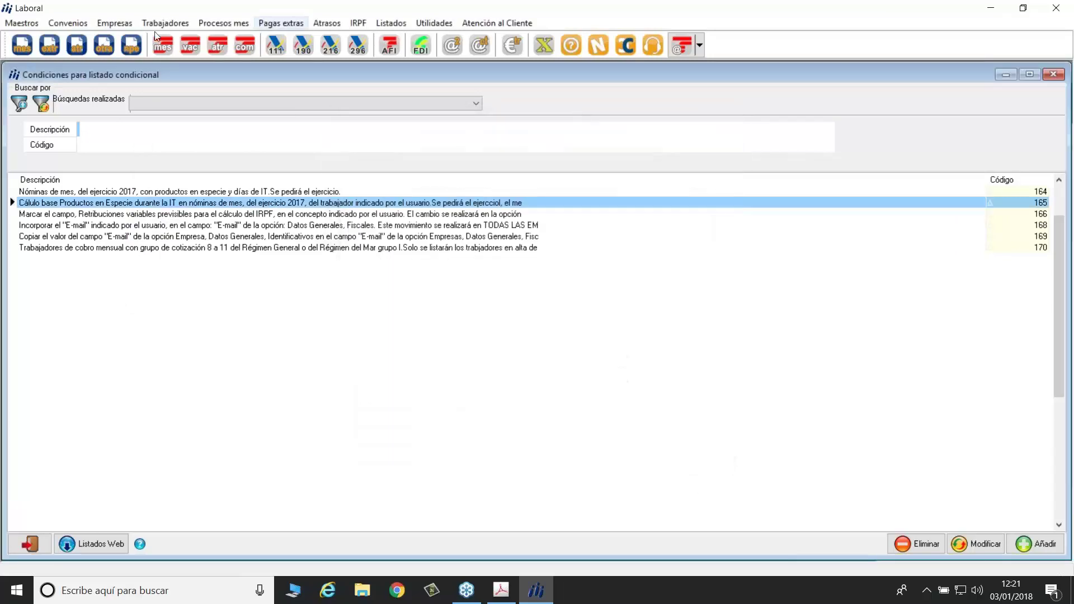
Check the perceptor's amounts in the 2017 model 190 of EMPRESA DE PRUEBA 190 NUMERO 2 (CONDIC.), and close the perceptor and model windows.
click(122, 26)
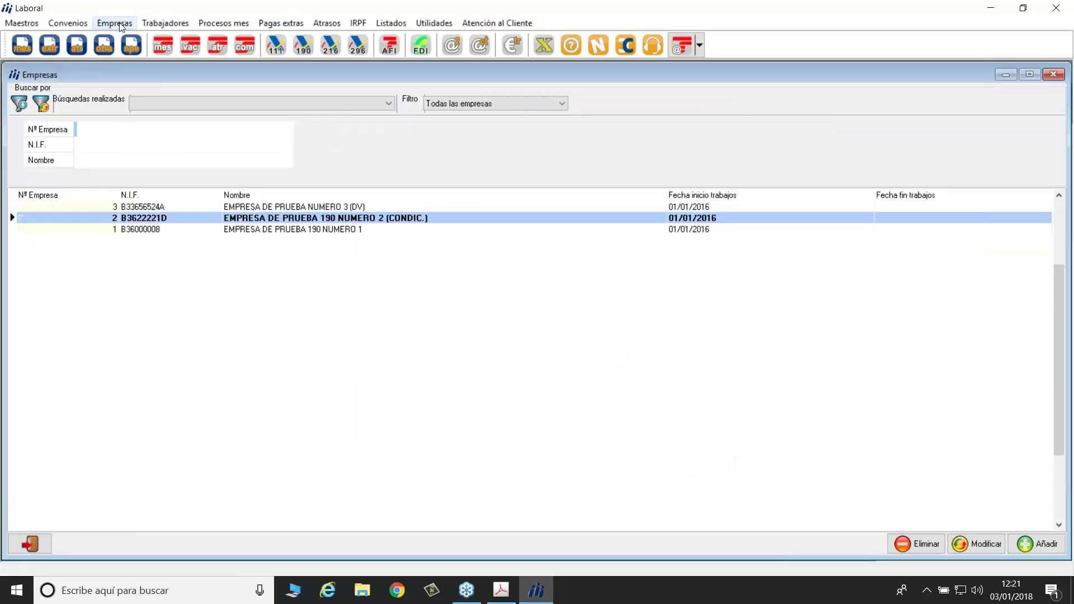
double_click(311, 224)
click(300, 387)
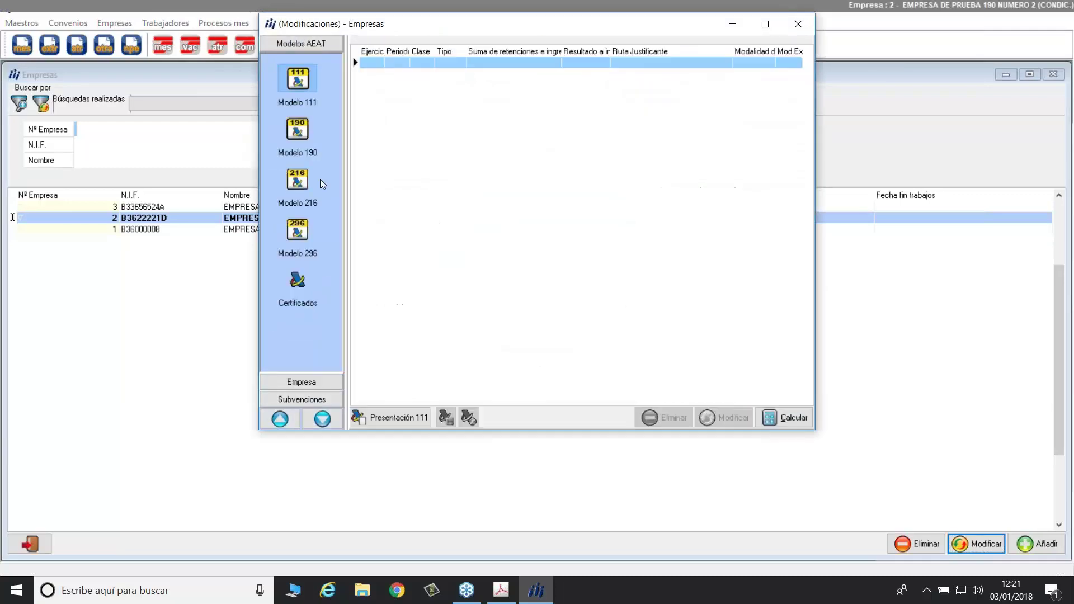
click(307, 133)
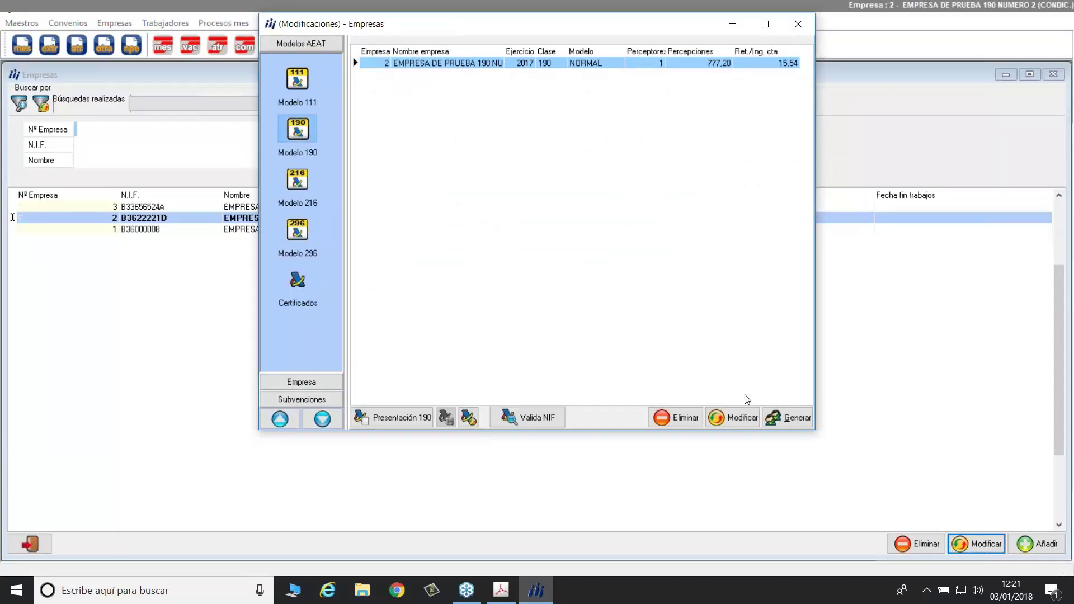
double_click(586, 66)
double_click(429, 245)
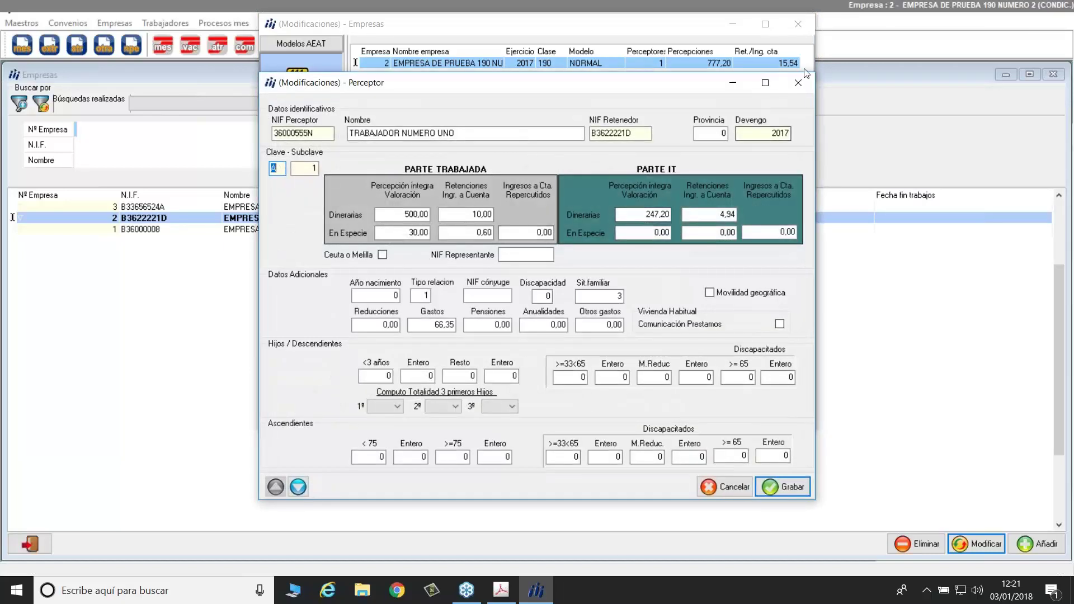
click(797, 83)
click(790, 110)
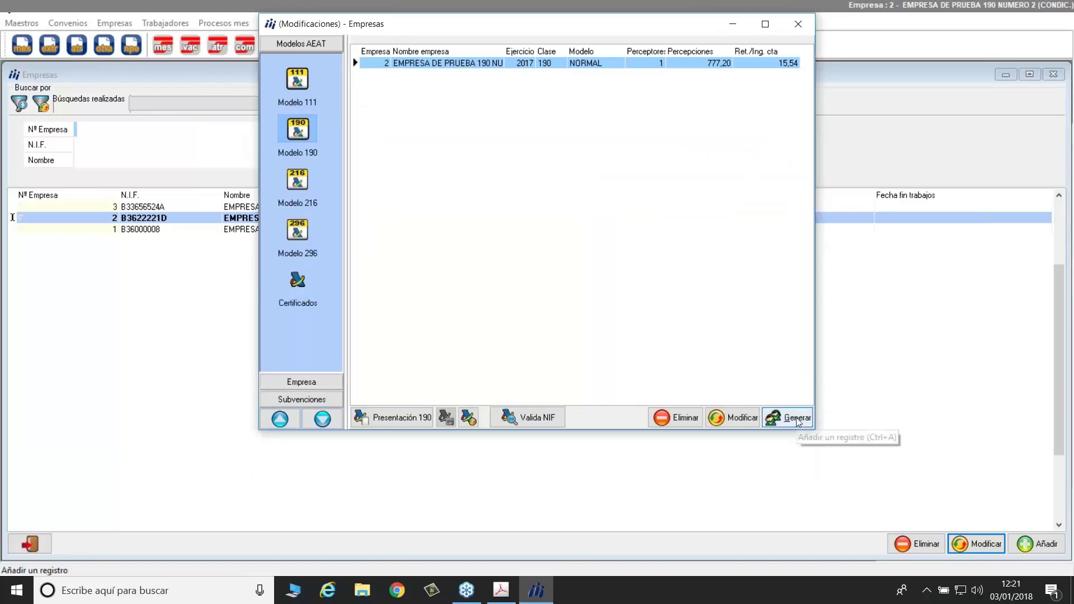
Generate the company's model 190 again for ejercicio 2017 with type Normal.
click(797, 419)
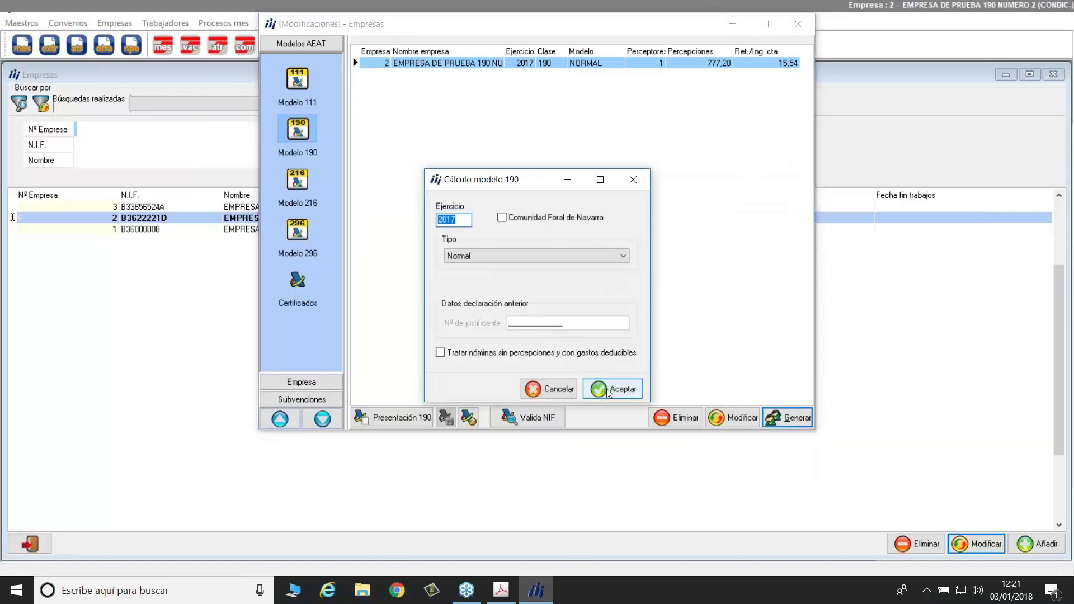
click(608, 390)
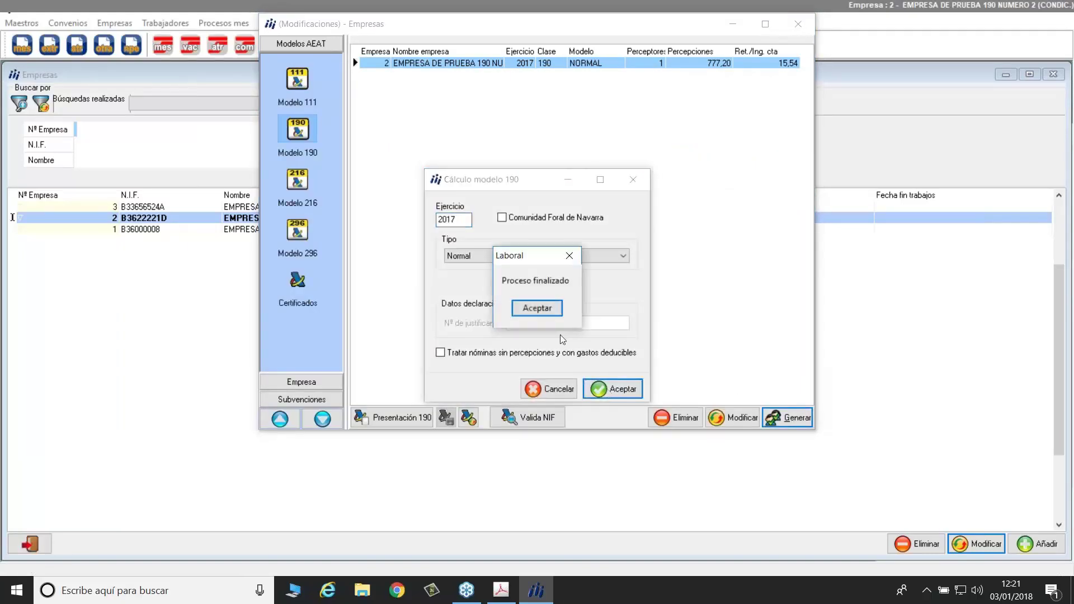
click(537, 308)
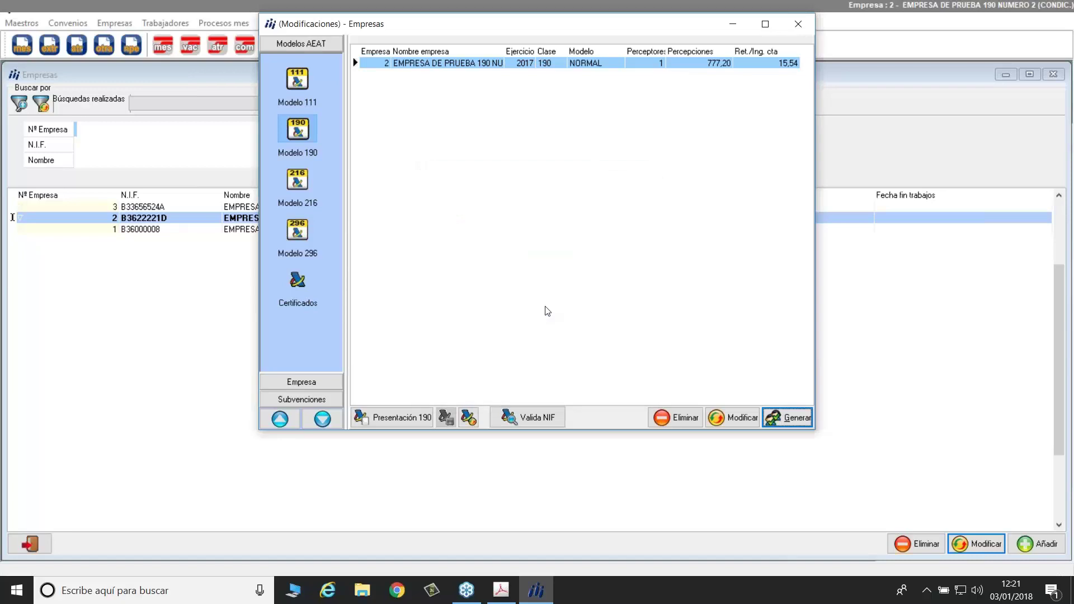
Examine the perceptor's worked and IT in-kind amounts in the regenerated model 190, and close the perceptor, model and company windows.
double_click(487, 63)
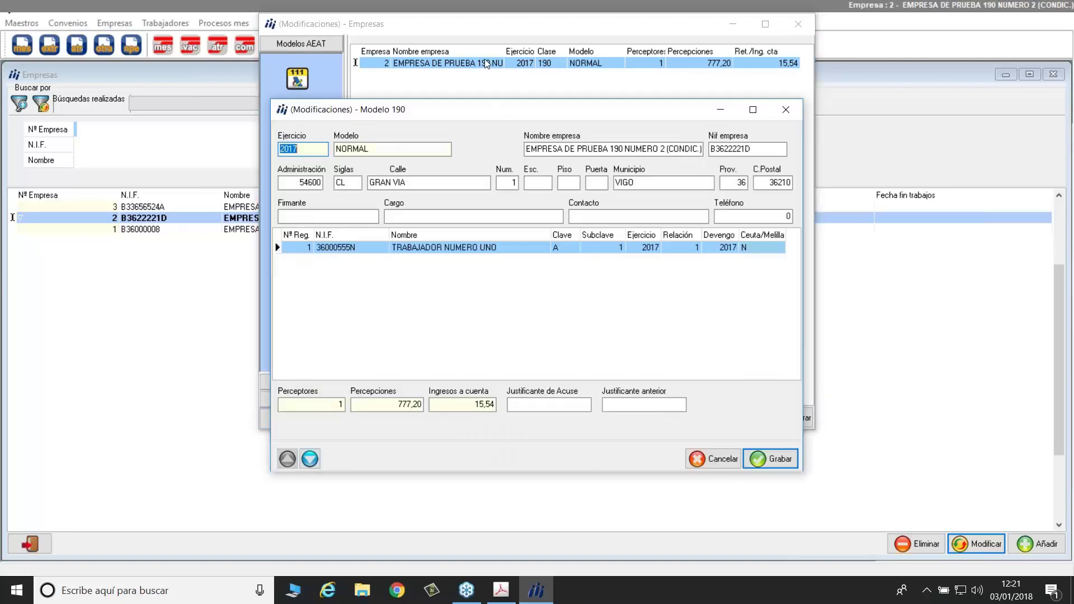
double_click(491, 247)
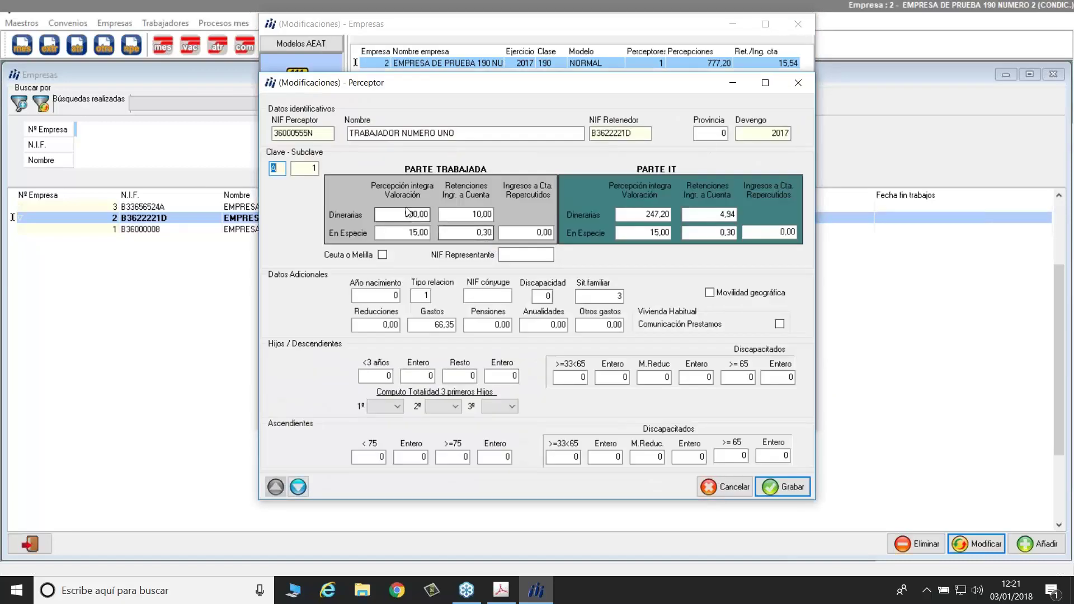
drag(423, 233, 361, 227)
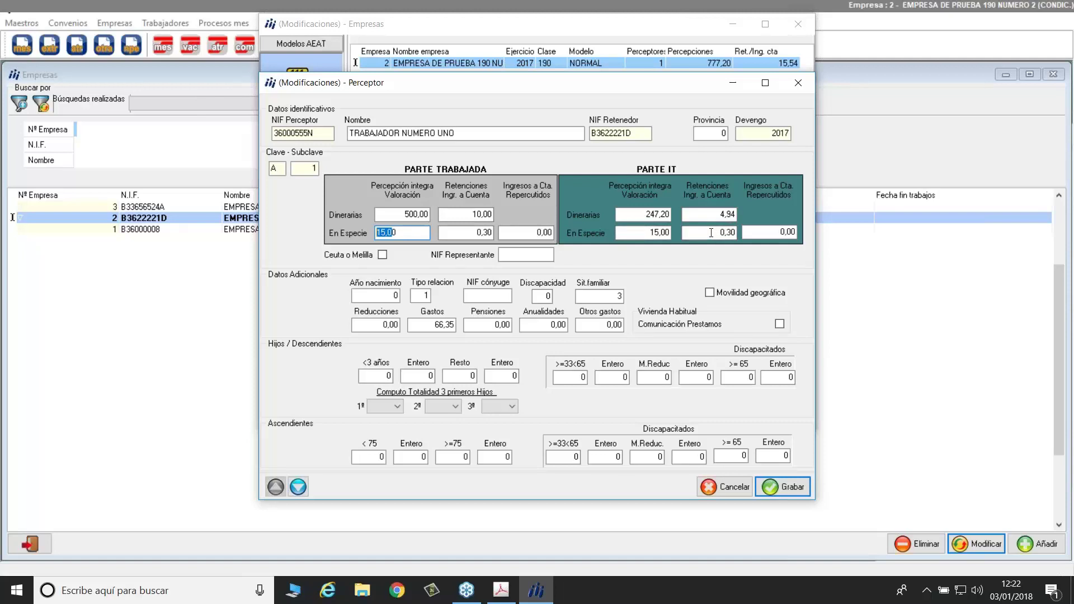
click(800, 82)
click(794, 108)
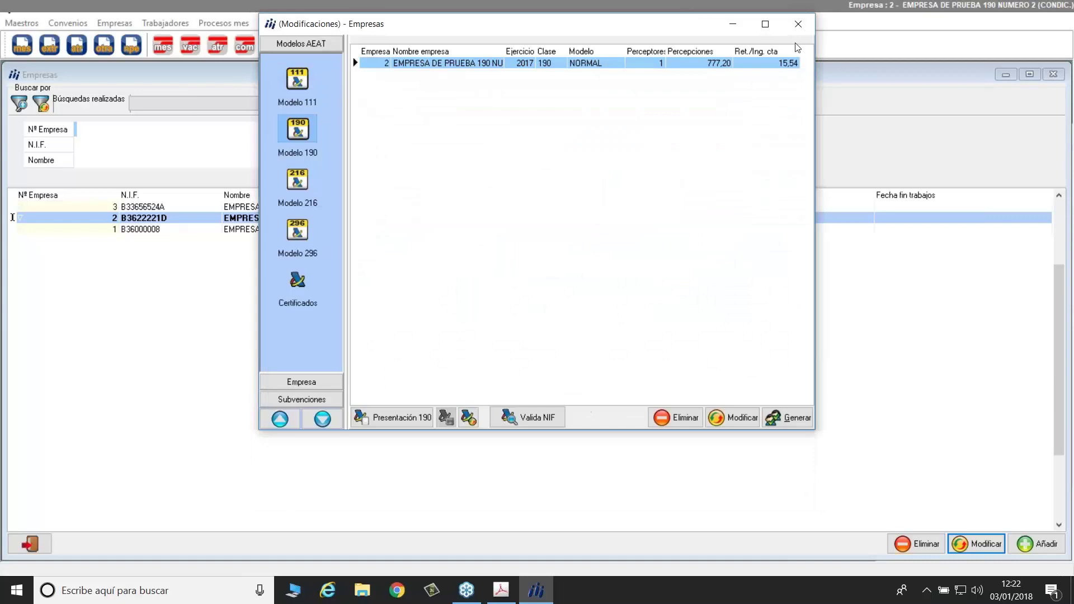
click(798, 24)
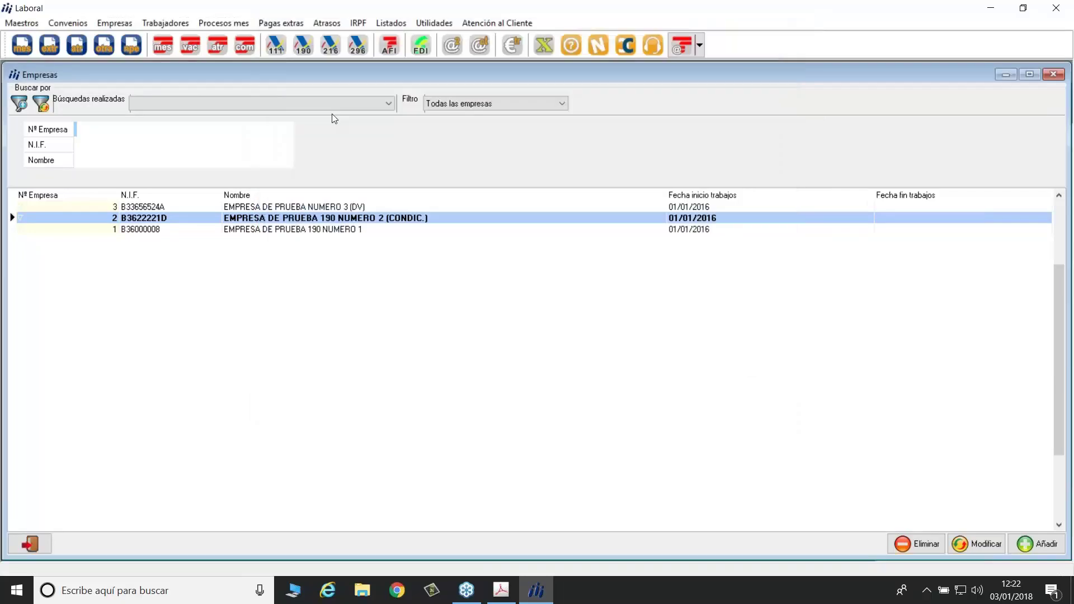
Open the general Modelo 190 process, view its frequently asked questions page, and close the help.
click(302, 45)
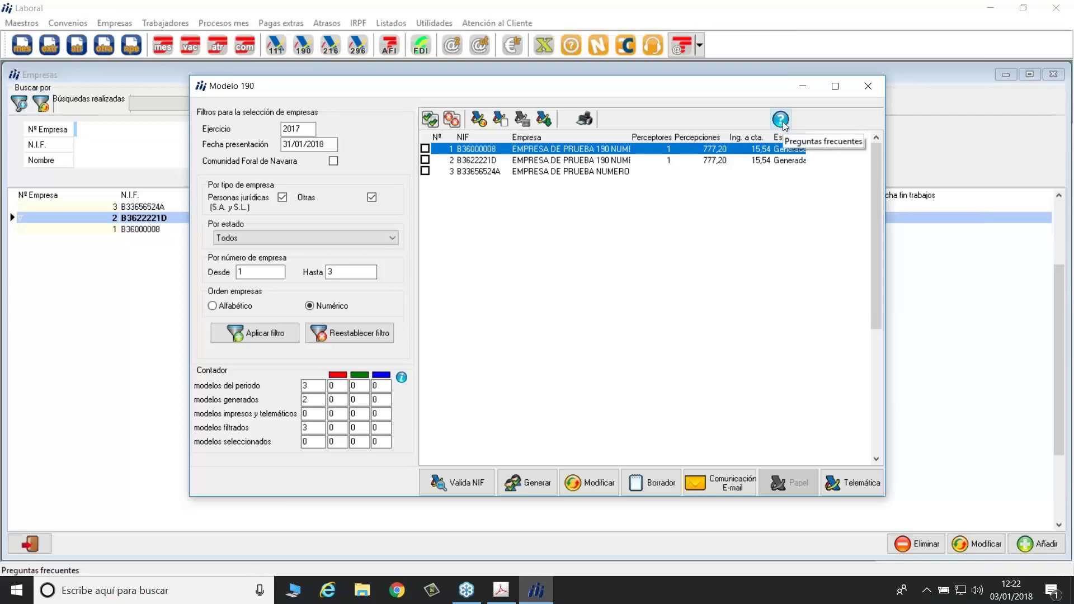
click(781, 120)
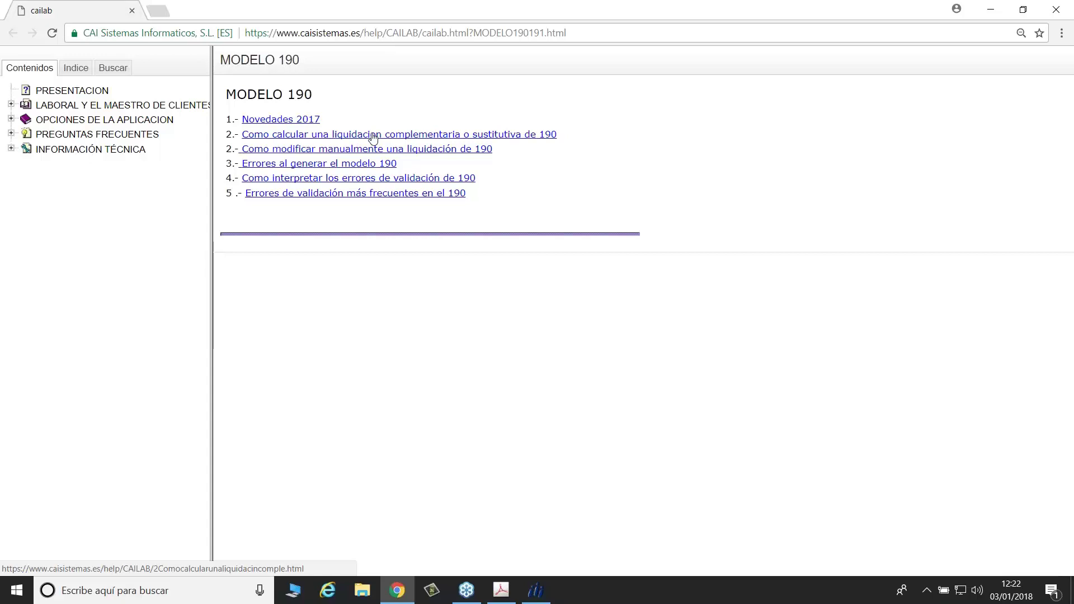
click(1063, 12)
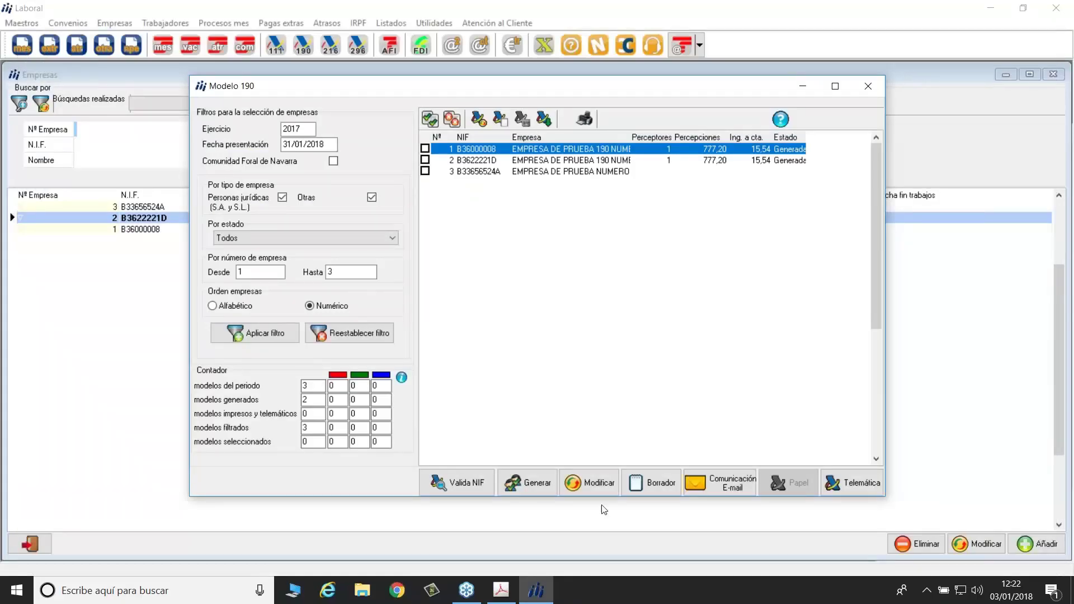
Switch to Novedades.pdf in Adobe Acrobat and go to the Inicialización del Ejercicio 2018 item of the news list.
click(508, 596)
scroll(319, 351, down, 1)
scroll(318, 351, up, 1)
click(315, 348)
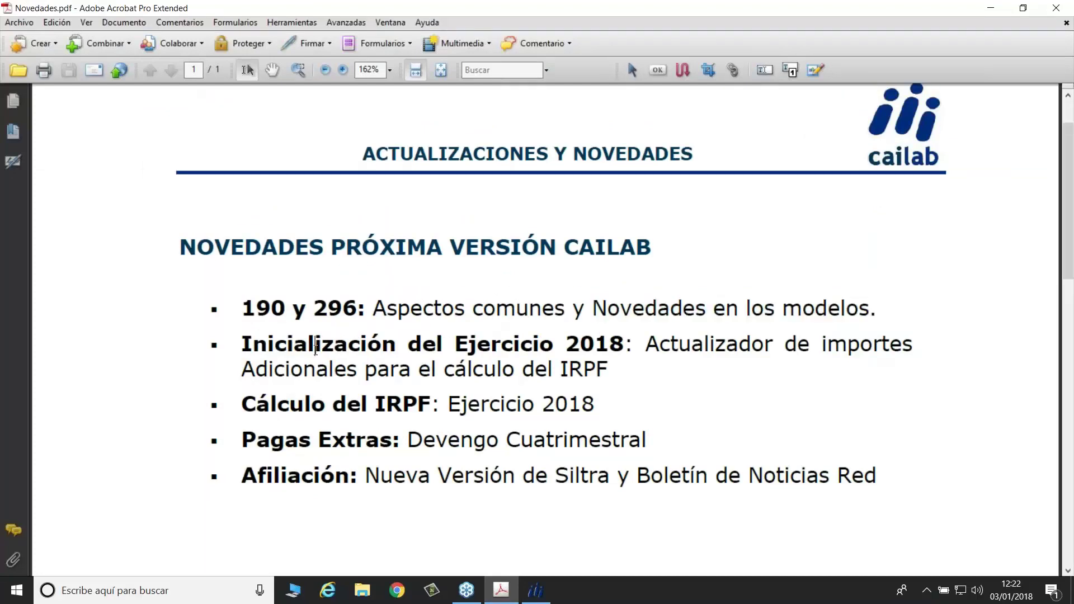
Highlight the Inicialización del Ejercicio 2018 item and its IRPF additional amounts updater description in the news list, and switch to Laboral.
drag(241, 343, 565, 342)
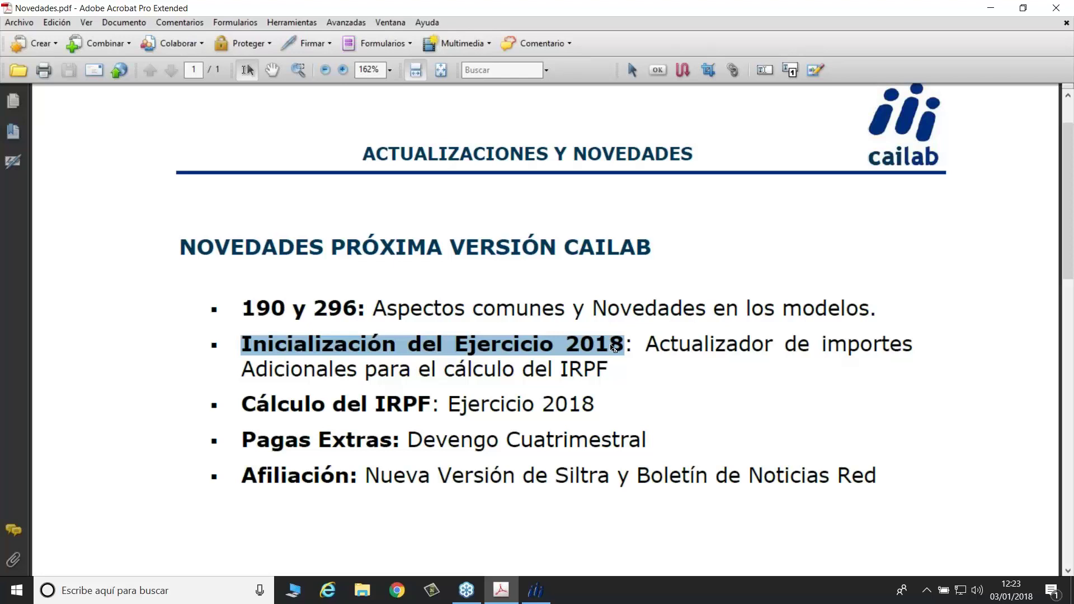
drag(646, 344, 617, 371)
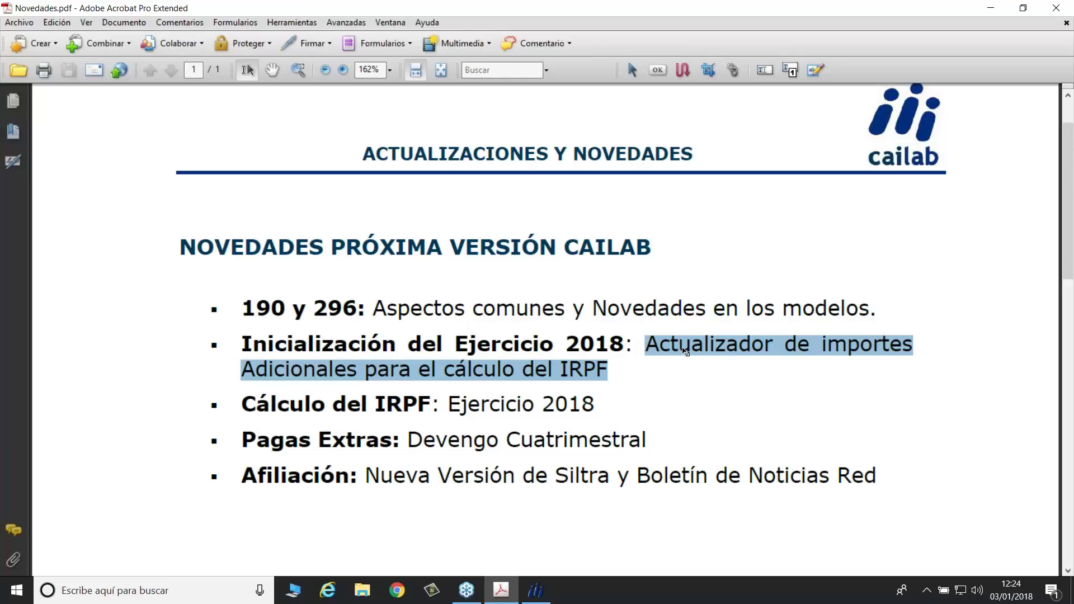
click(536, 590)
click(868, 87)
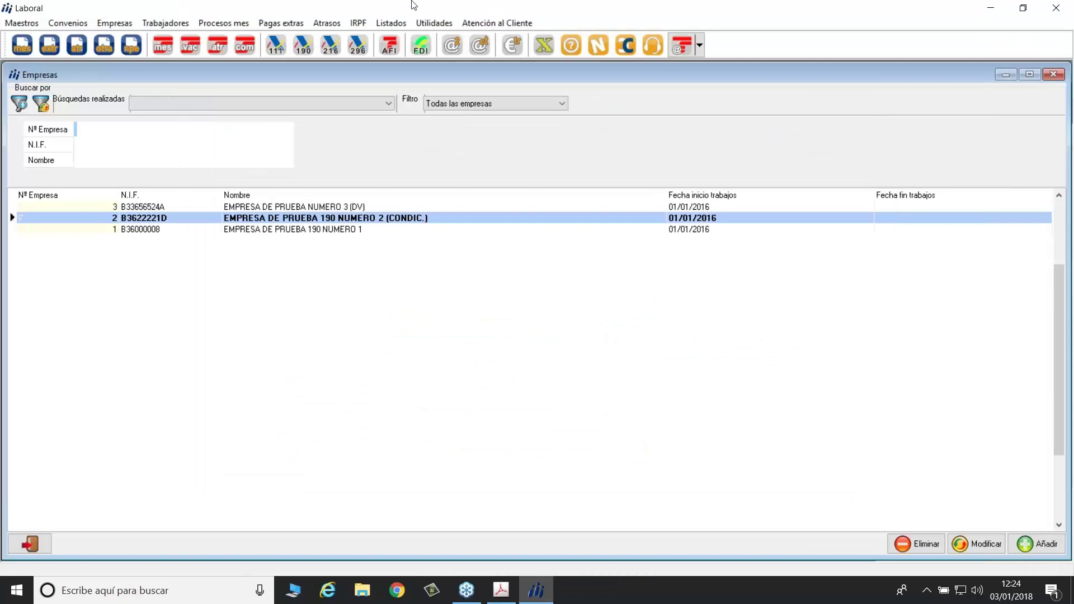
Open the updater of additional amounts for the IRPF calculation, filter the workers for ejercicio 2018, and close it without saving.
click(433, 24)
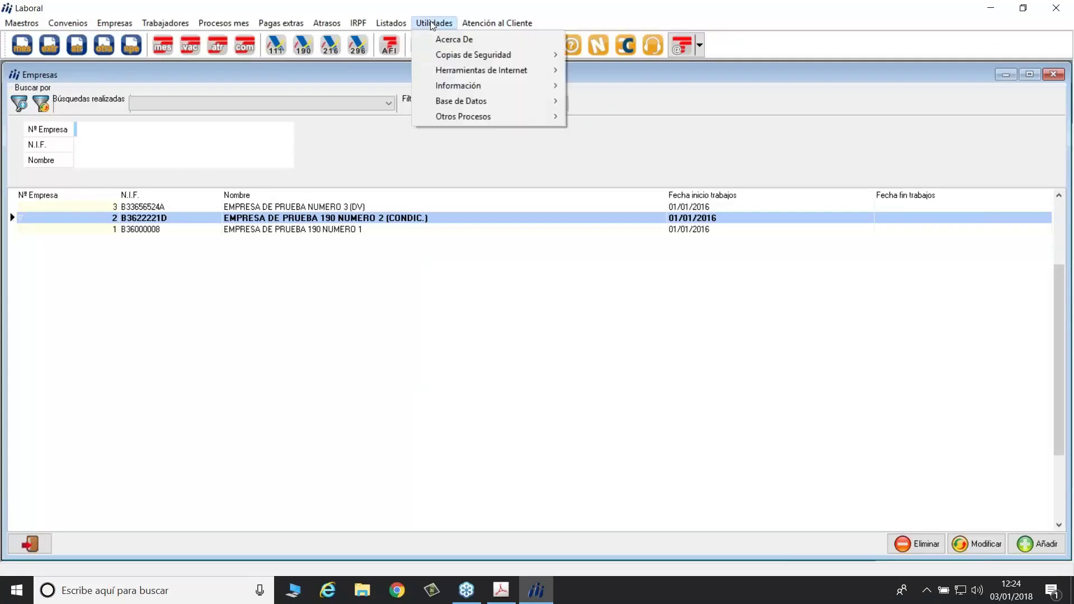
mouse_move(459, 117)
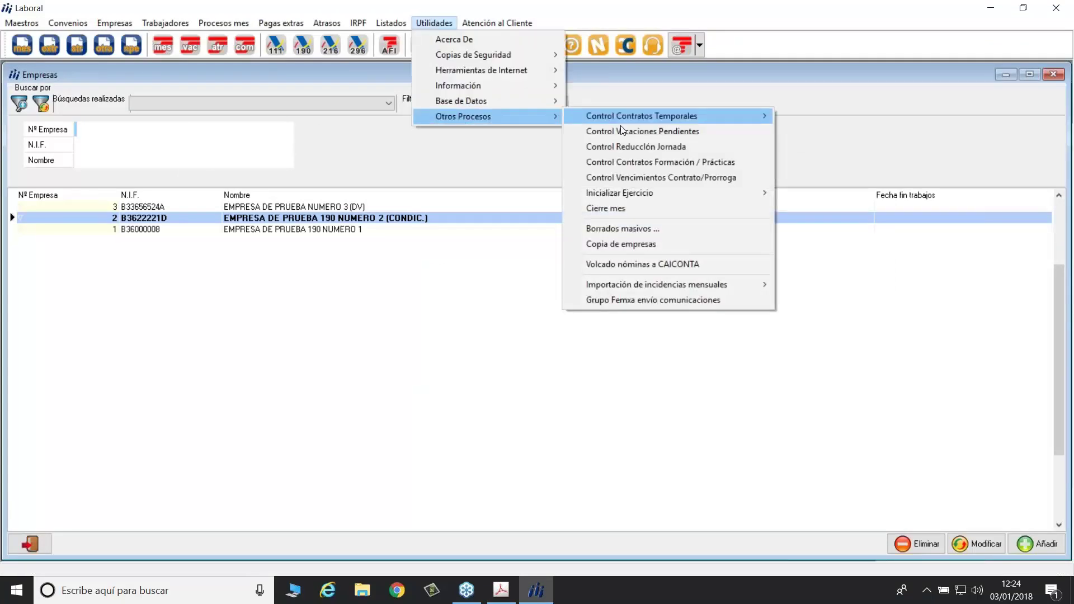
mouse_move(625, 189)
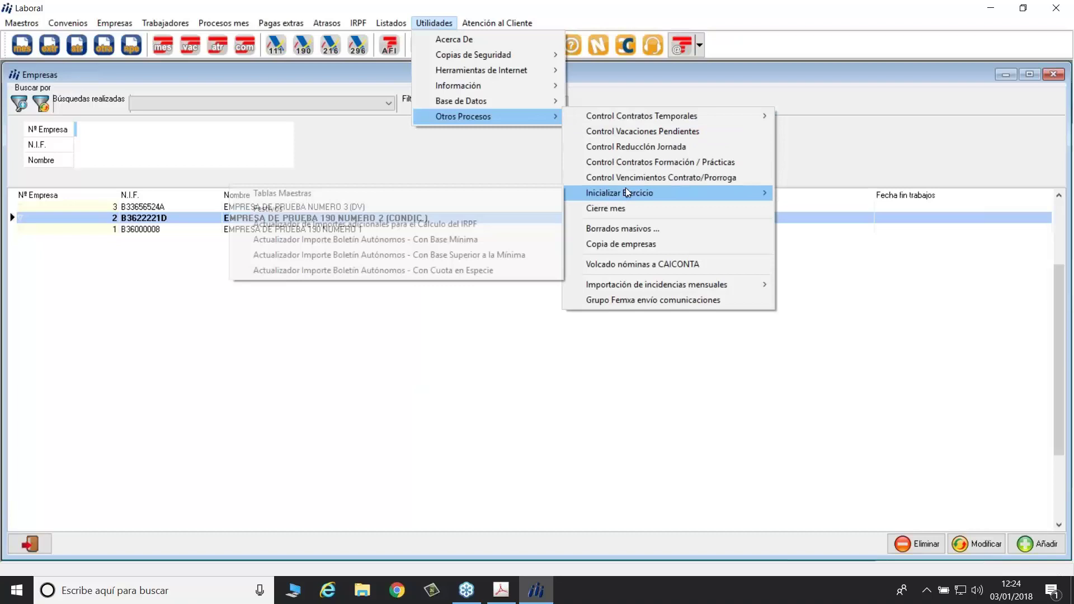
click(407, 224)
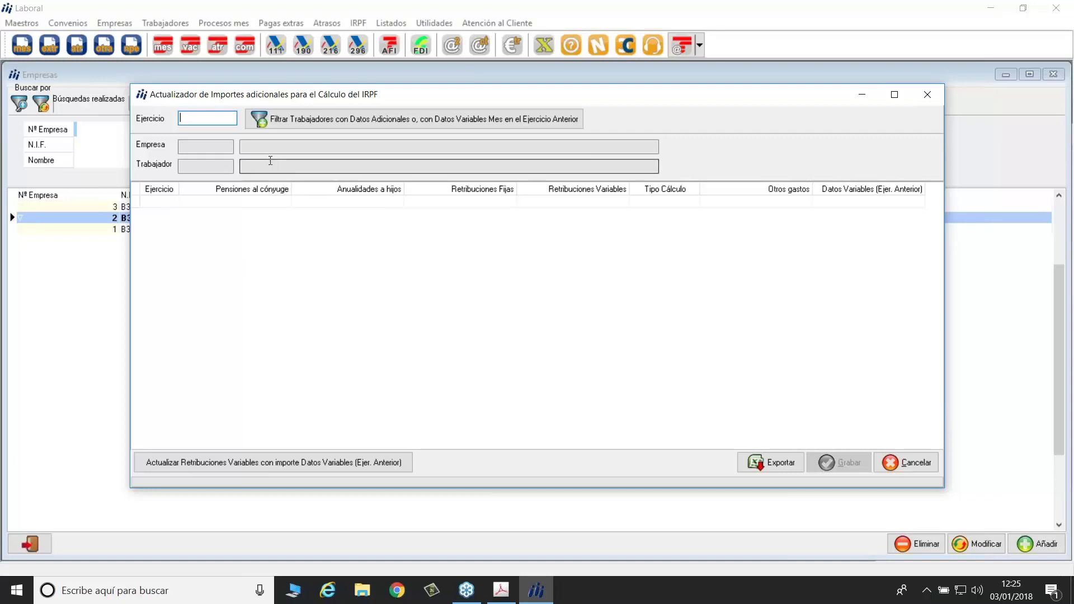
text(2018)
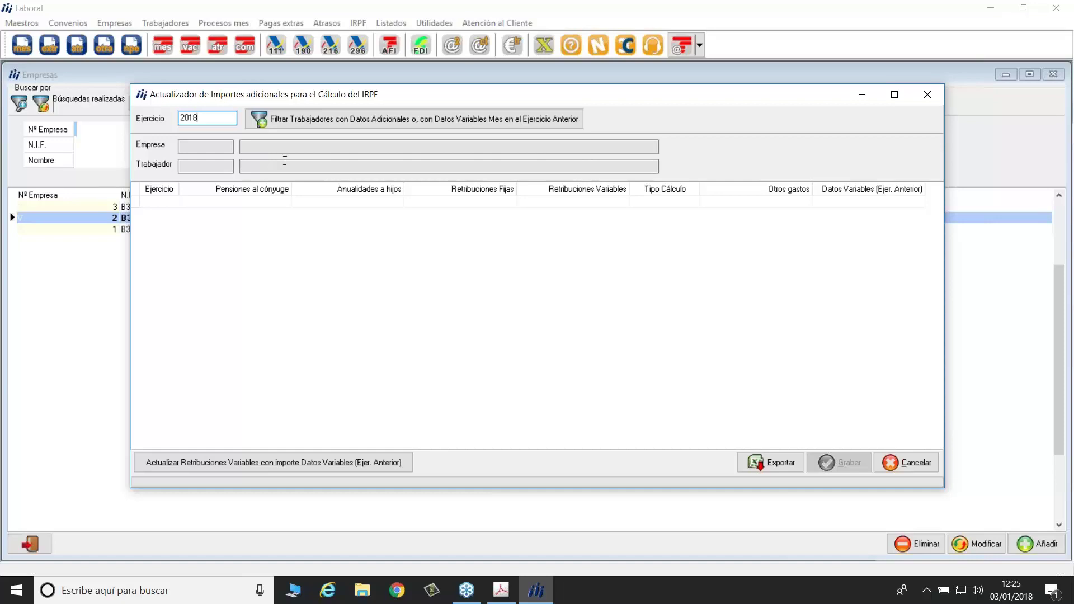
click(346, 123)
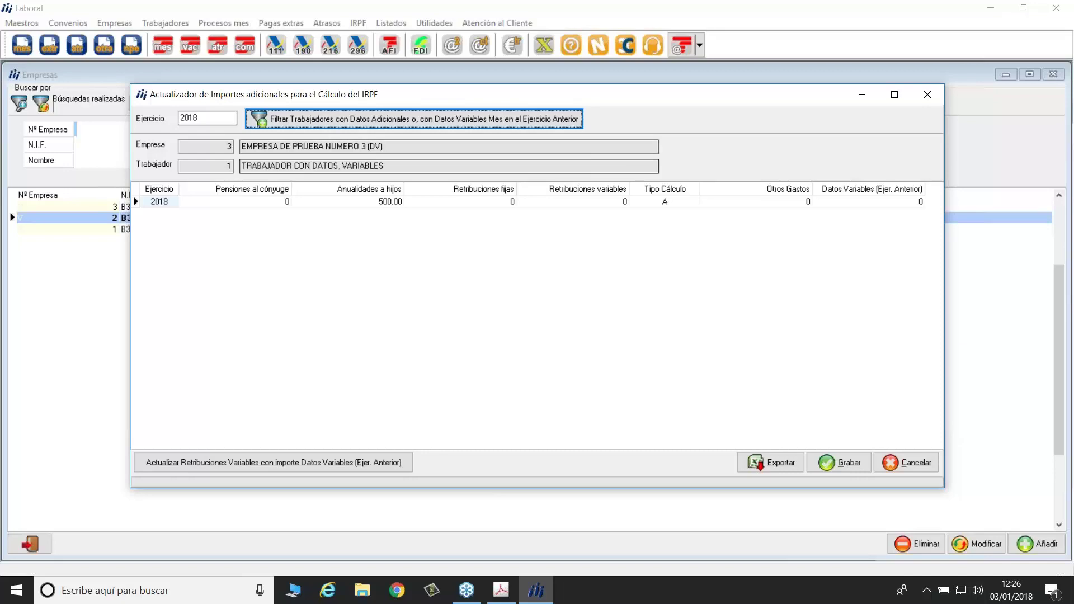
click(927, 94)
click(536, 307)
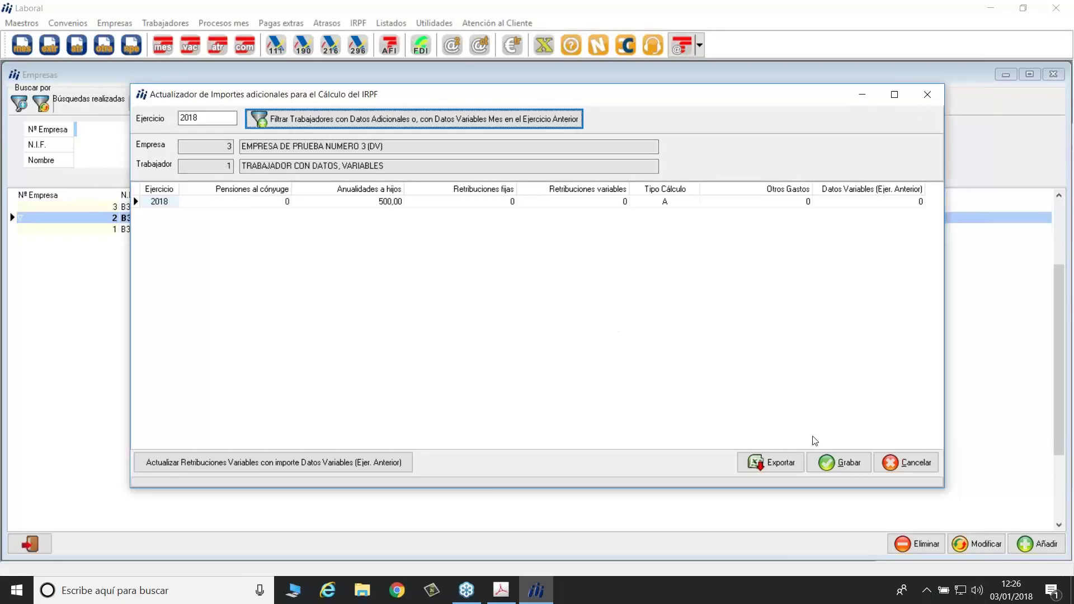
click(922, 464)
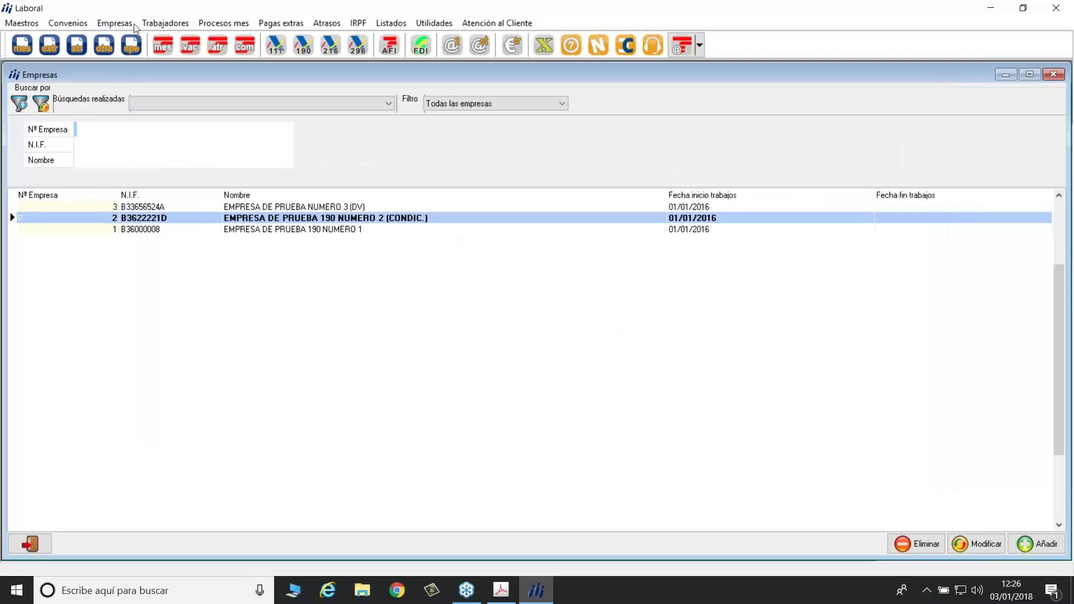
Look up the variable data incidents of the only worker in company 3, and close the worker's record.
click(160, 24)
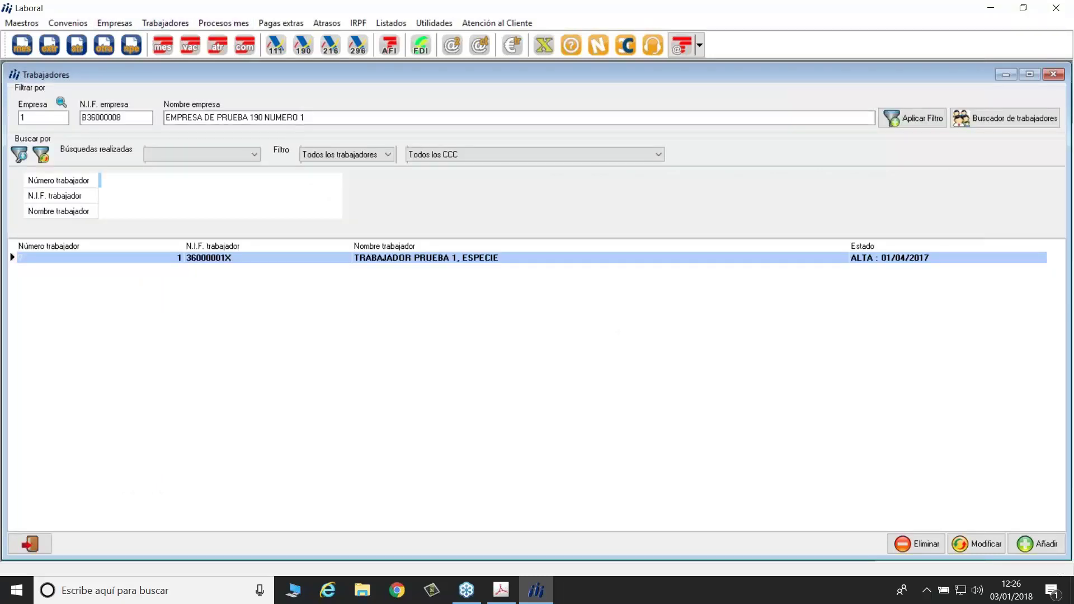
click(40, 118)
key(BackSpace)
text(3)
key(Return)
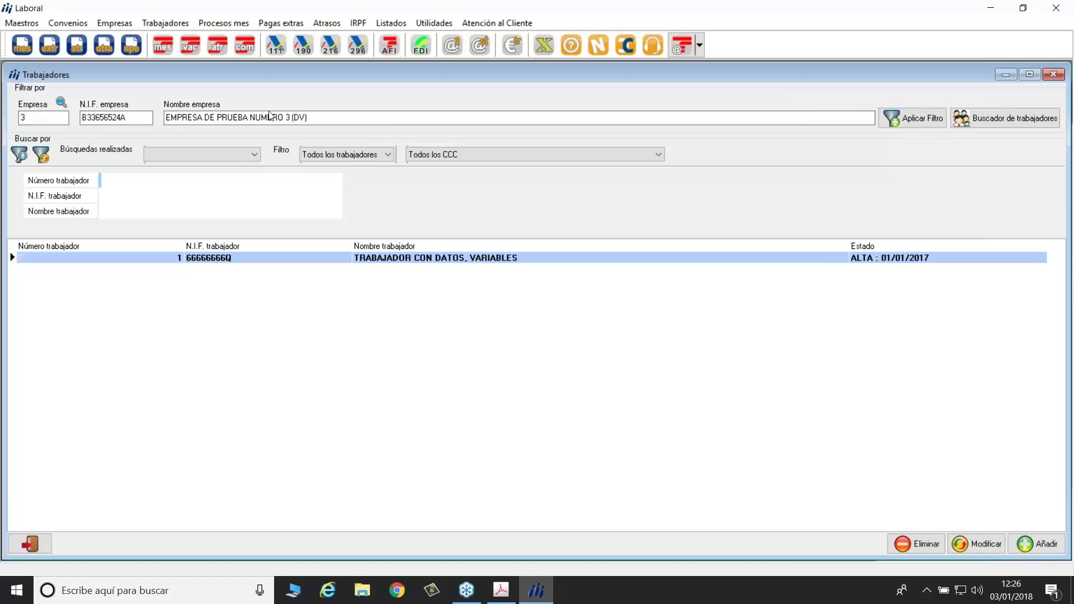
double_click(448, 261)
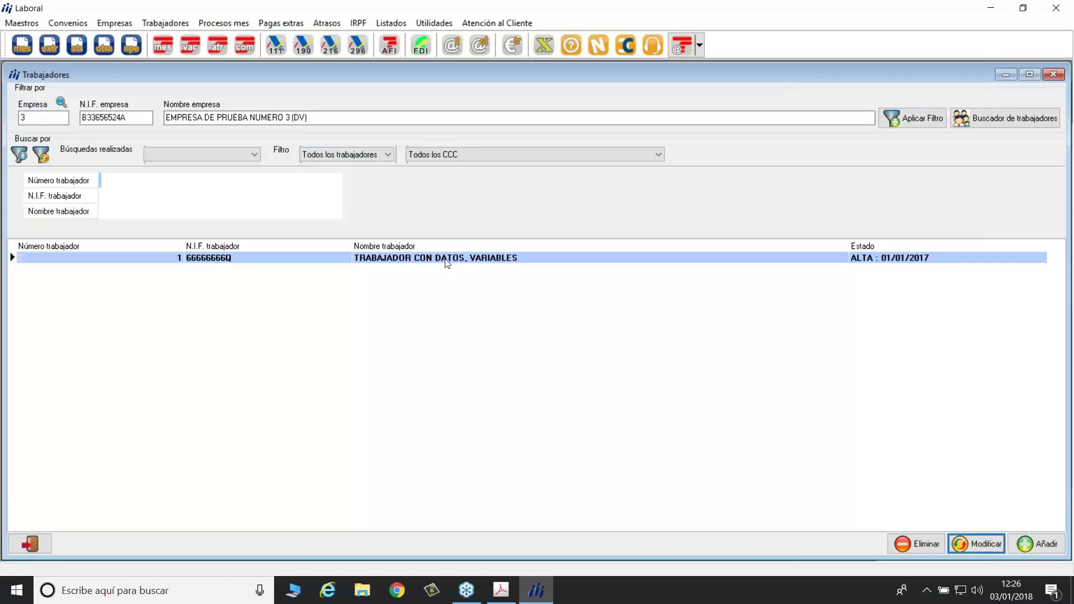
click(320, 362)
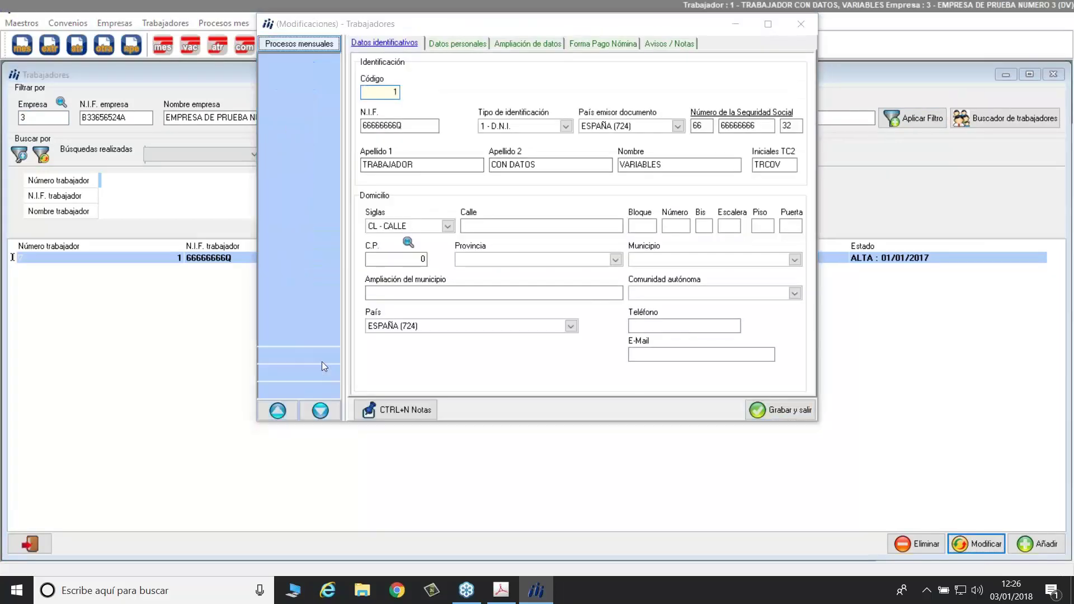
click(580, 63)
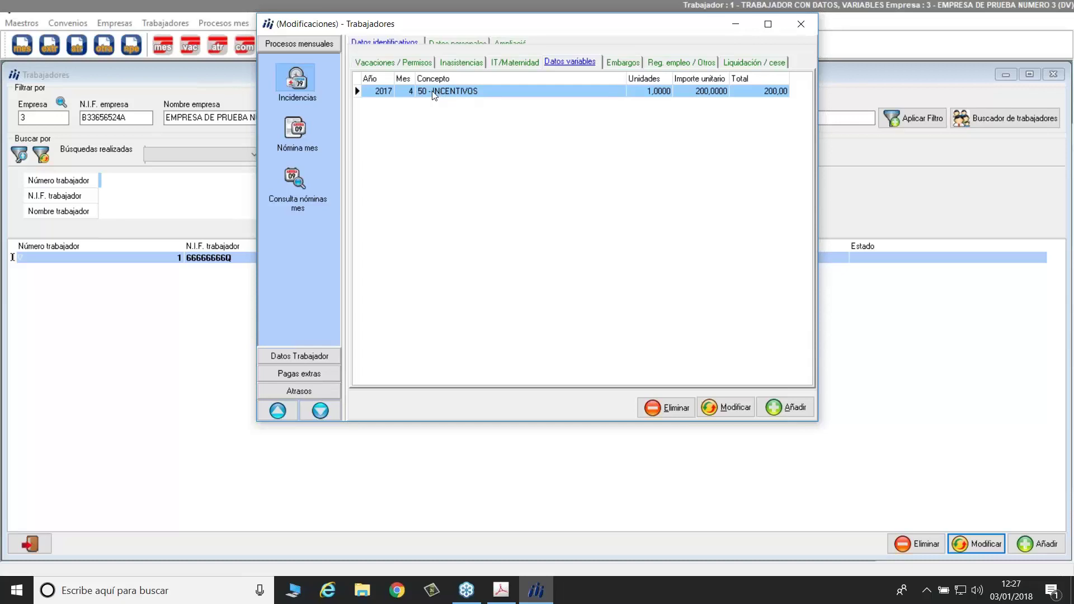
click(801, 24)
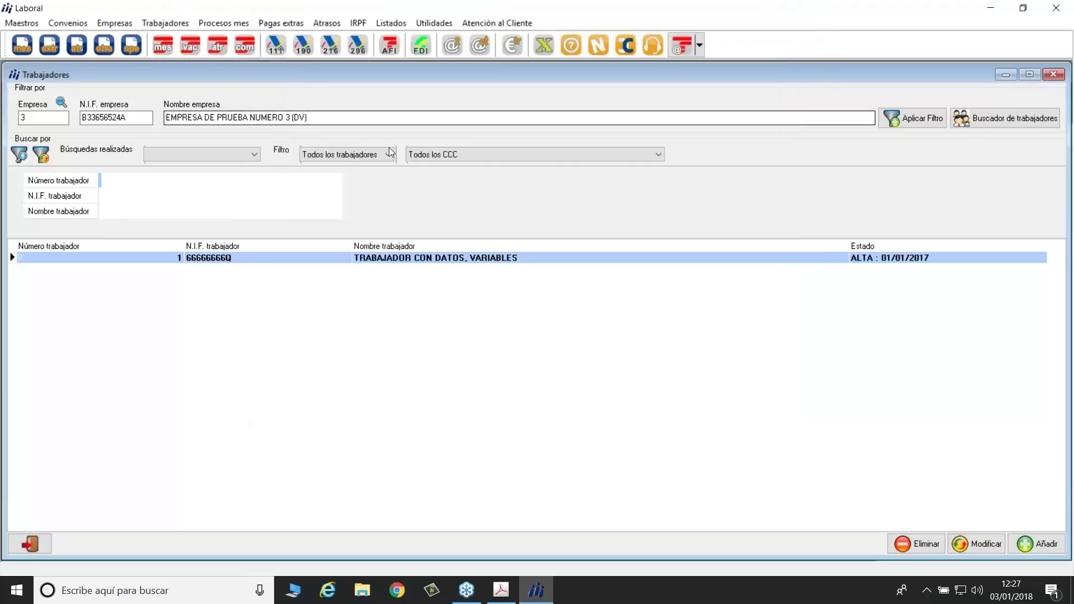
Mark company 3's salary concept 50 INCENTIVOS as Retribuciones Variables previsibles for the IRPF calculation, save it, and close the company.
click(115, 23)
double_click(12, 206)
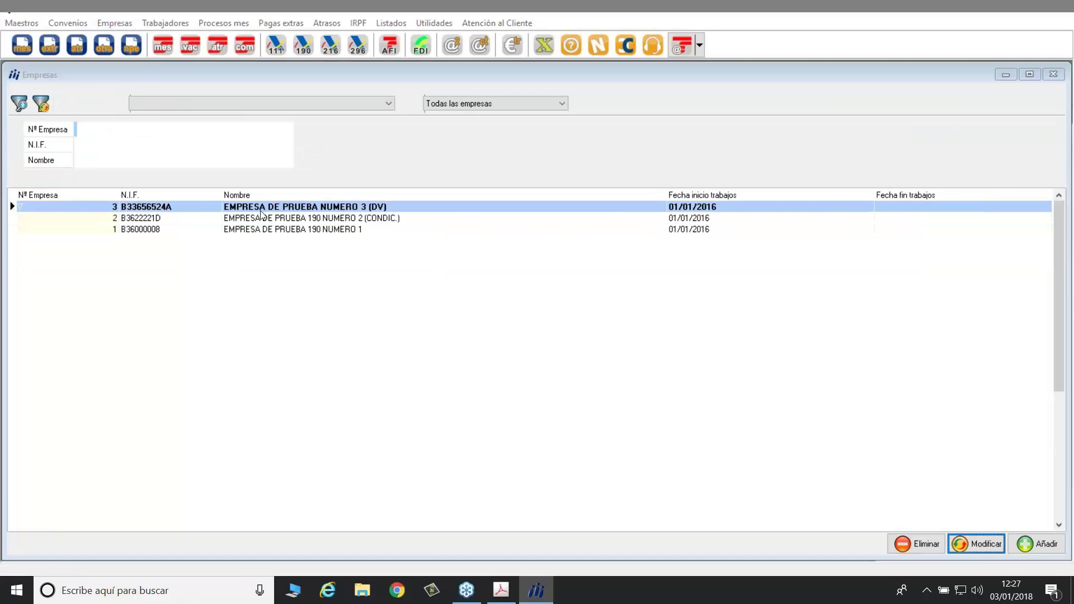
click(298, 262)
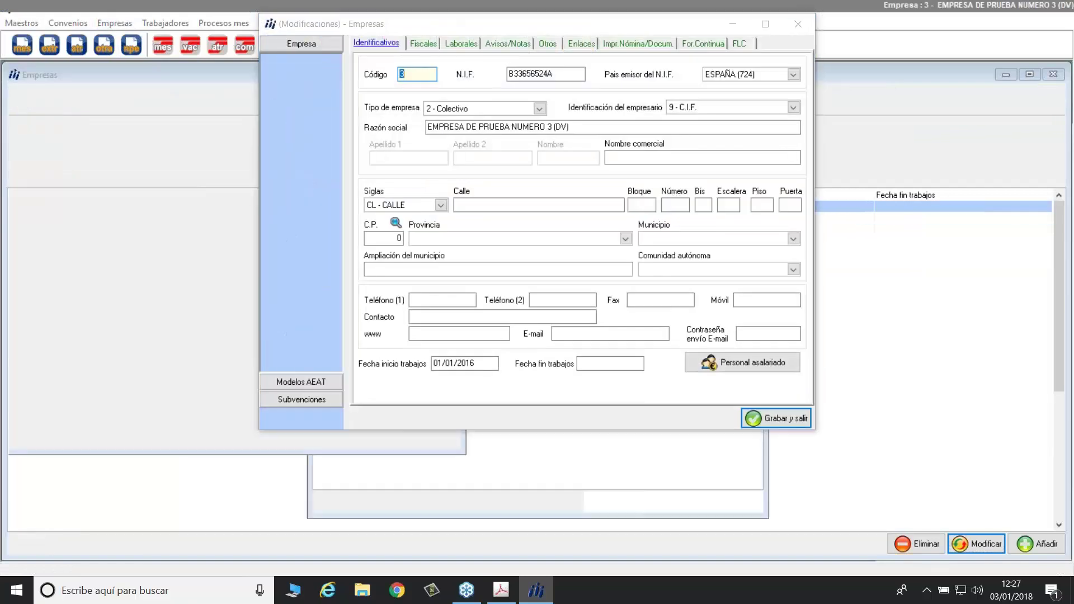
double_click(454, 75)
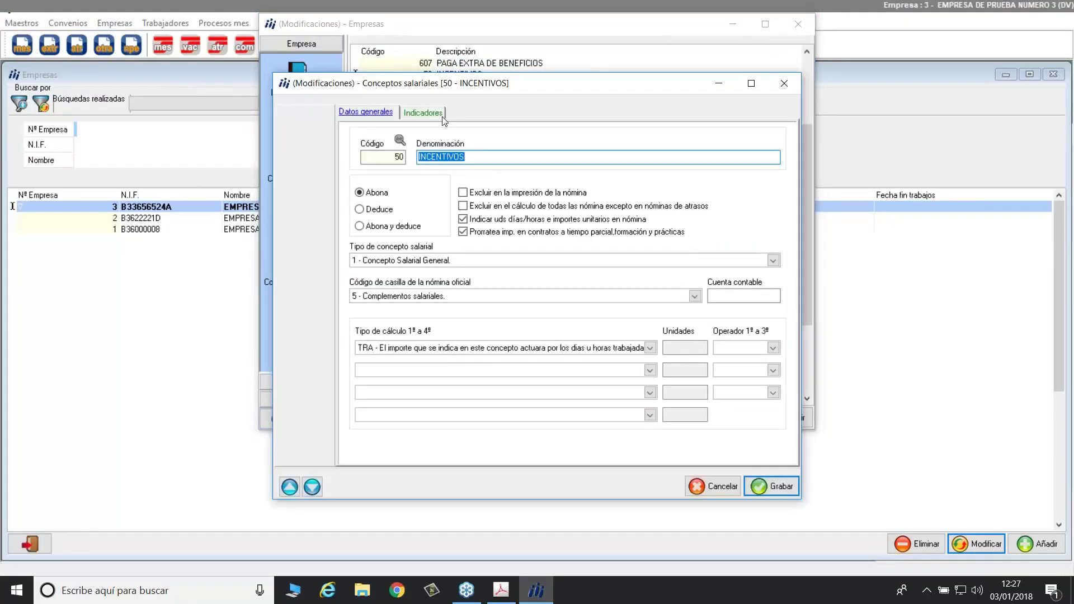
click(434, 114)
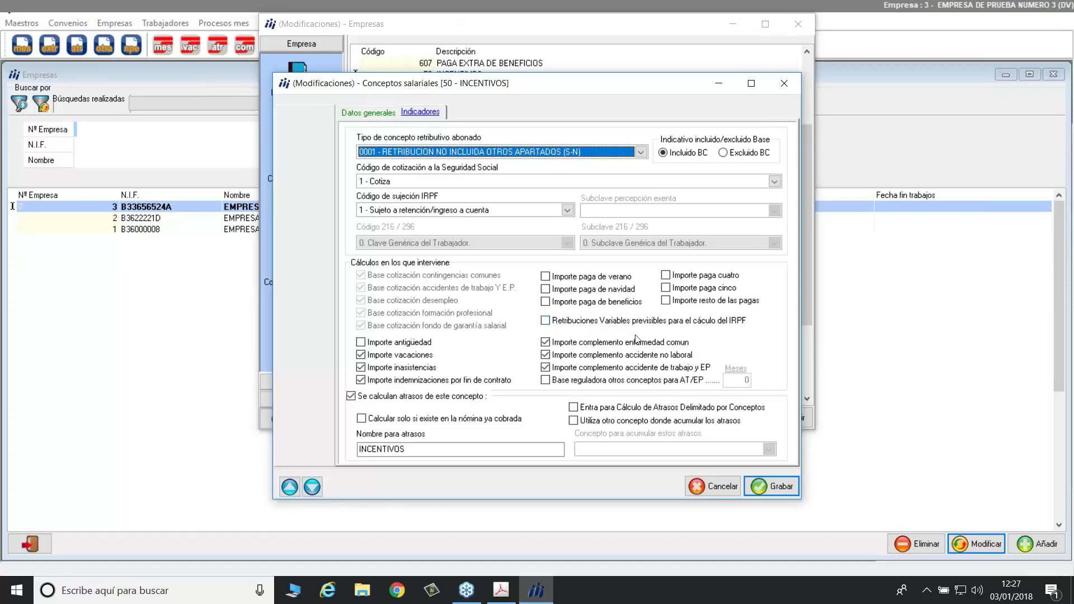
click(545, 321)
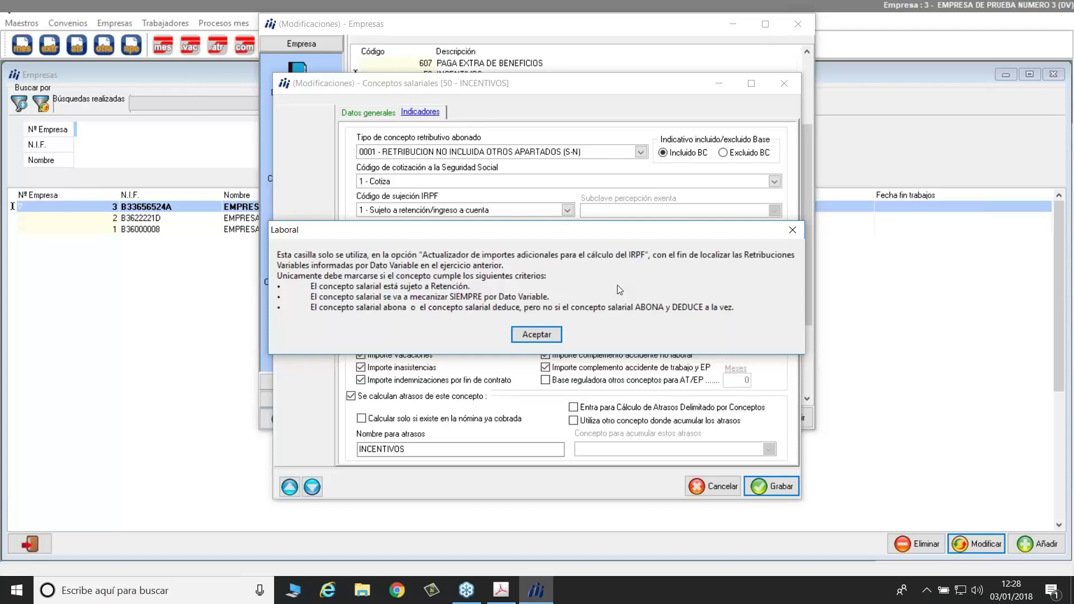
click(551, 335)
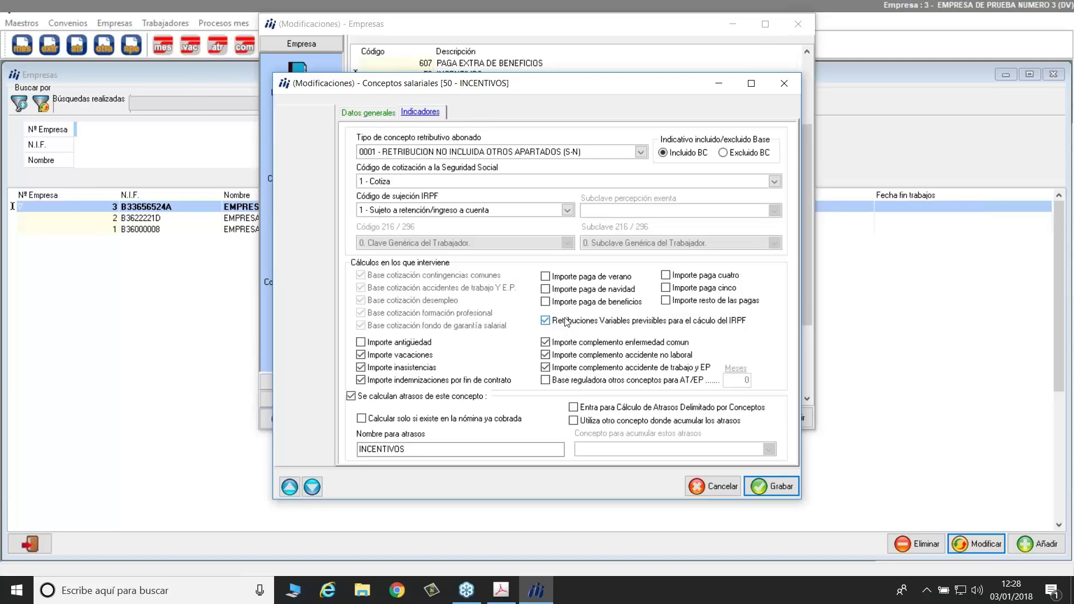
click(782, 496)
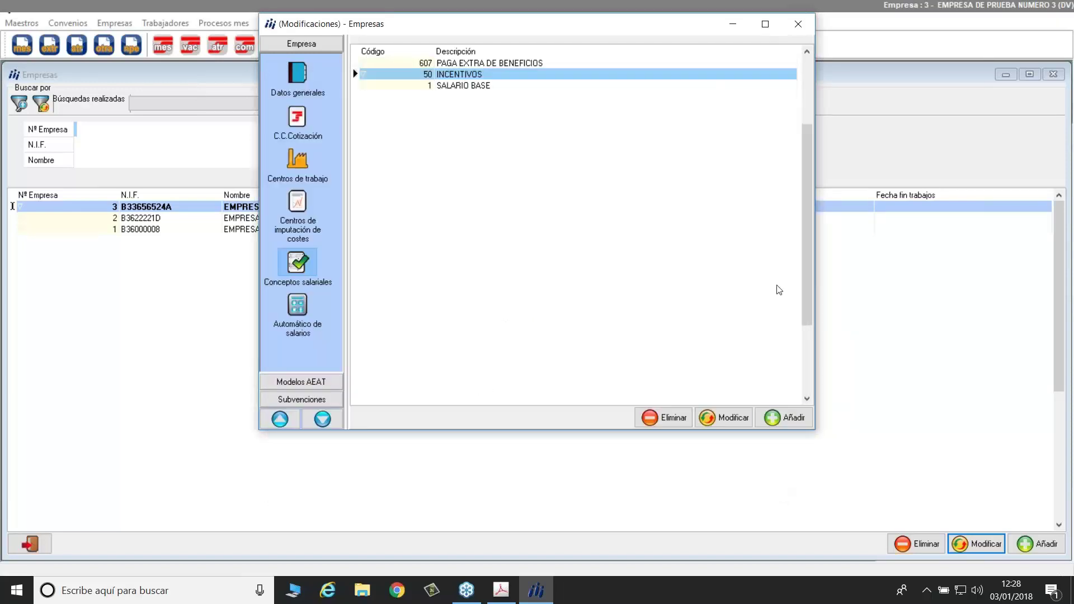
click(799, 24)
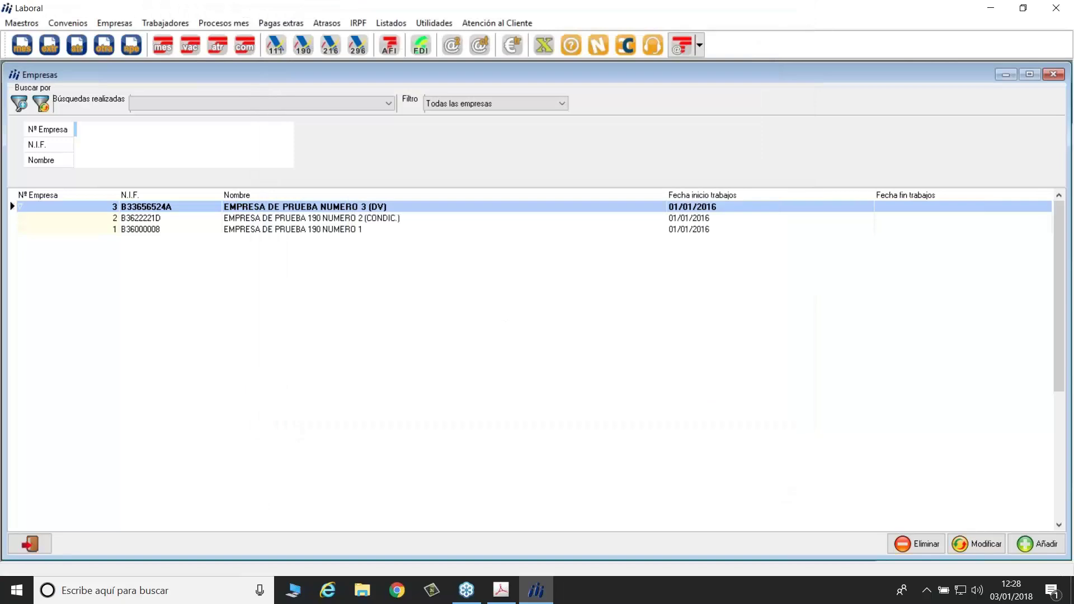
Reopen the IRPF additional amounts updater and filter the workers with additional or previous-year variable data for ejercicio 2018.
click(426, 27)
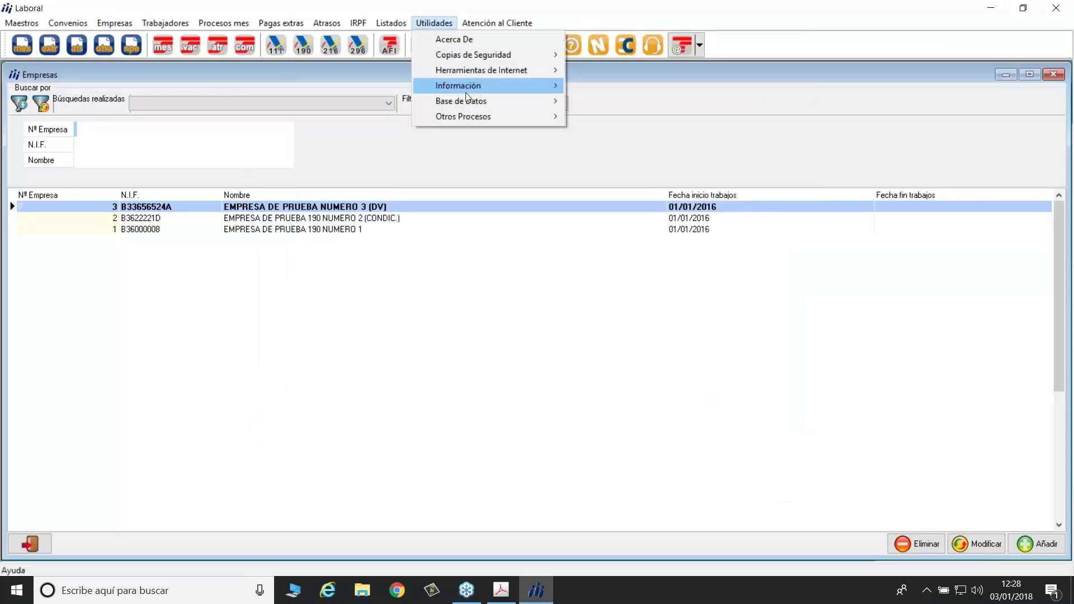
mouse_move(476, 120)
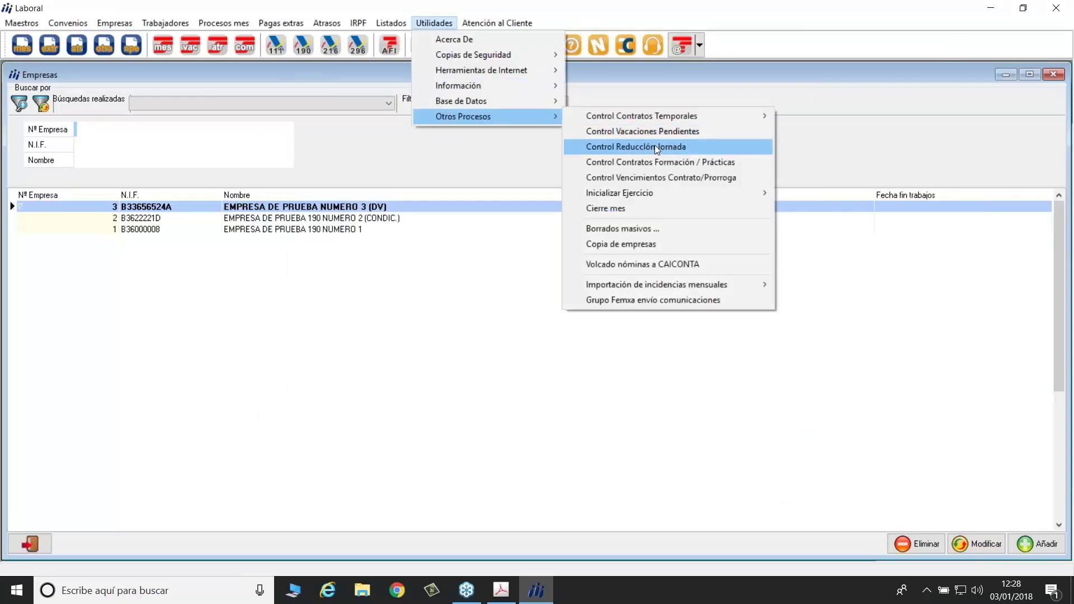
mouse_move(661, 191)
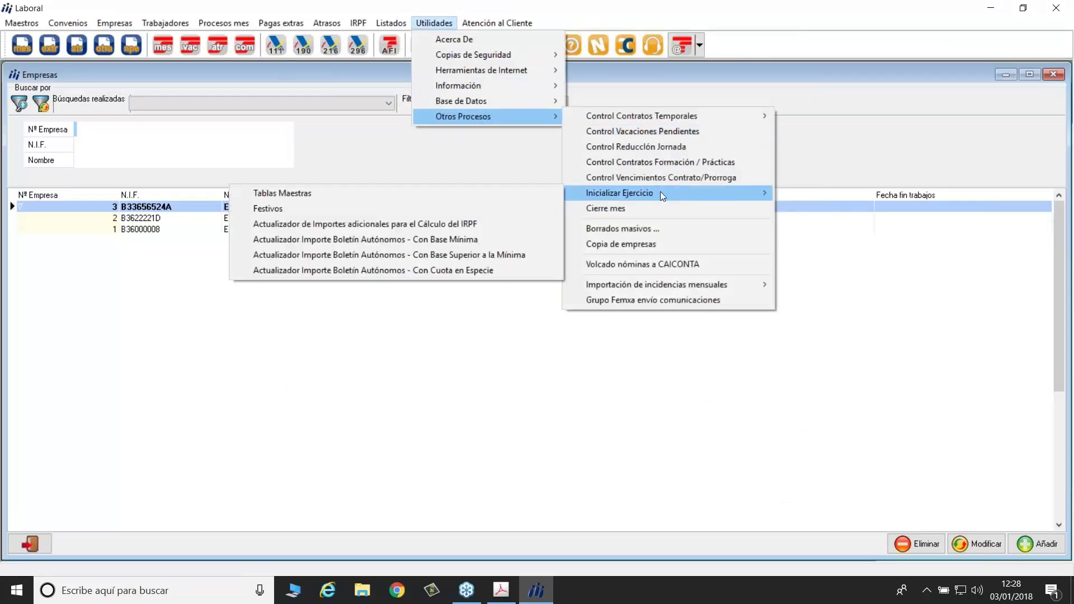
click(468, 225)
text(20)
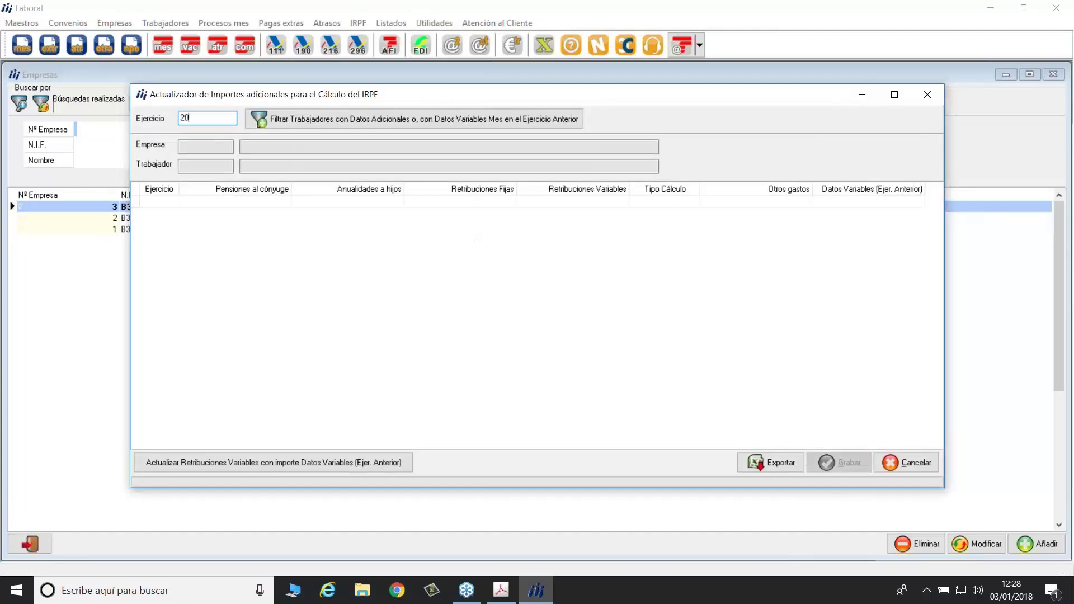
text(18)
click(533, 123)
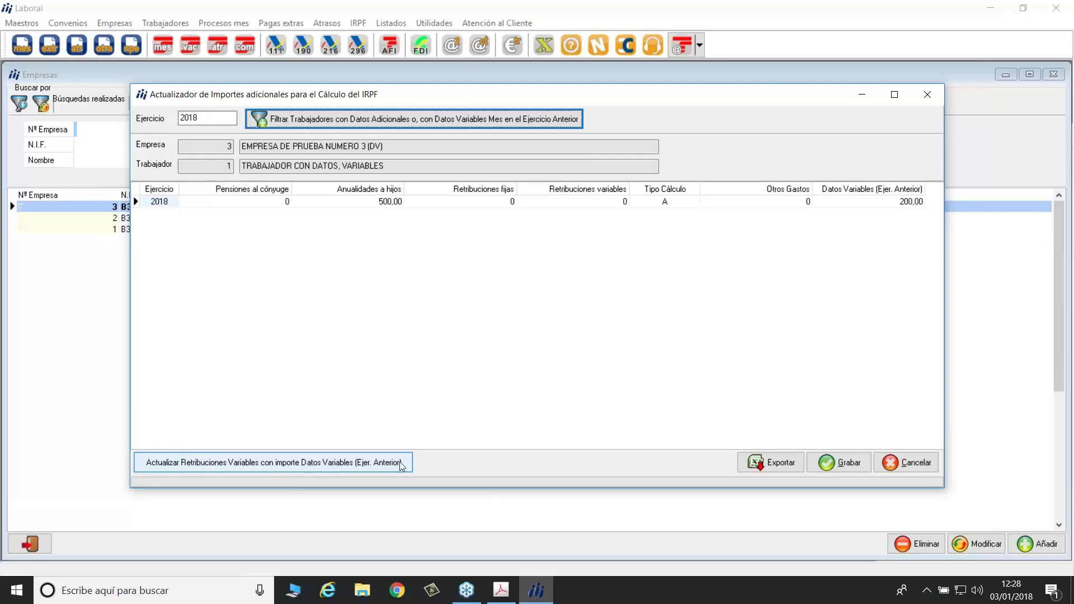
Update Retribuciones Variables with the previous year's variable data amount, using the criteria Todos los trabajadores and Siempre.
click(316, 463)
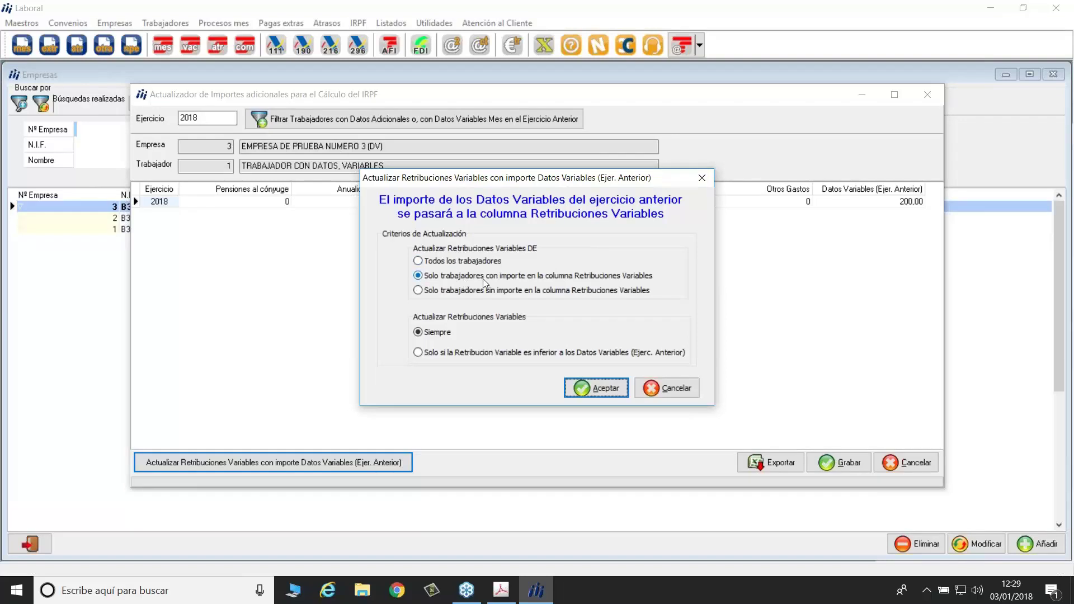
drag(597, 179, 596, 219)
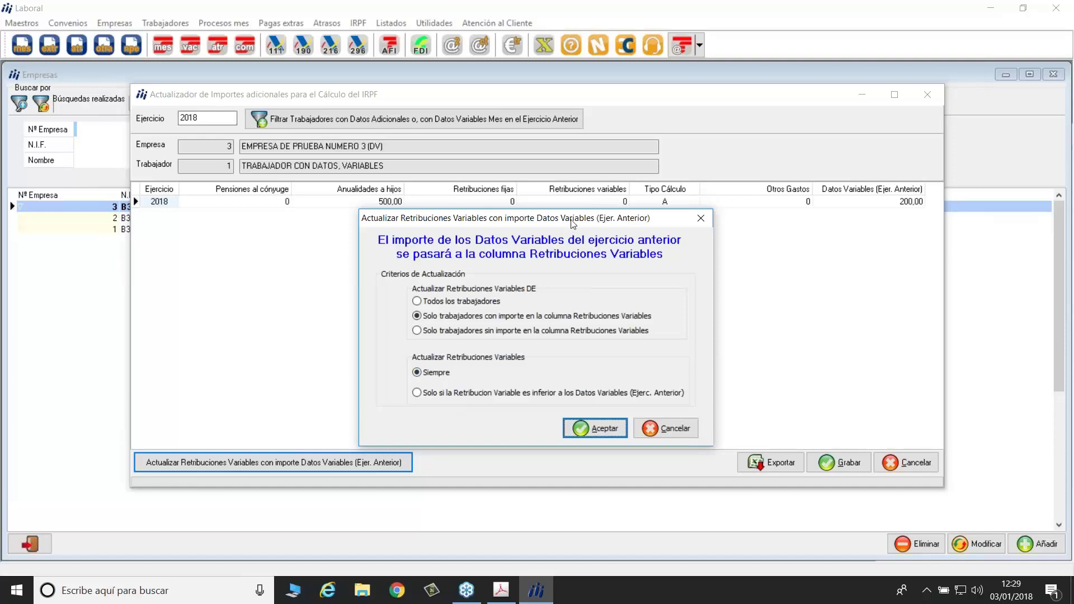
drag(571, 219, 573, 248)
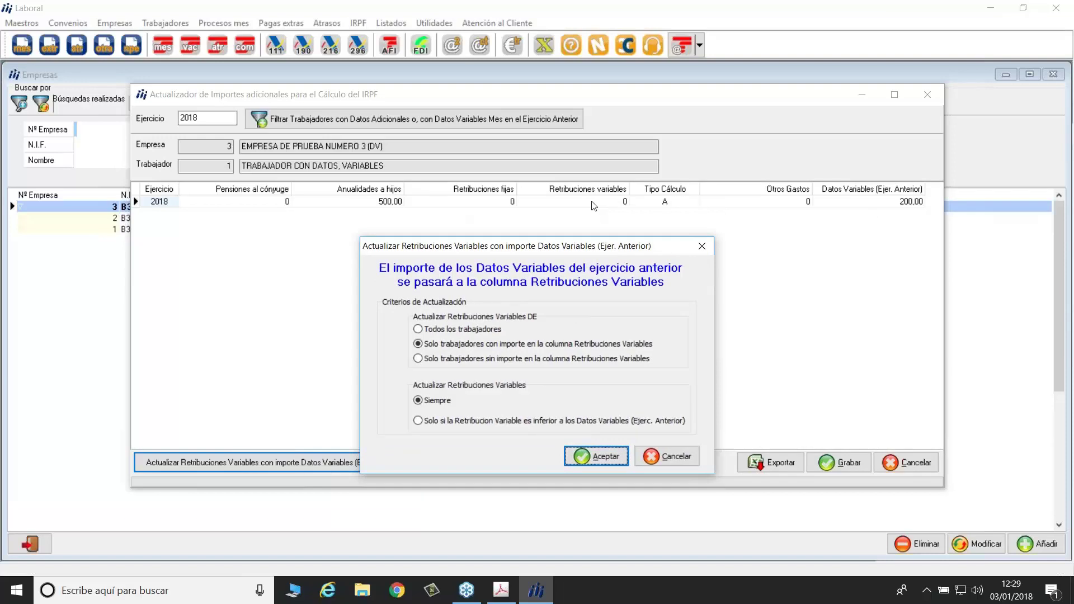
click(418, 330)
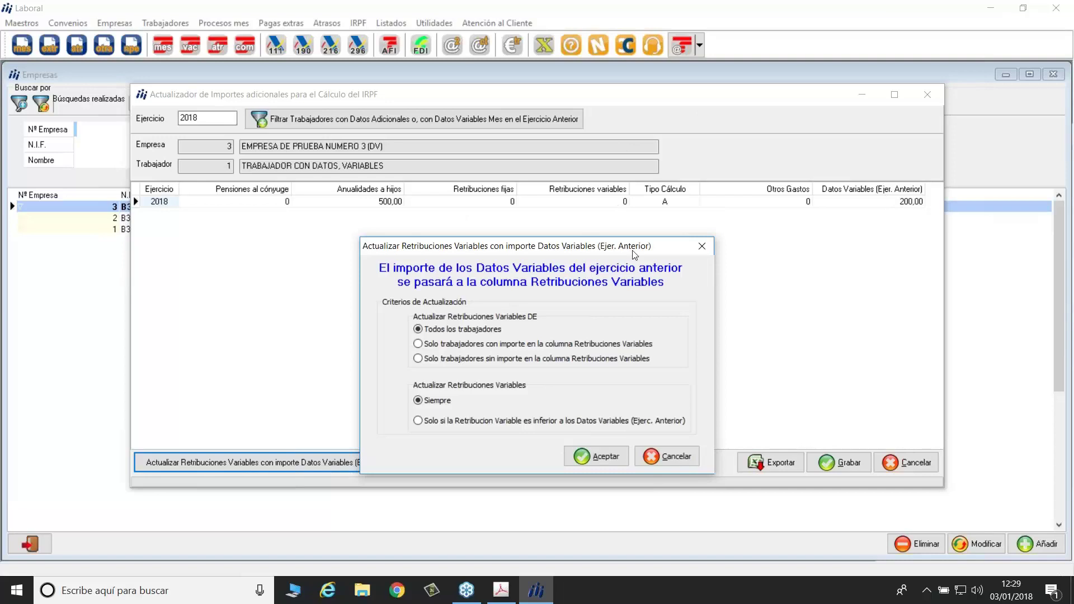
click(619, 460)
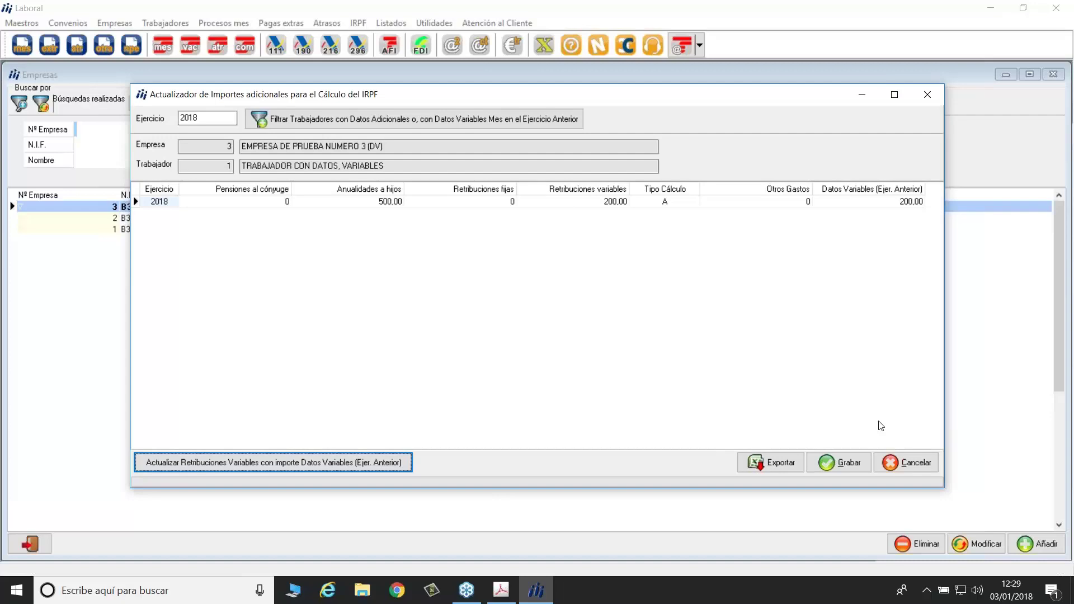
Save the updated additional amounts for the 2018 IRPF calculation and close the updater.
click(858, 466)
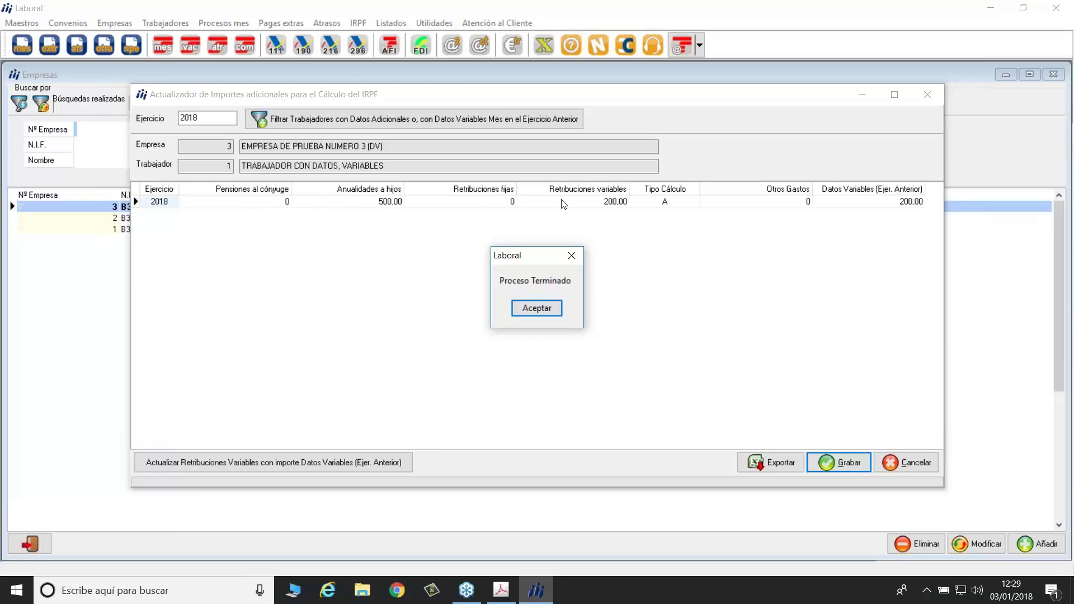
click(537, 309)
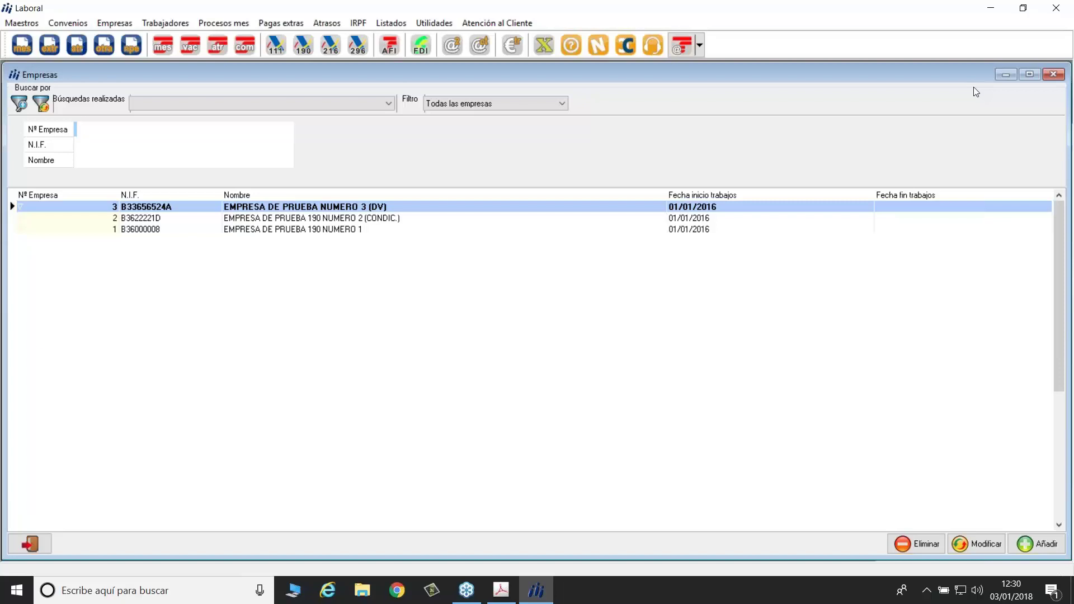
Check the amounts for the IRPF taxable base in the fiscal data of company 3's only worker, and close the record.
click(162, 24)
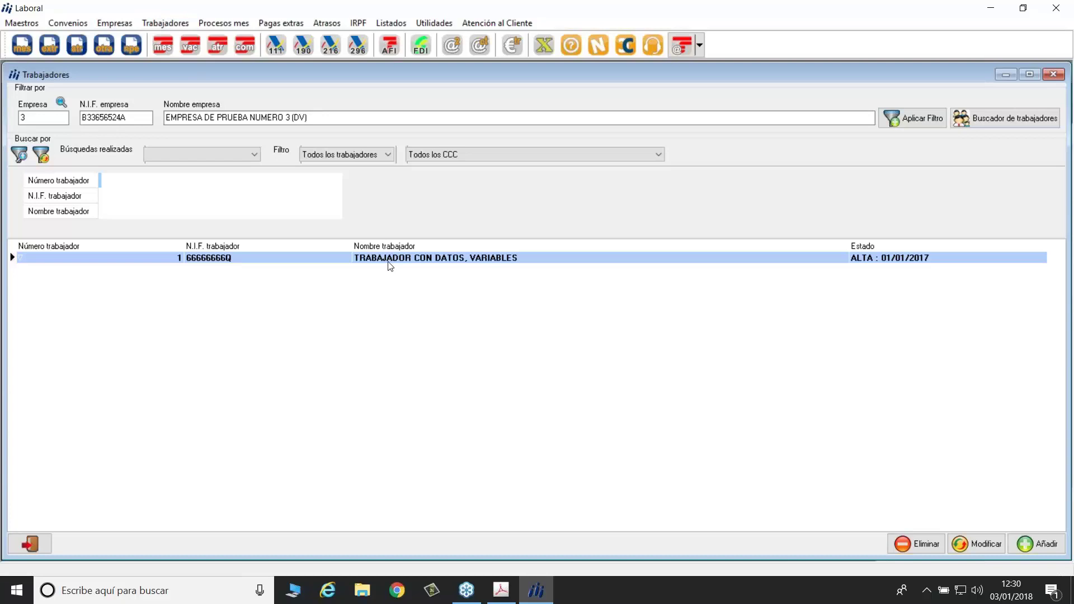
click(977, 544)
click(296, 211)
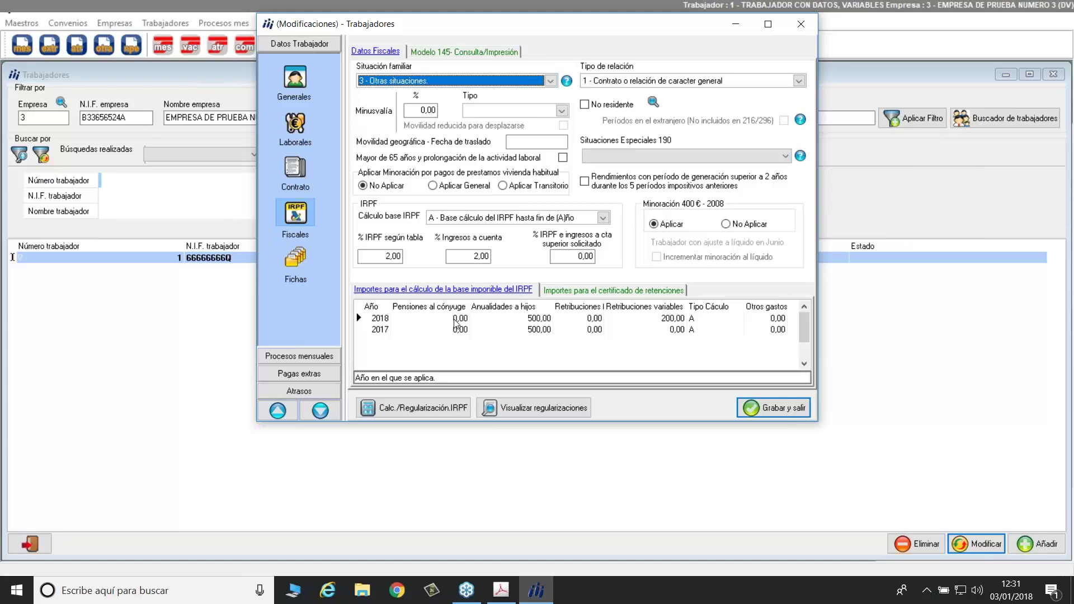
click(802, 24)
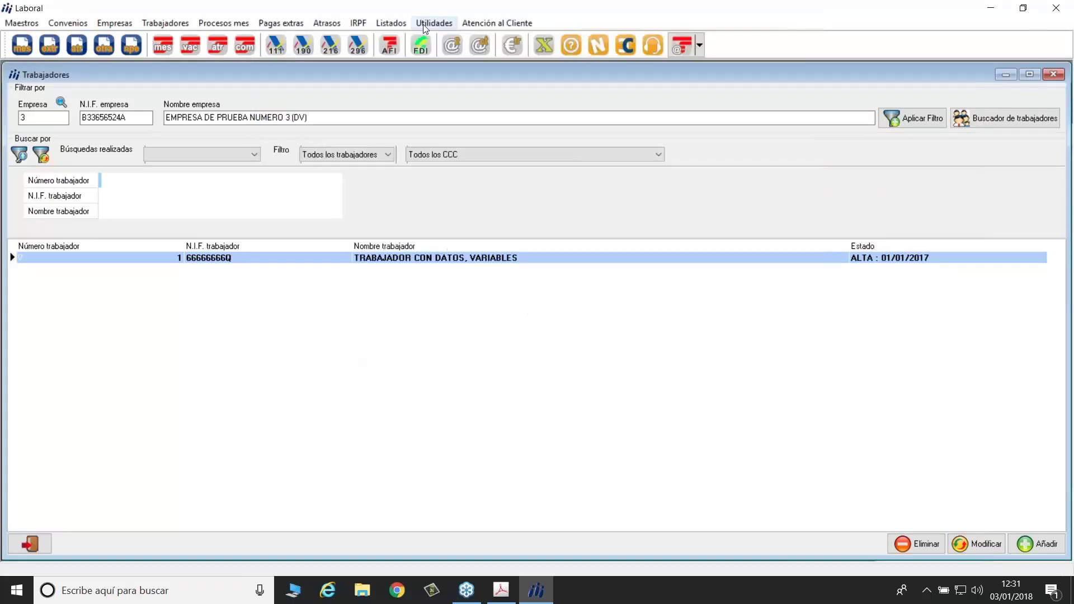
Examine conditional listing 166 for marking Retribuciones variables previsibles and the parameter it requires, and close it without running it.
click(389, 26)
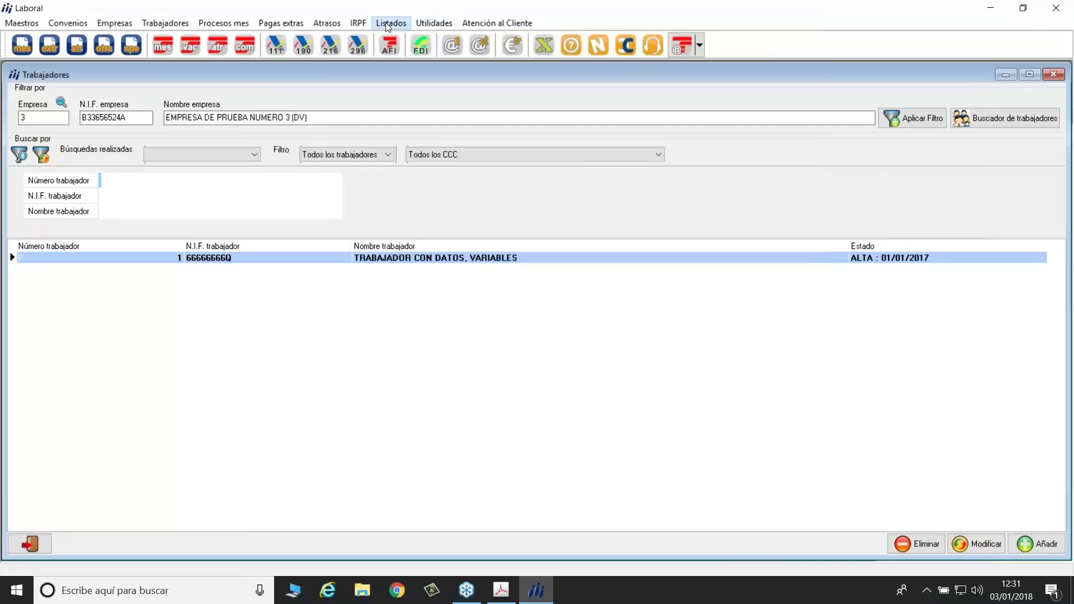
click(441, 168)
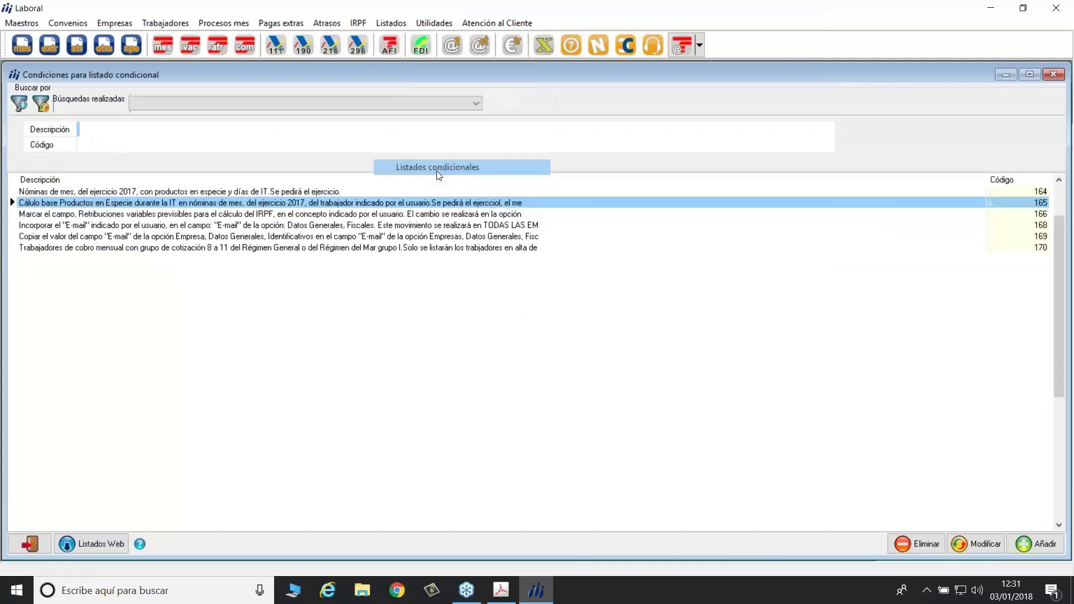
click(1039, 215)
double_click(489, 218)
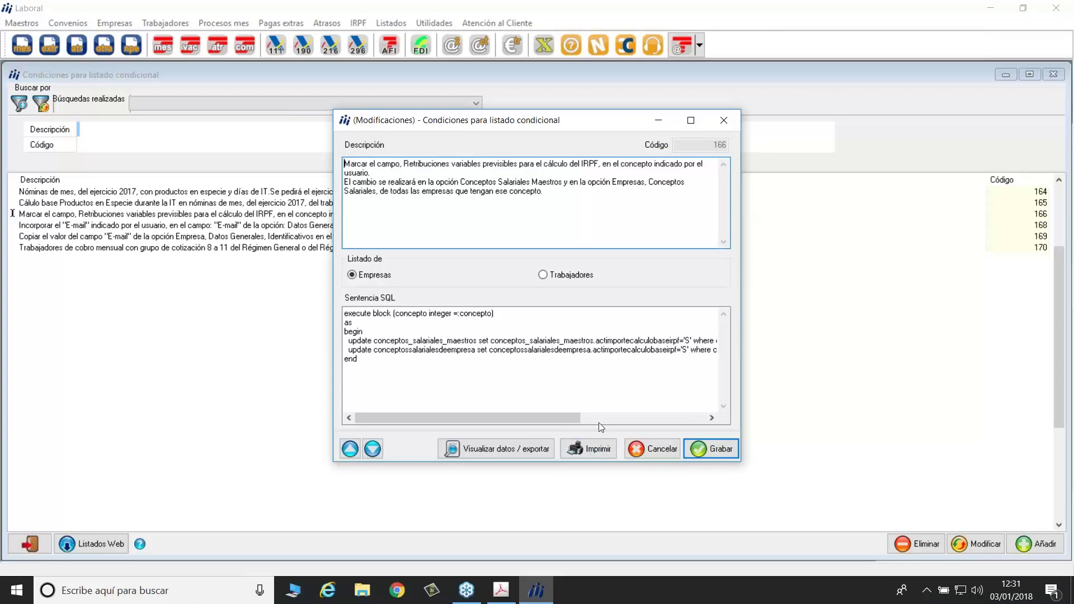
click(595, 450)
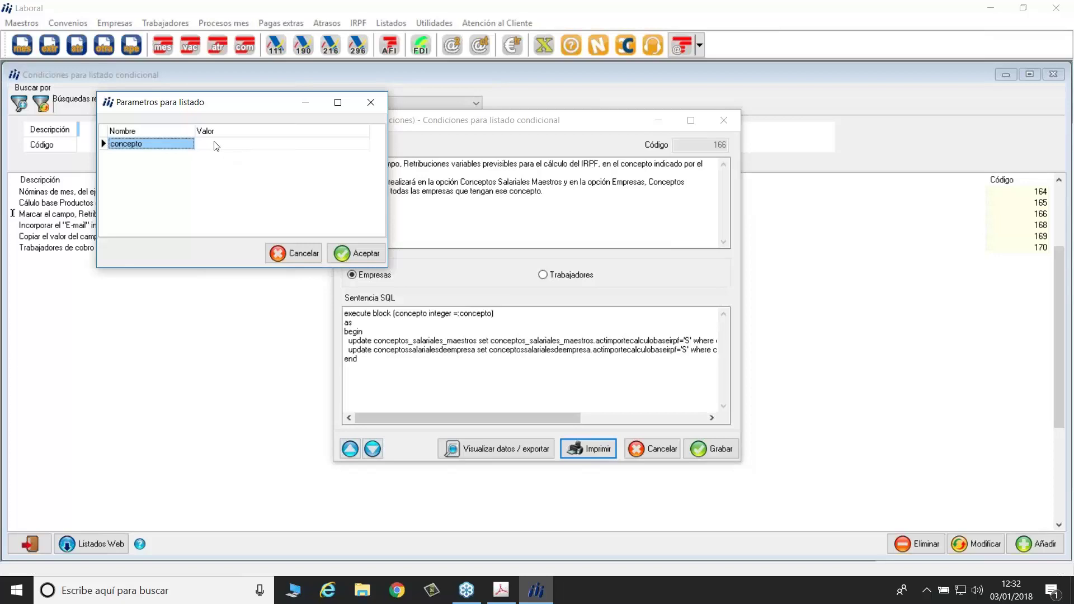
click(370, 101)
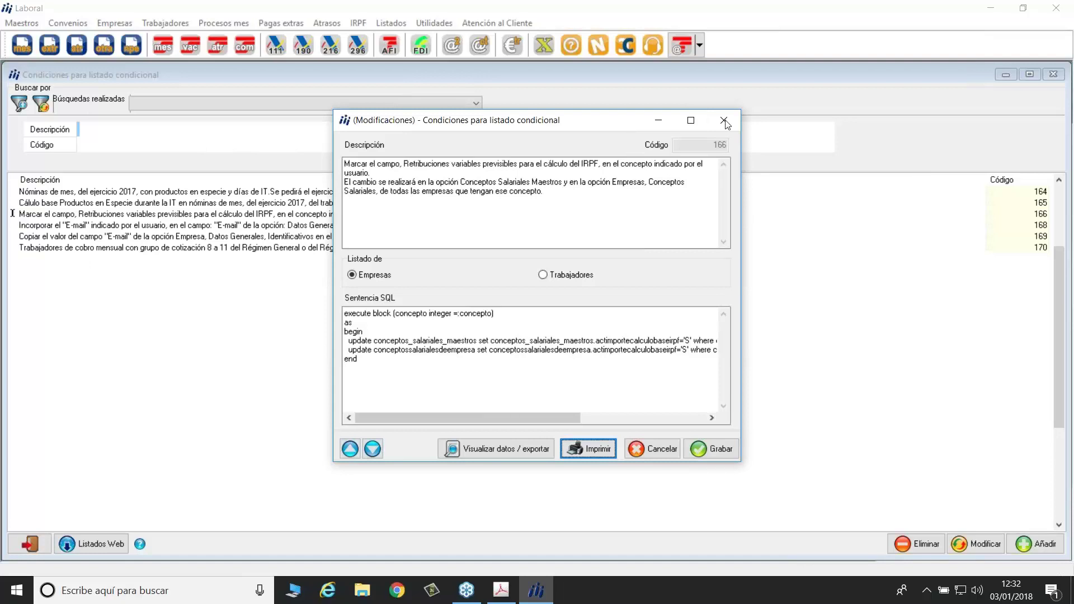
click(725, 121)
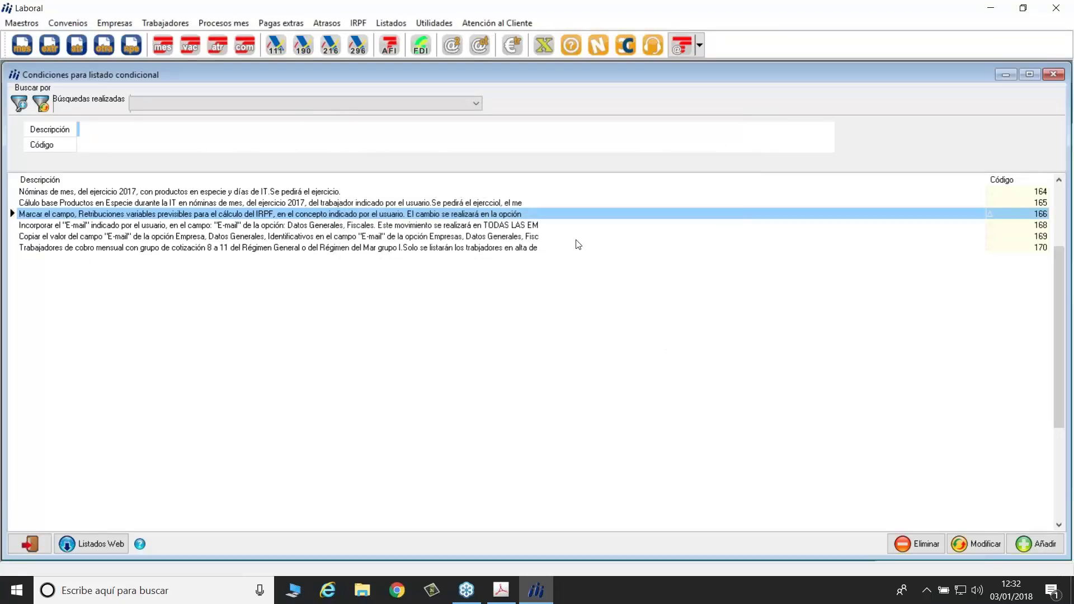
Switch to Novedades.pdf in Adobe Acrobat and highlight the Cálculo del IRPF topic.
click(501, 590)
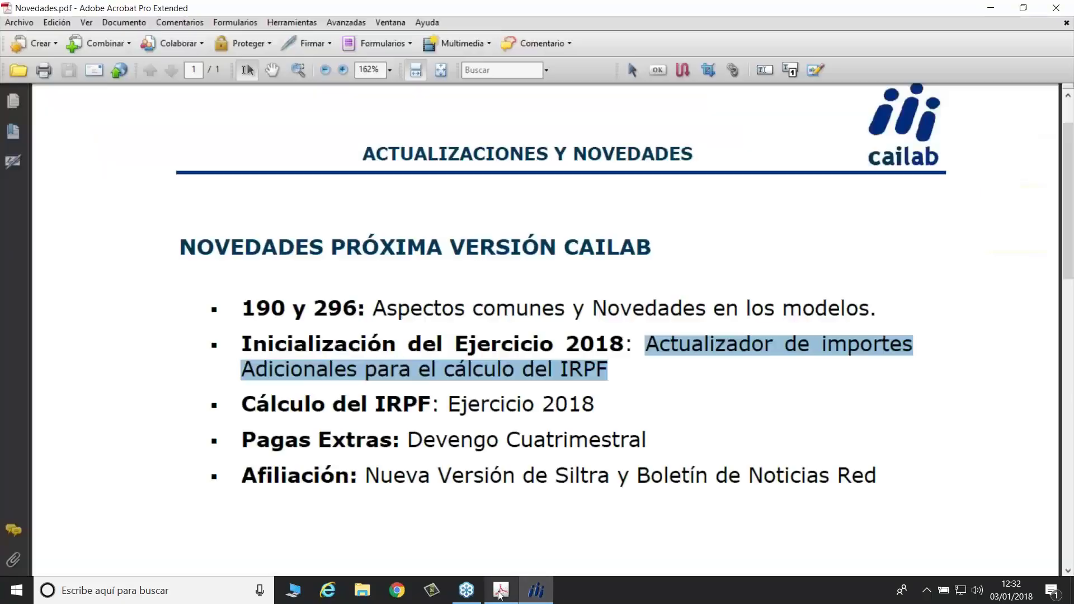
click(326, 408)
drag(240, 404, 403, 418)
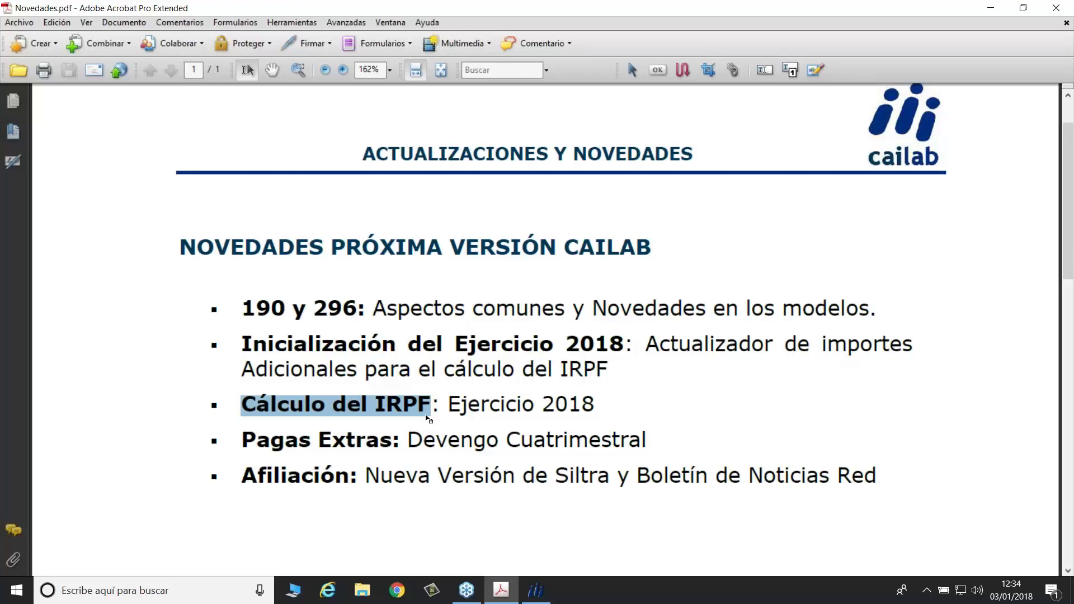
Switch back to Laboral, close the conditional listings, and list the workers of company 1.
click(535, 590)
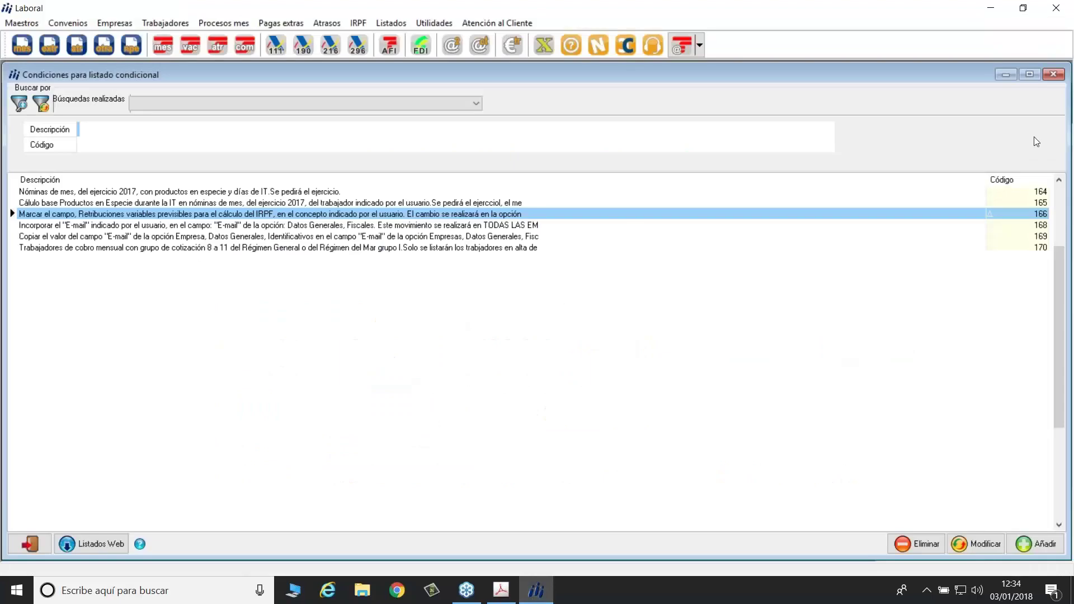
click(1054, 74)
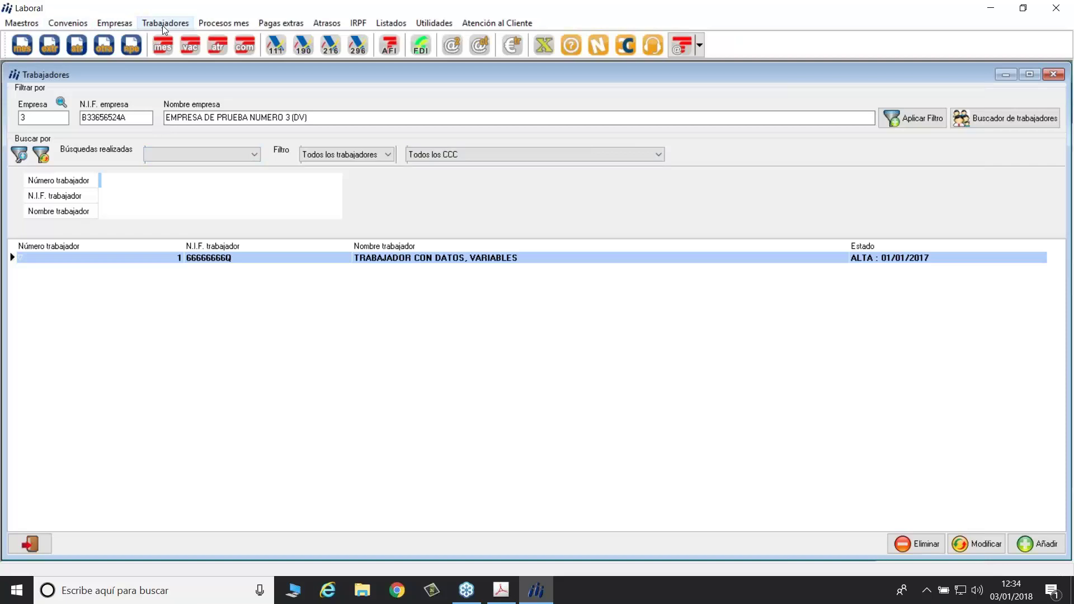
click(50, 117)
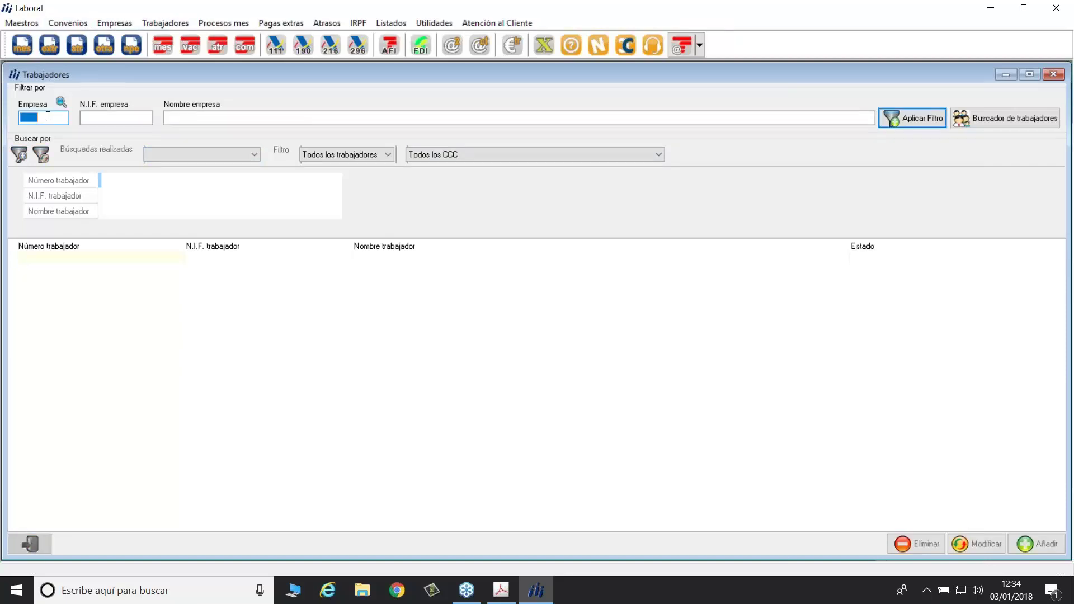
text(1)
key(Return)
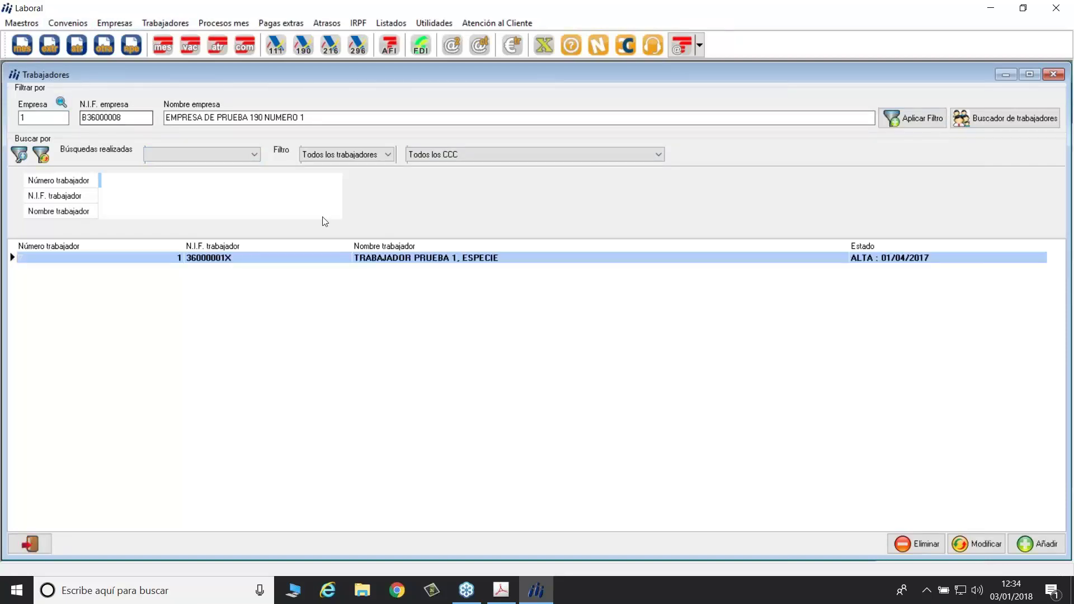
Open company 1's only worker and check the descendant's adoption year in the personal data.
double_click(402, 259)
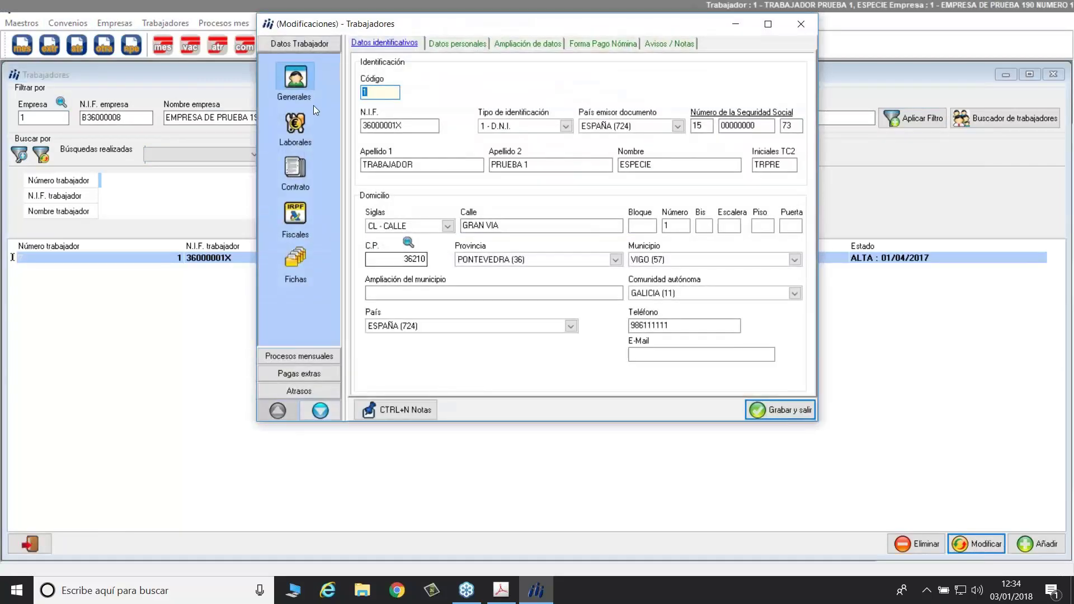
click(457, 44)
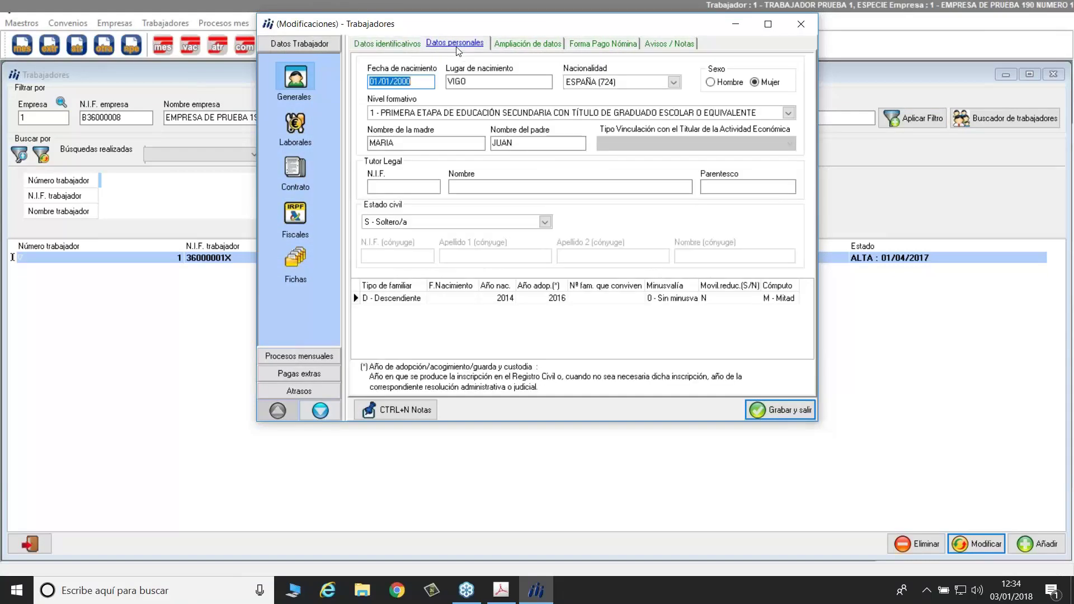
click(553, 300)
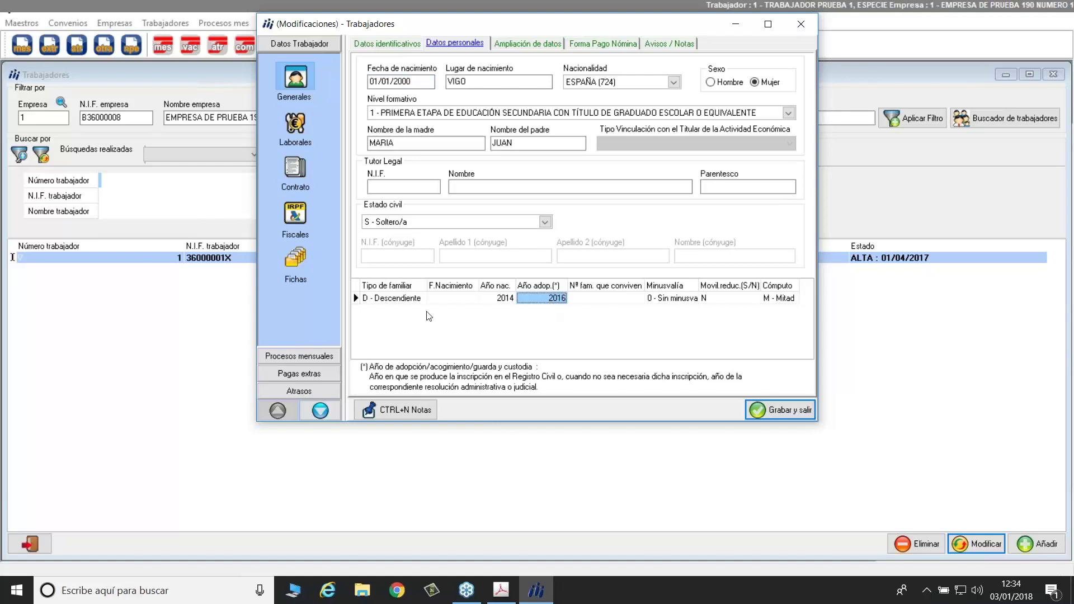
Calculate the worker's IRPF regularization for Enero 2018 with the descendant age check, review the incidents, discard it, and close the record.
click(283, 208)
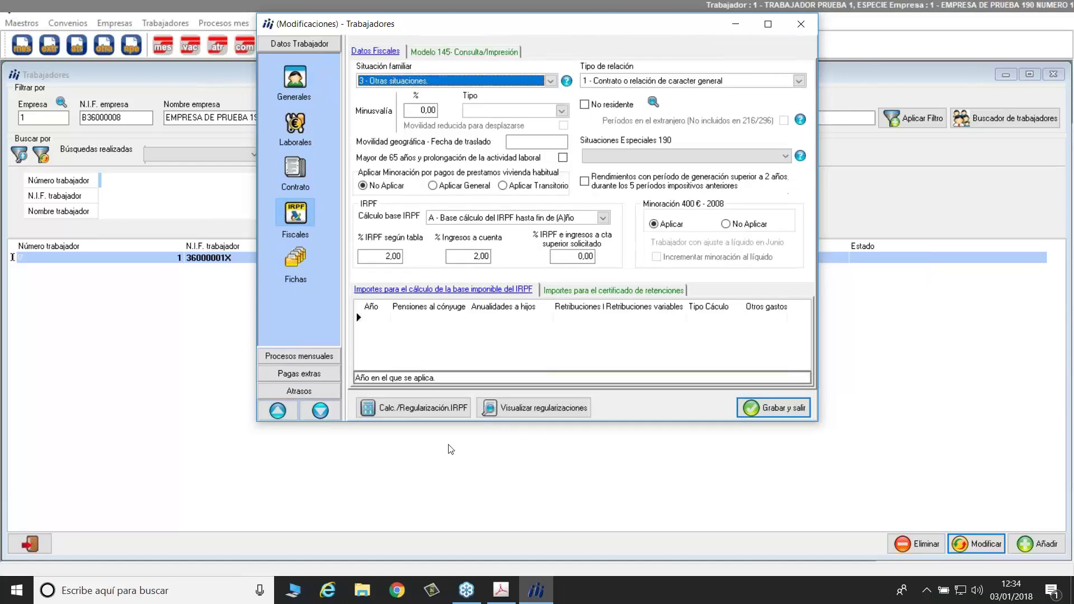
click(437, 408)
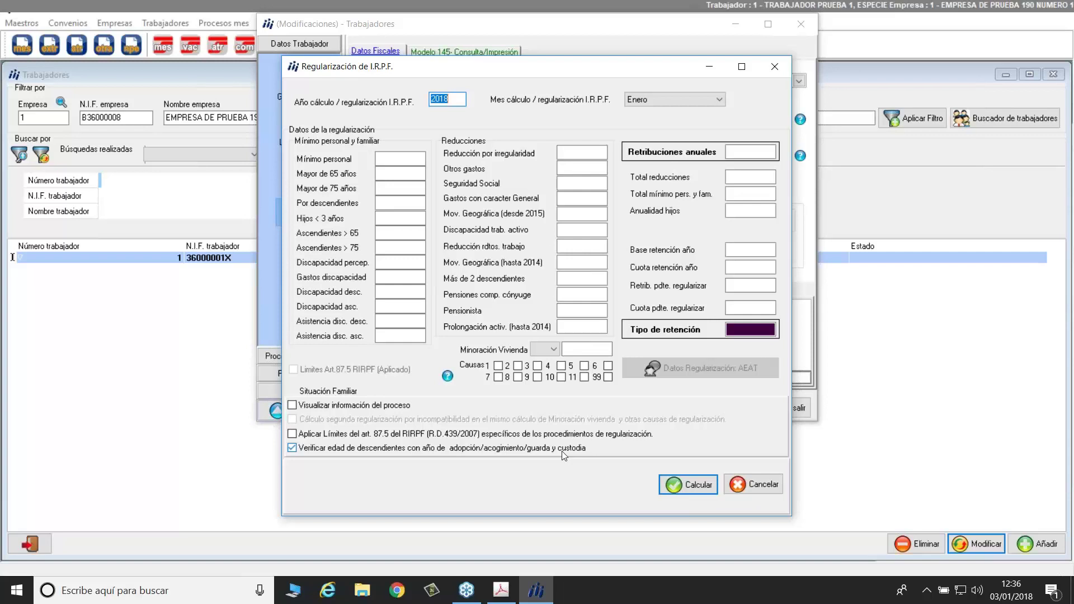
click(699, 488)
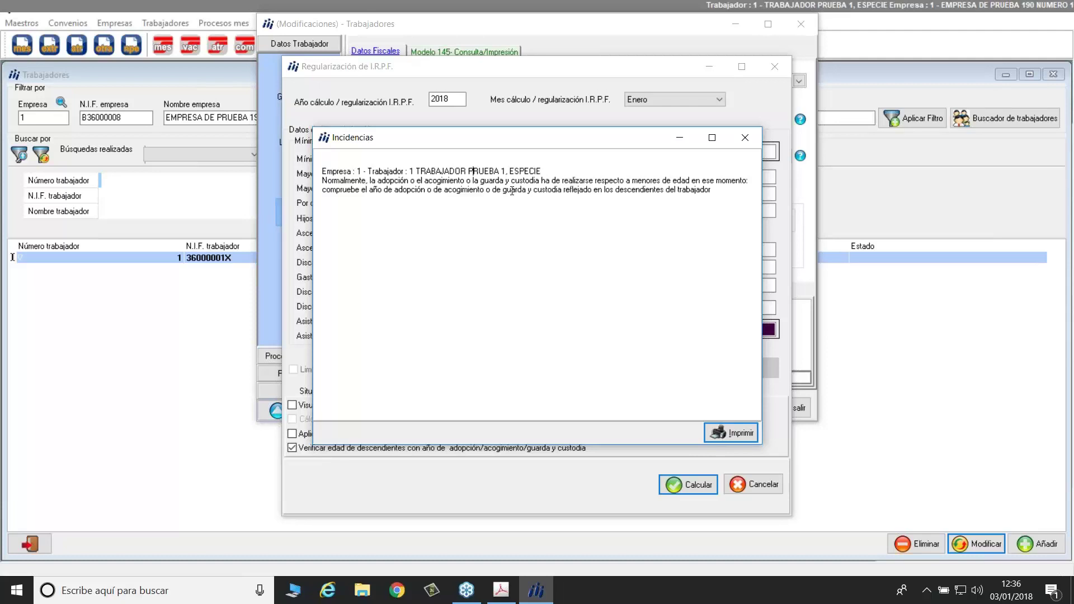
click(746, 137)
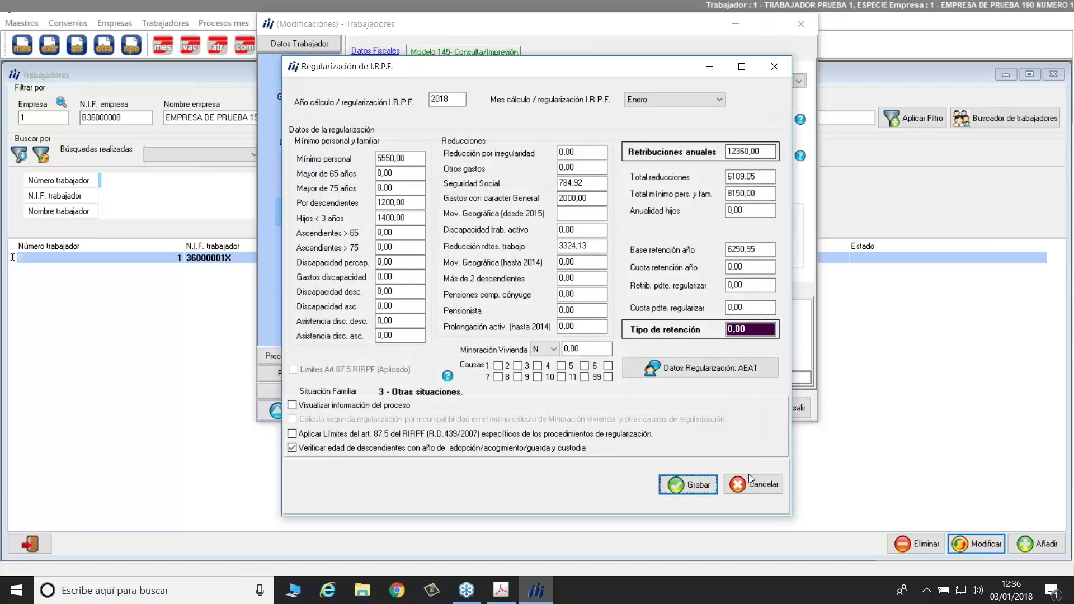
click(759, 484)
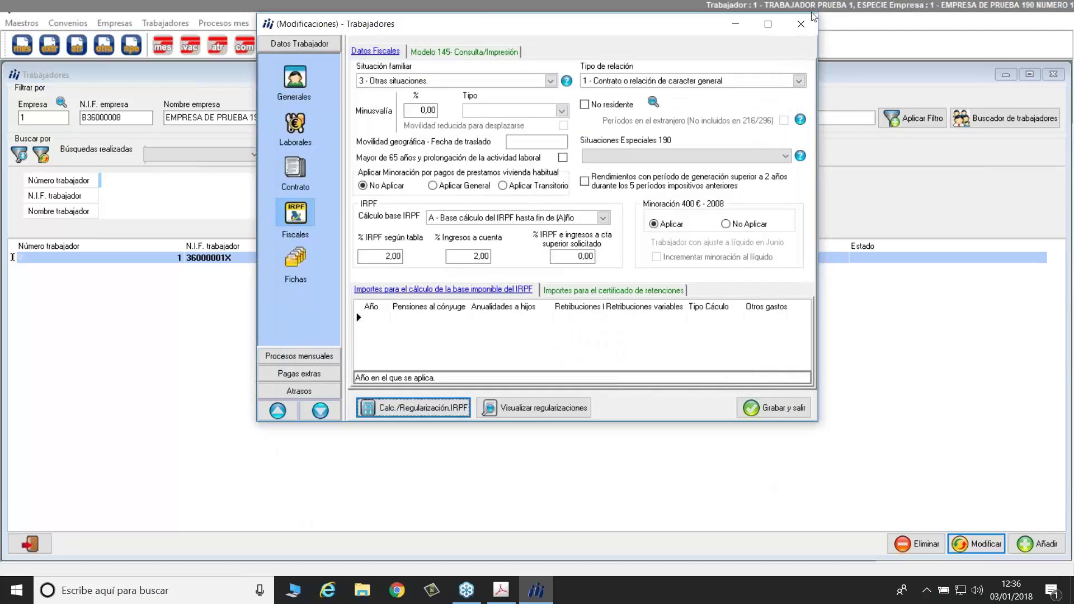
click(801, 23)
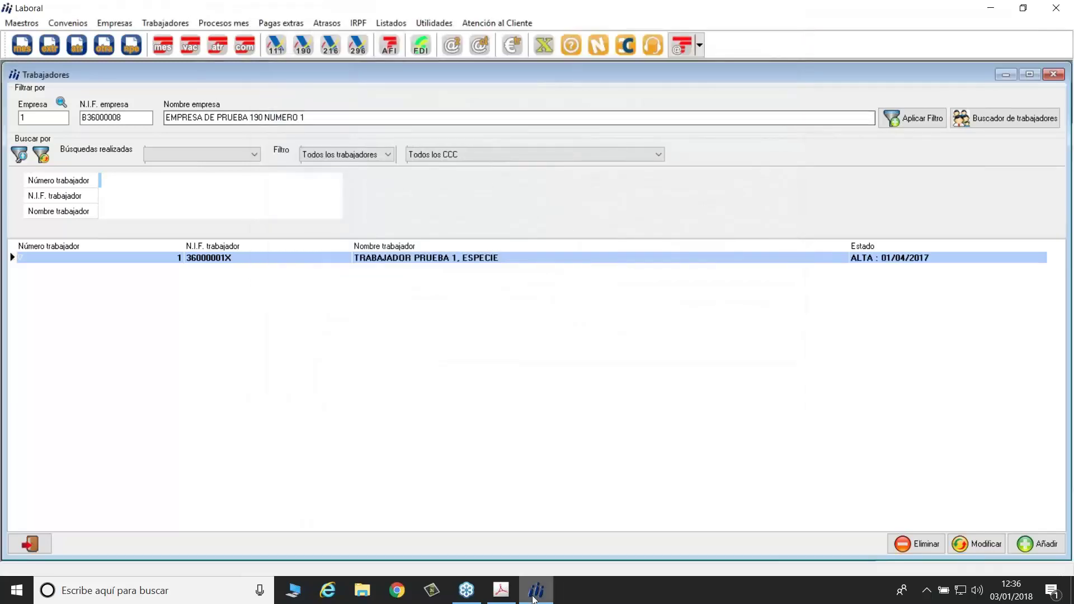
Switch to Novedades.pdf and highlight the Cálculo del IRPF topic, followed by the Pagas Extras topic.
click(507, 591)
click(537, 404)
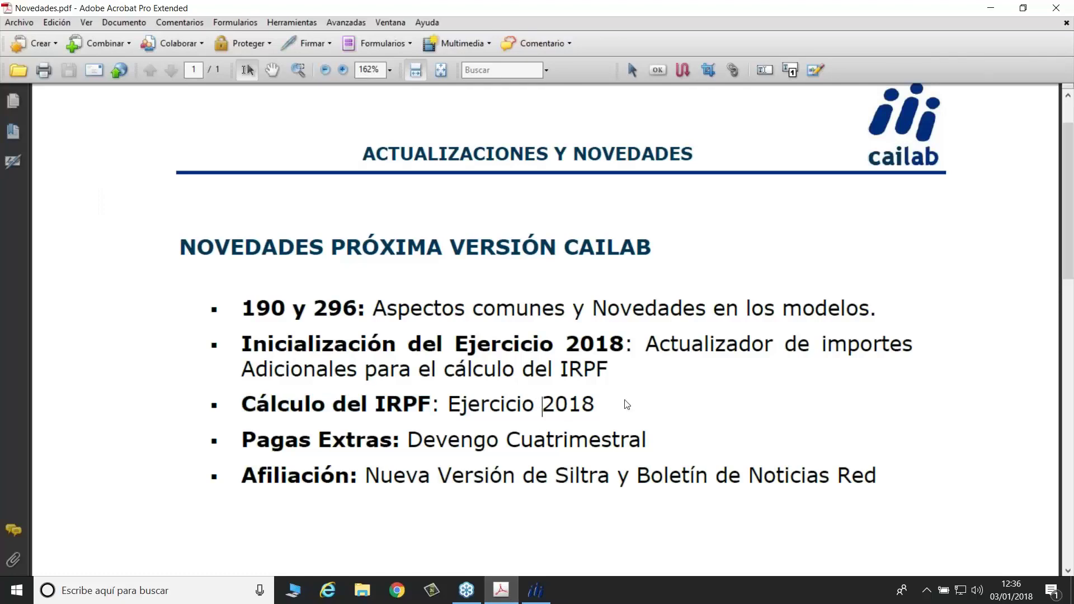
drag(248, 402, 426, 414)
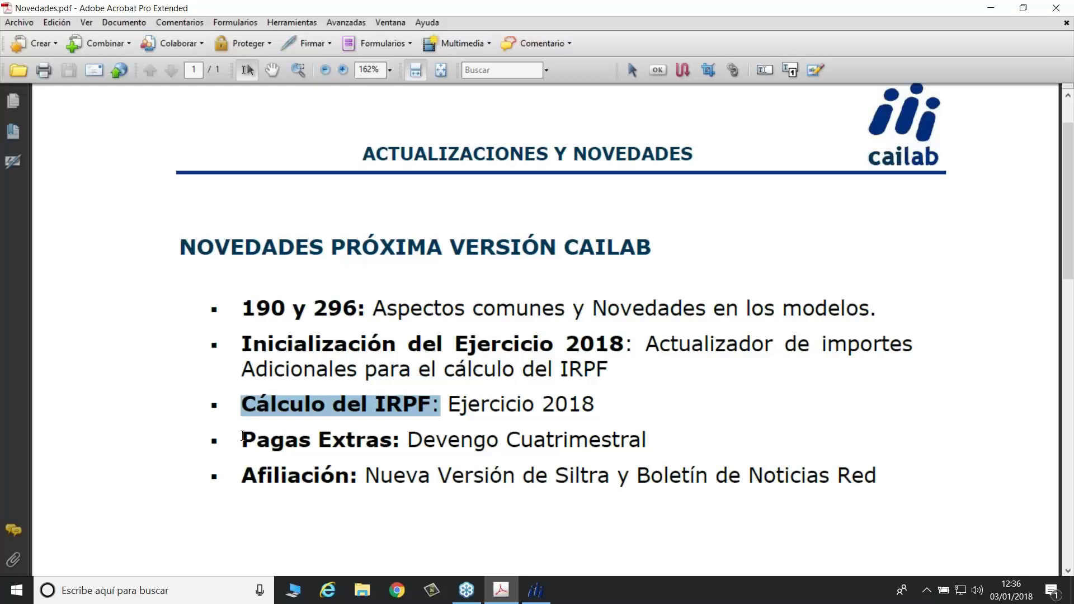
drag(242, 442, 367, 446)
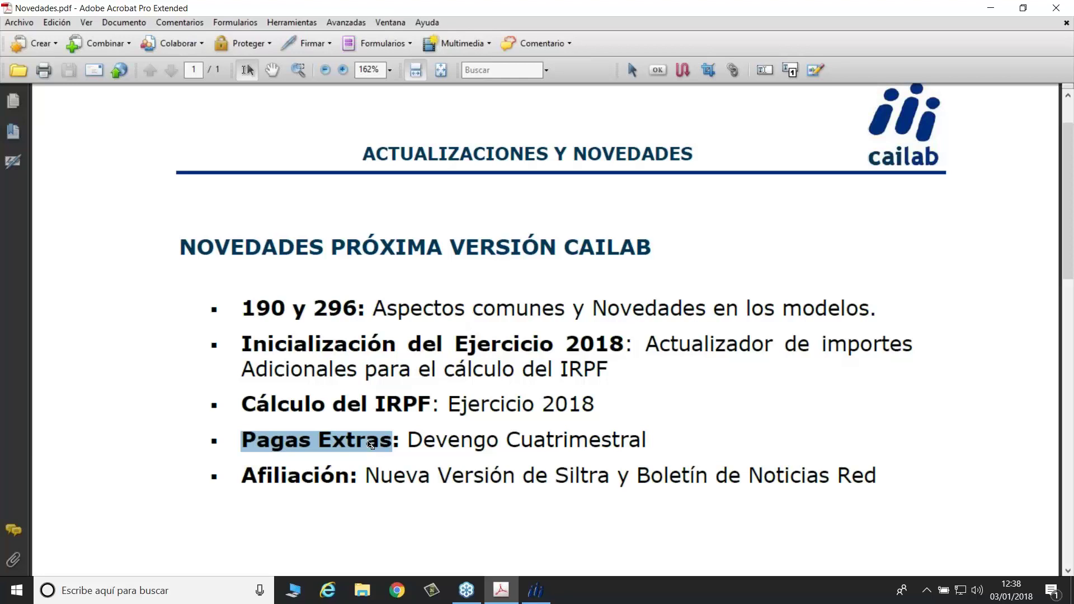
Switch back to Laboral, list the workers of company 3, and open its only worker's record.
click(536, 591)
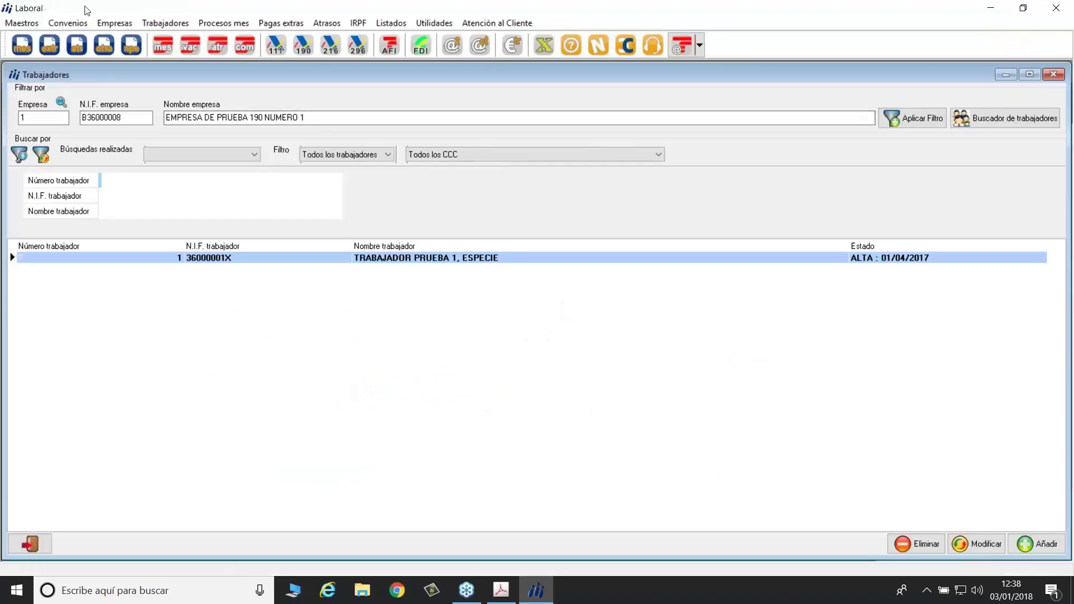
click(176, 25)
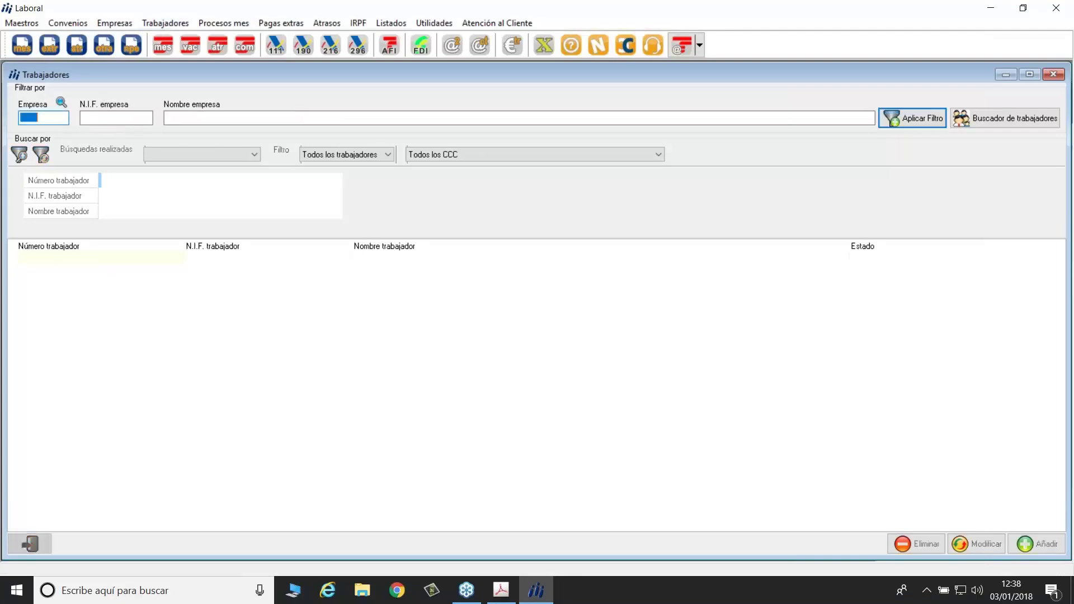
text(3)
key(Return)
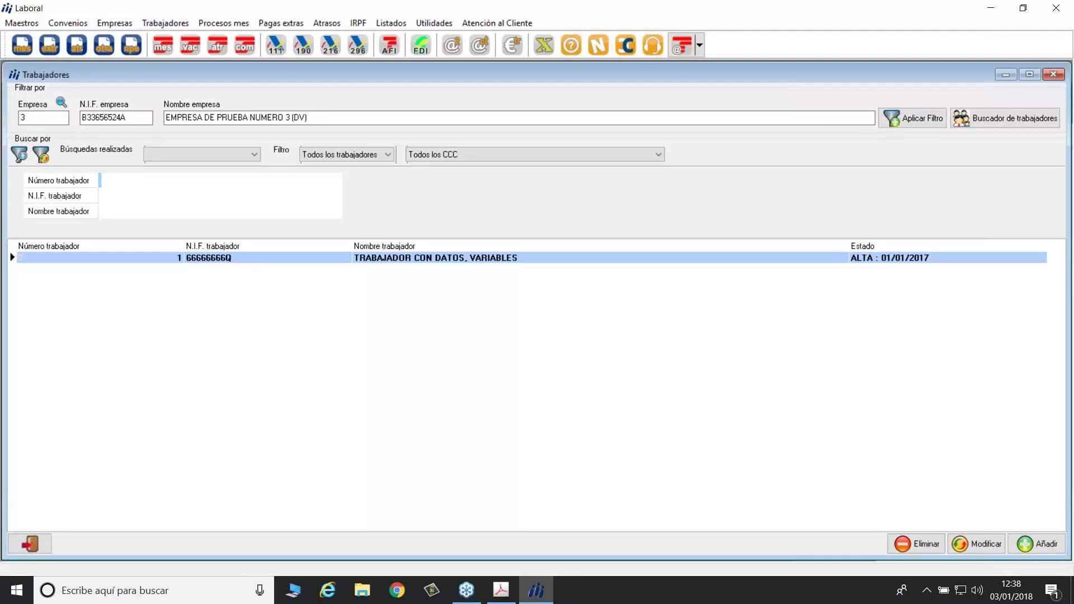
double_click(431, 260)
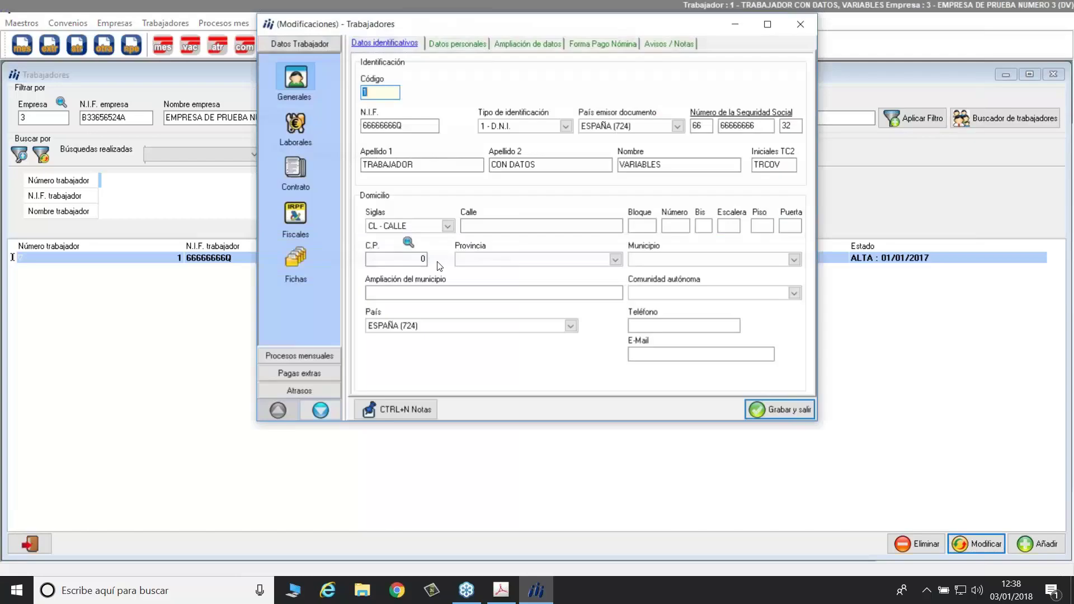
Open the worker's extra-pay payroll calculation and select Abril 2018 as the period.
click(320, 373)
click(294, 124)
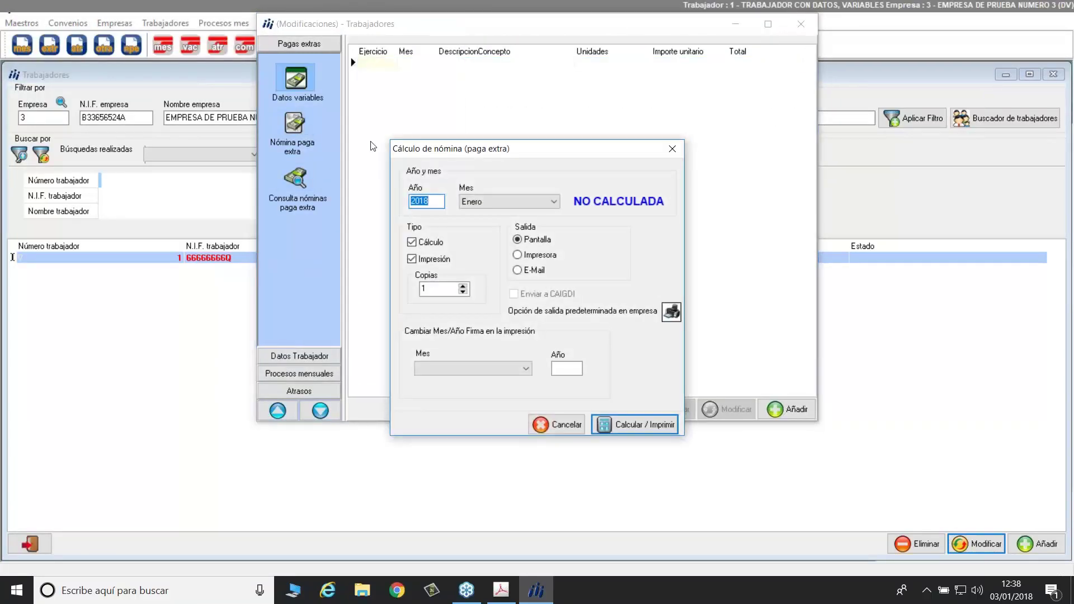
click(488, 203)
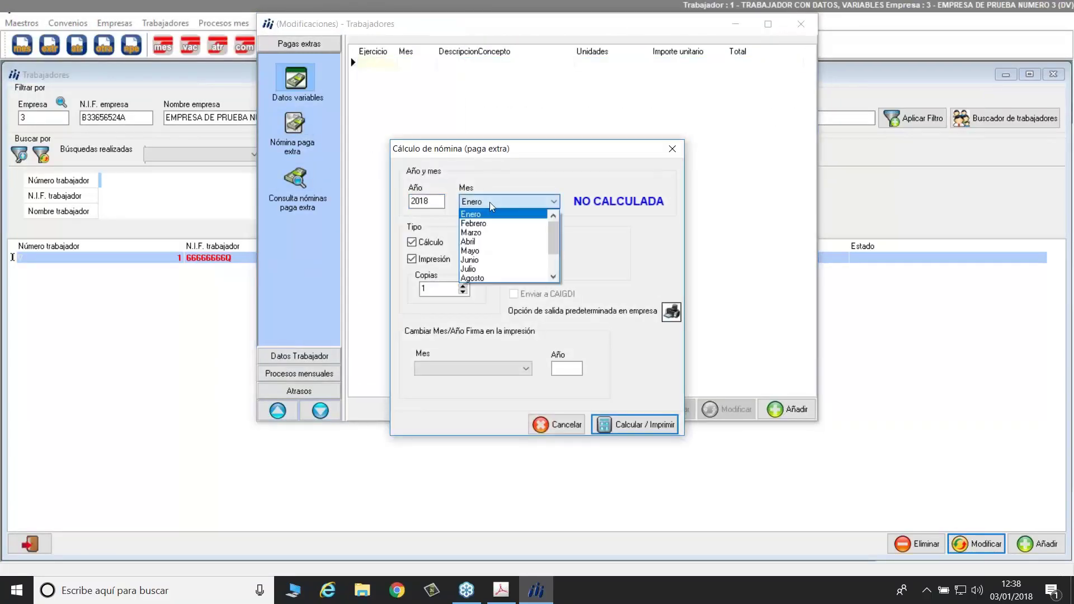
click(490, 242)
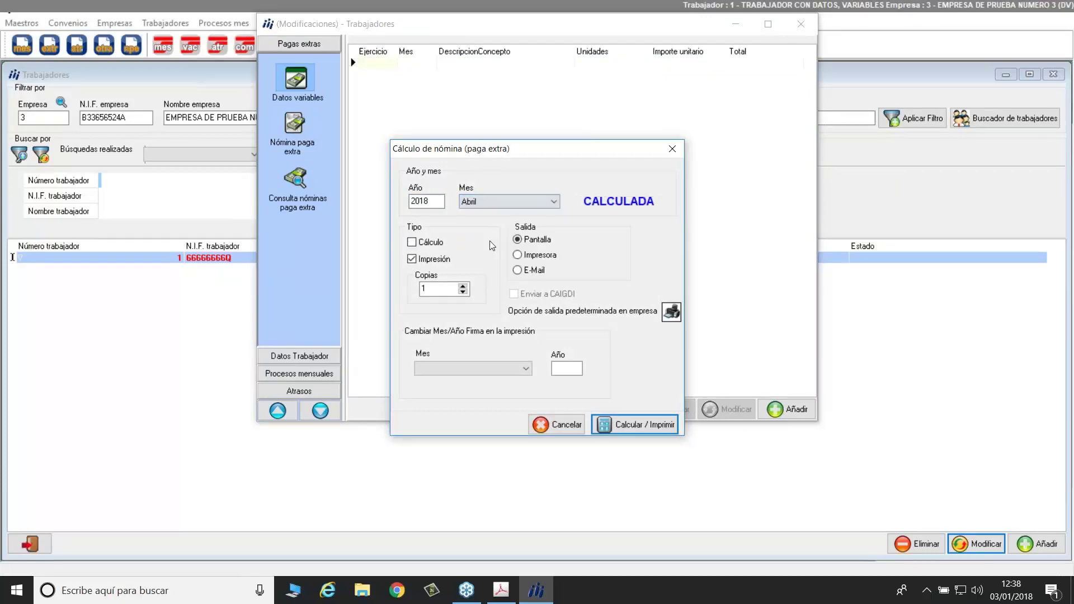
Choose Impresora as the payslip output and set the printed signature date to Marzo 2018.
click(590, 256)
click(526, 370)
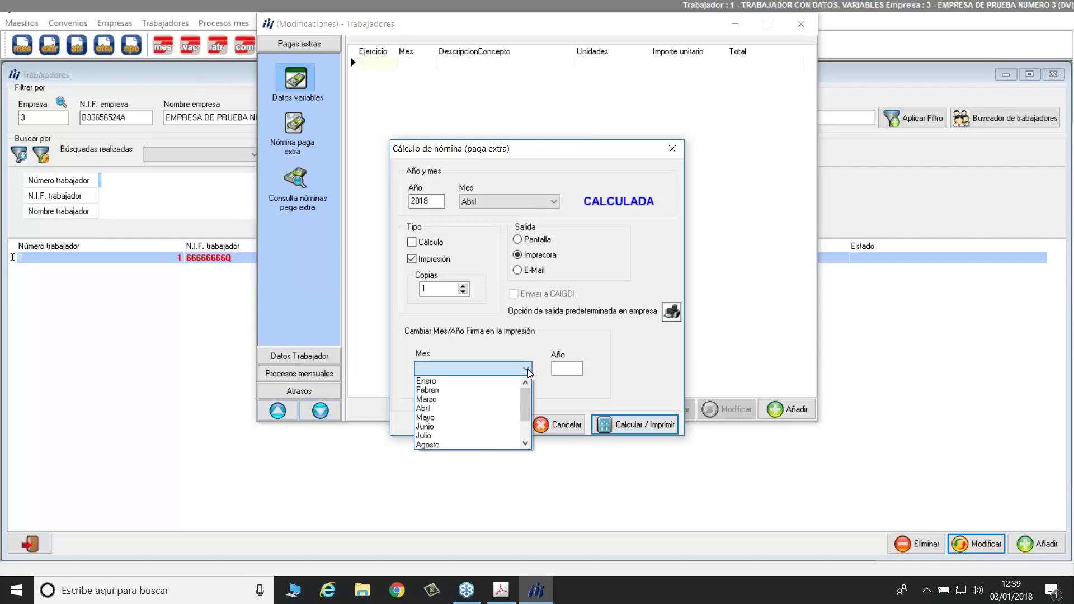
click(426, 399)
click(556, 370)
text(201)
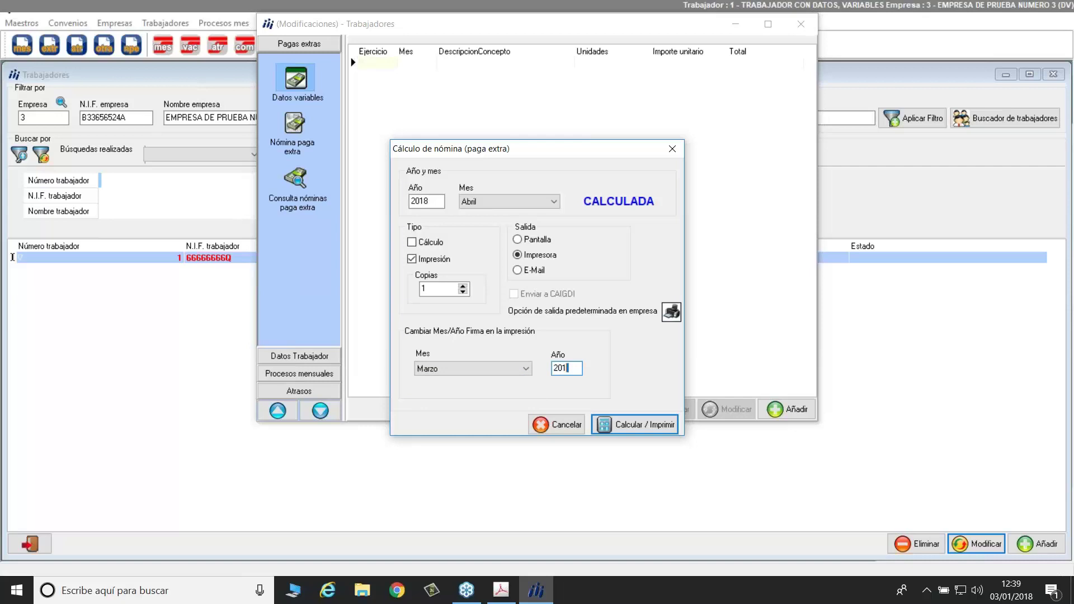
text(8)
Start the payslip printout and cancel it, then preview the payslip on screen down to the signature date and close the preview.
click(637, 424)
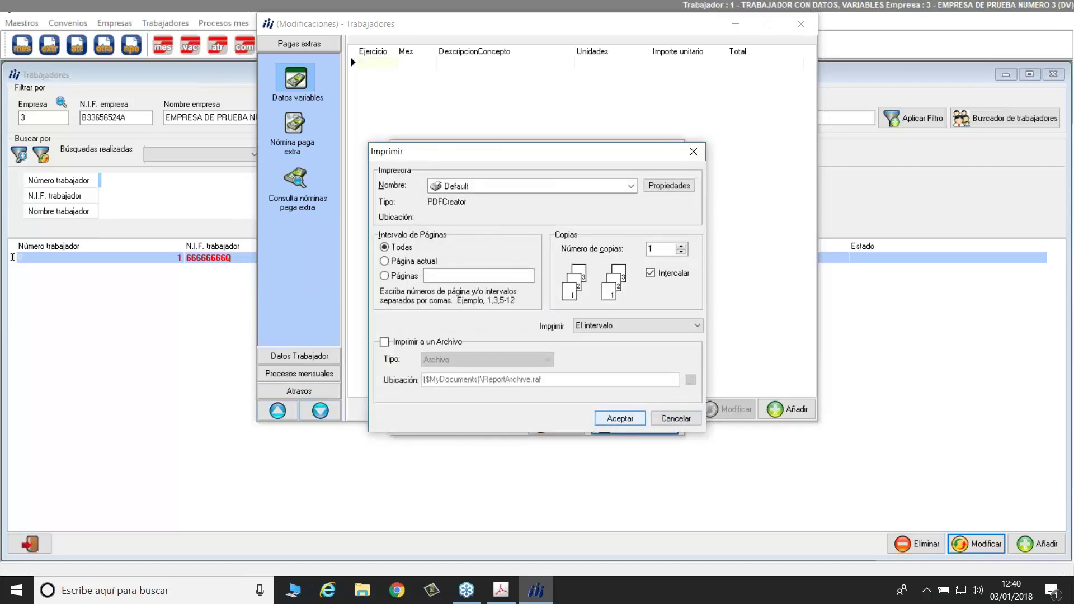
click(678, 419)
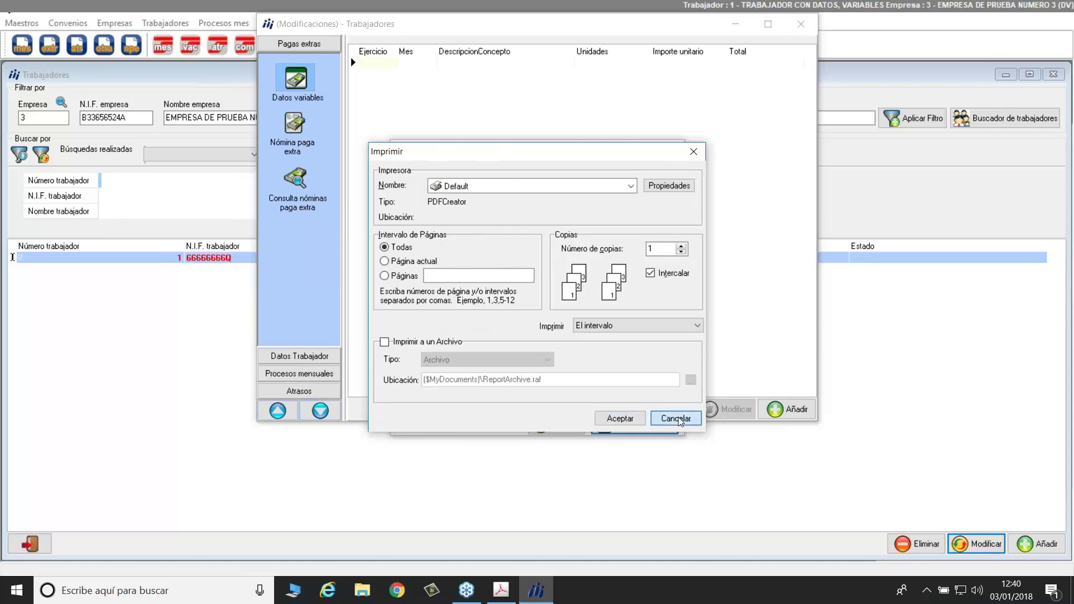
click(518, 240)
click(636, 426)
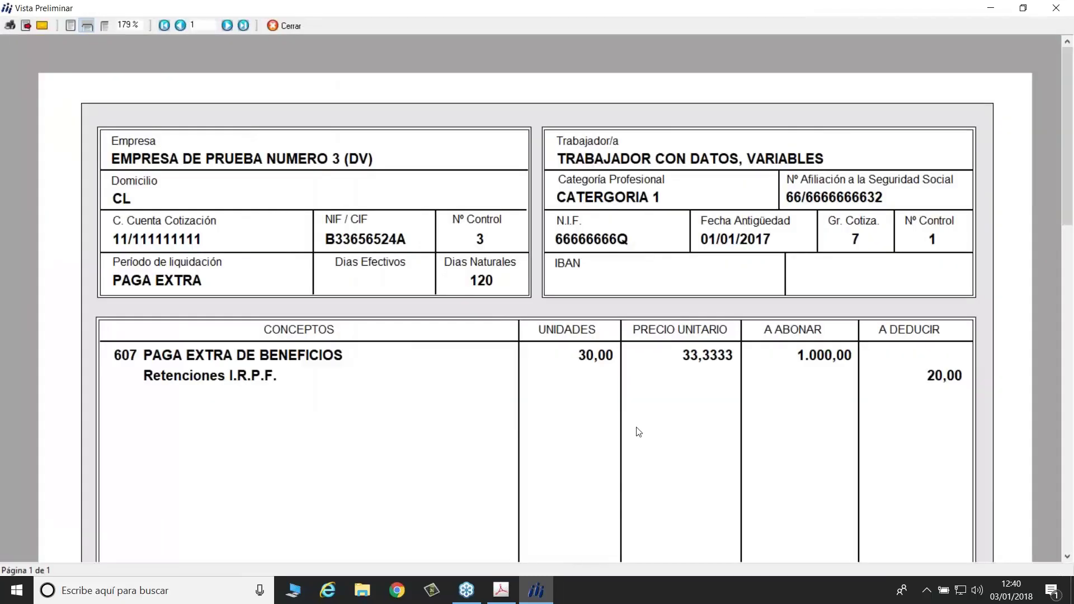
scroll(638, 432, down, 5)
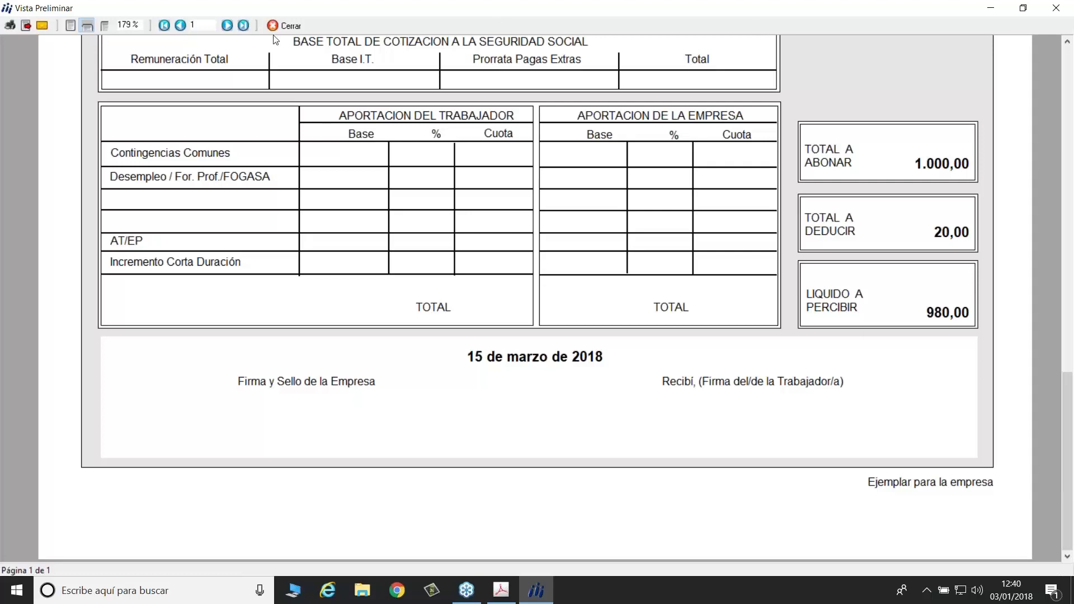
click(285, 26)
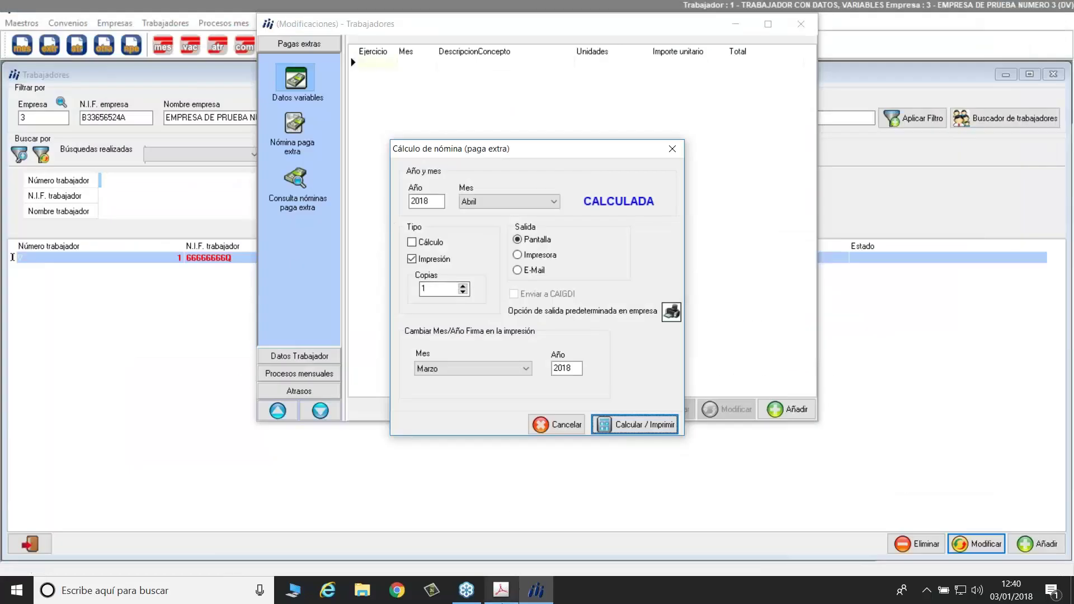
Switch to Novedades.pdf and highlight the Afiliación topic.
click(501, 590)
scroll(404, 402, down, 1)
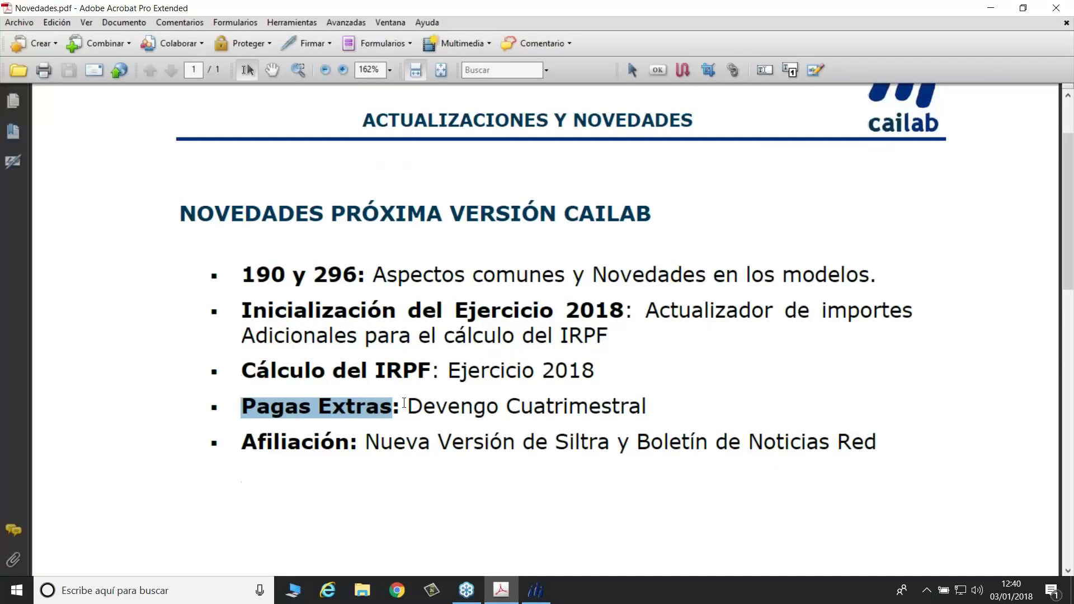
click(330, 439)
click(241, 443)
drag(243, 442, 351, 440)
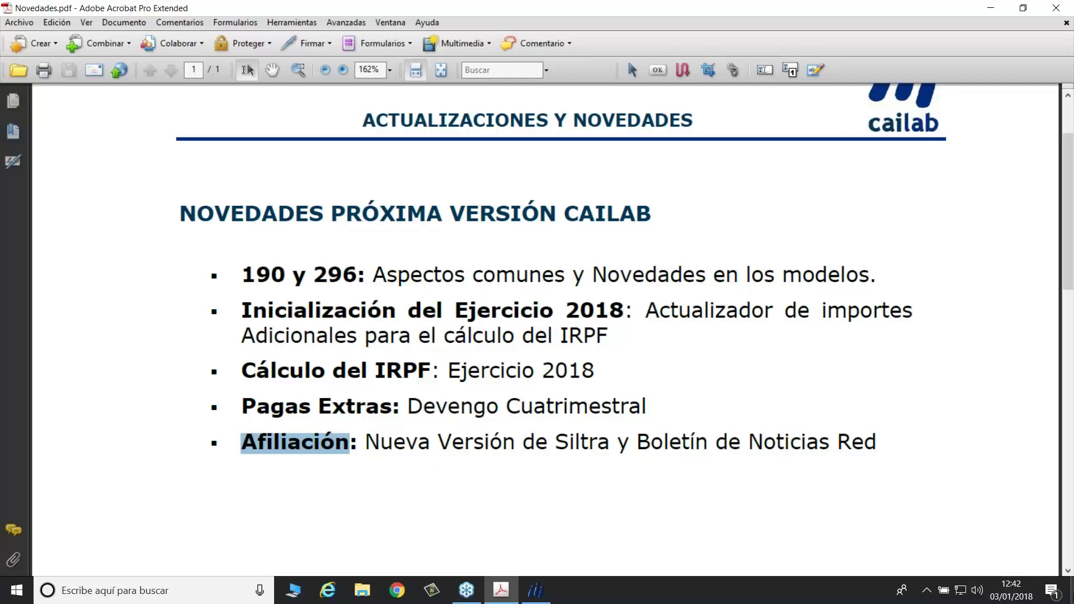
Open the Boletin Noticias Red 27 dic y corrección día 29 PDF from the desktop and go to the highlighted Afiliación section on page 5.
click(1073, 591)
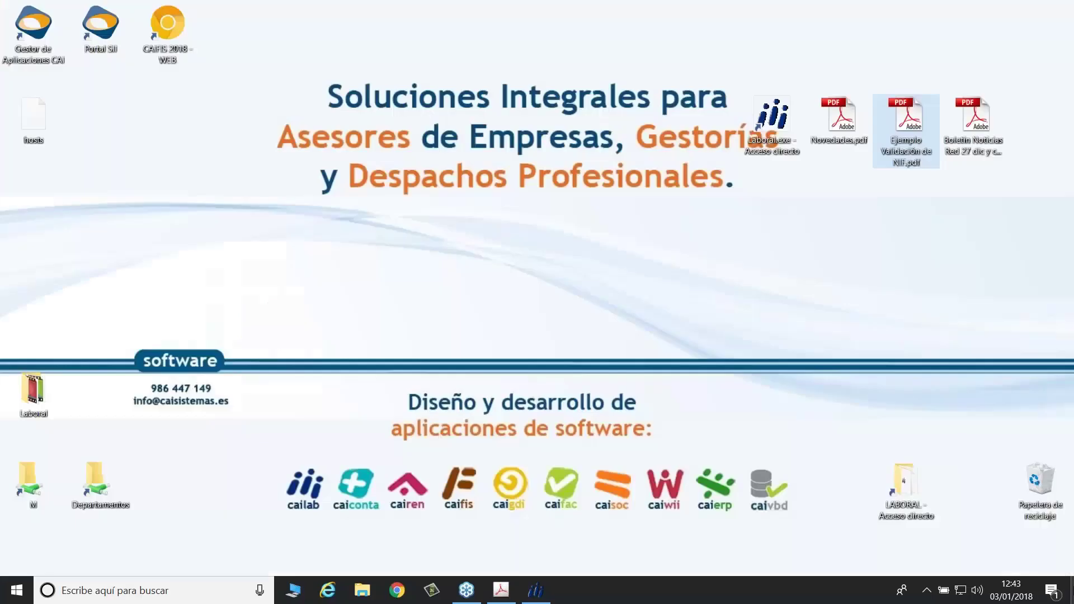
click(903, 241)
double_click(974, 121)
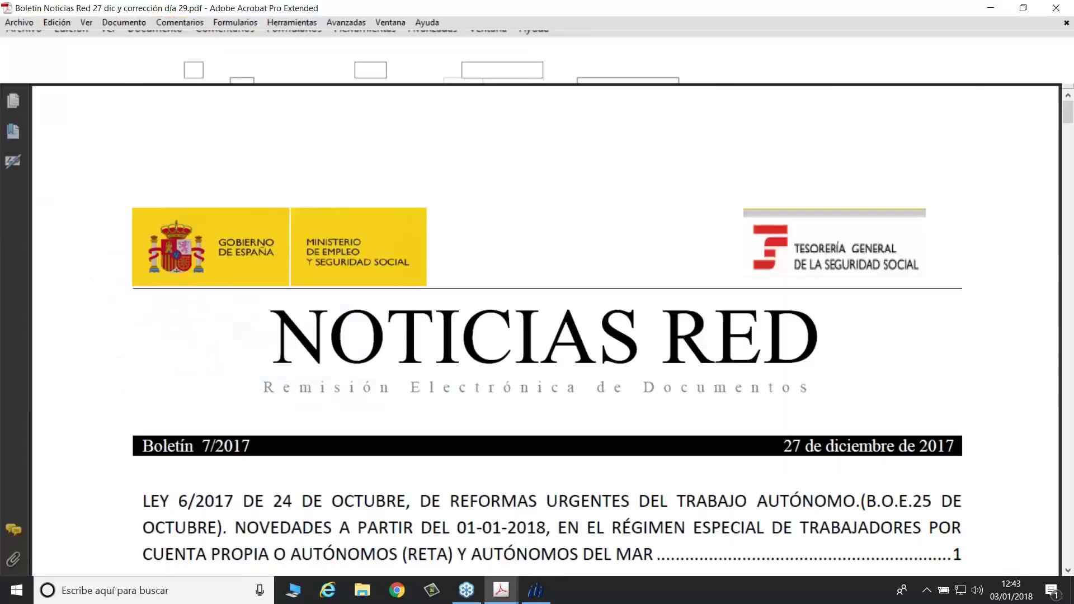
scroll(666, 251, down, 4)
scroll(546, 330, down, 15)
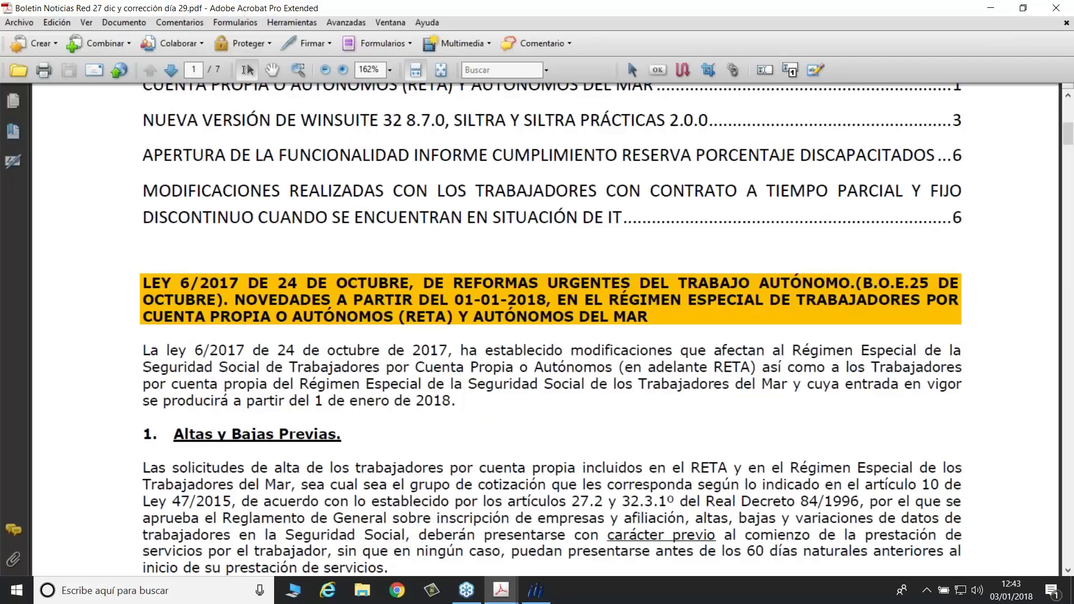
scroll(650, 255, down, 20)
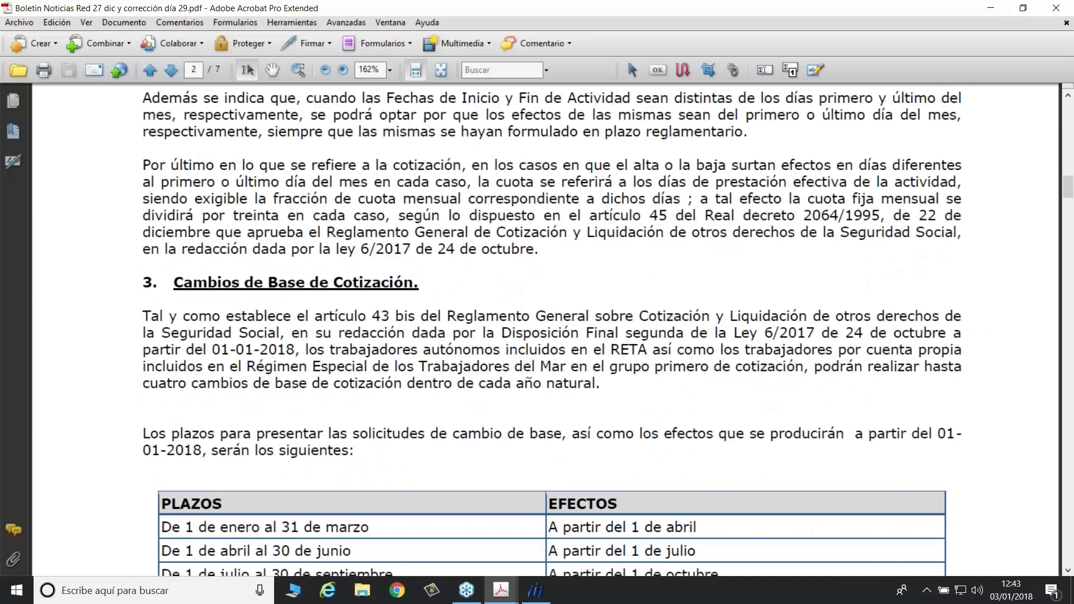
scroll(651, 255, down, 20)
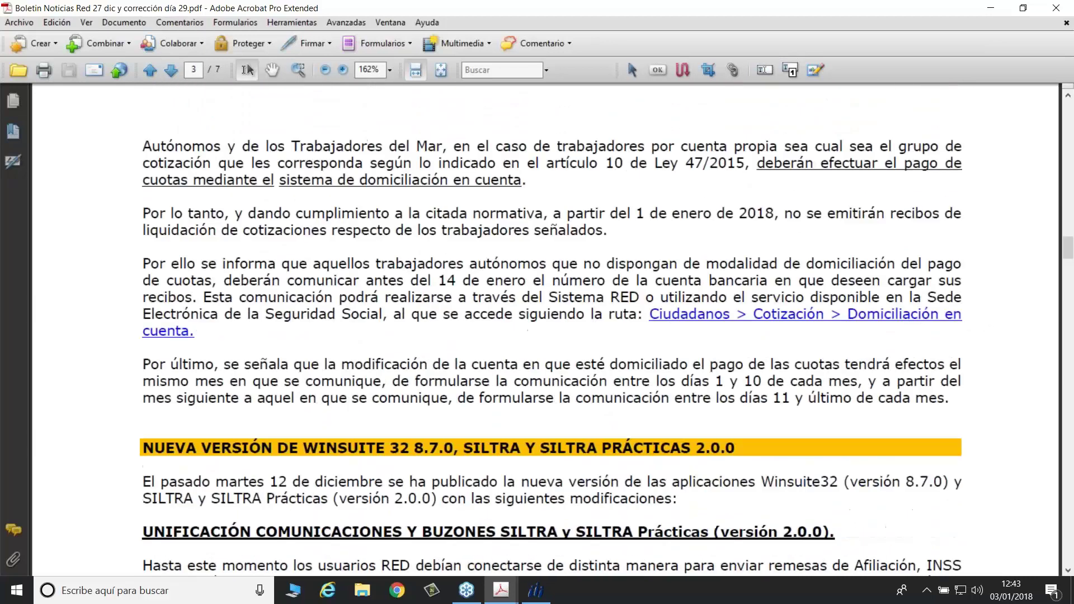
scroll(545, 330, down, 20)
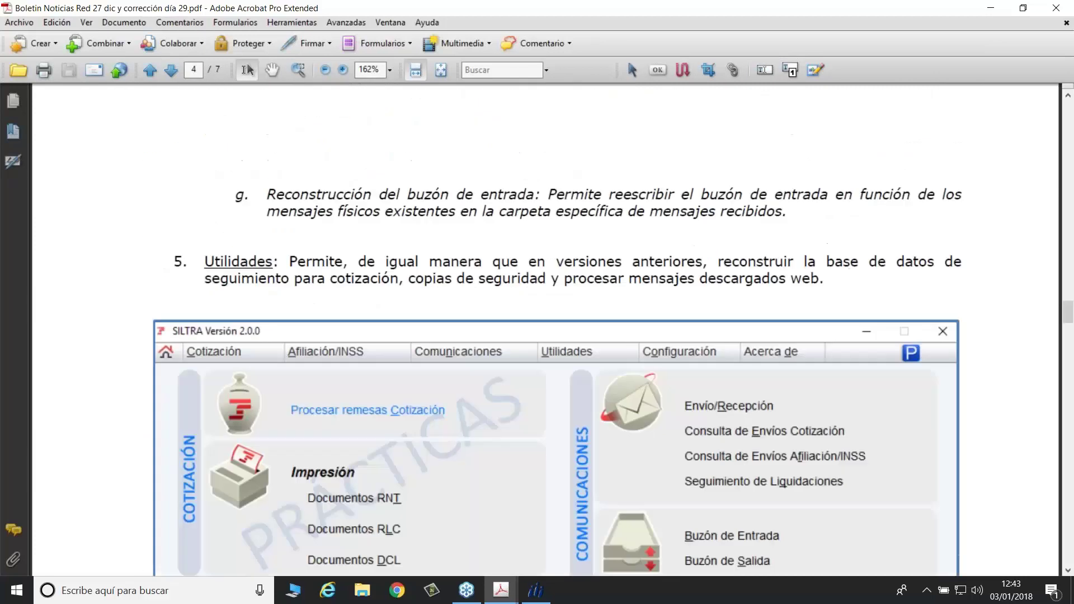
scroll(545, 330, down, 20)
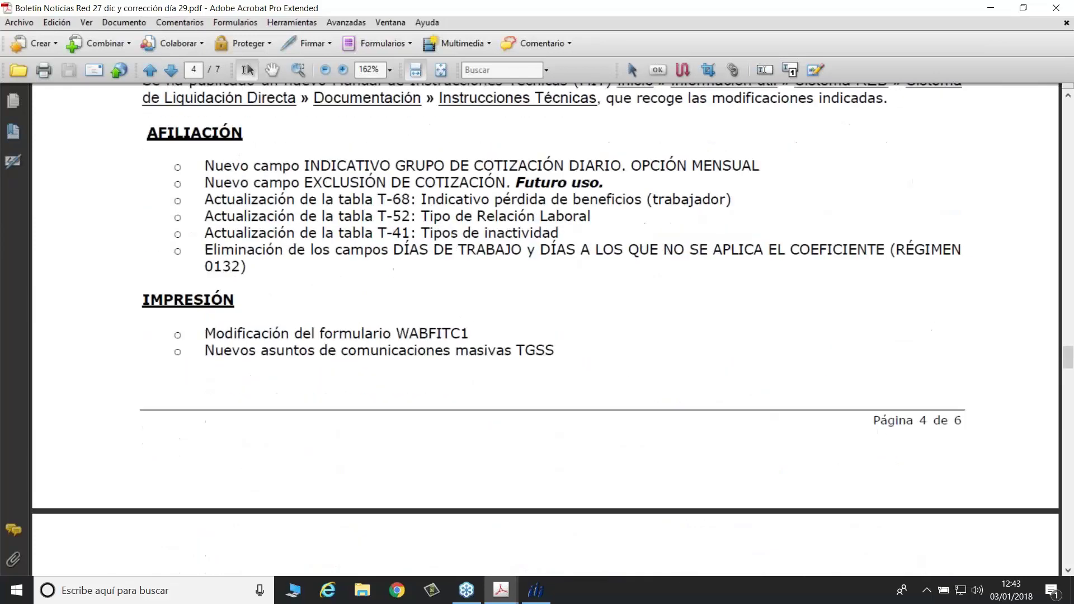
scroll(546, 330, down, 3)
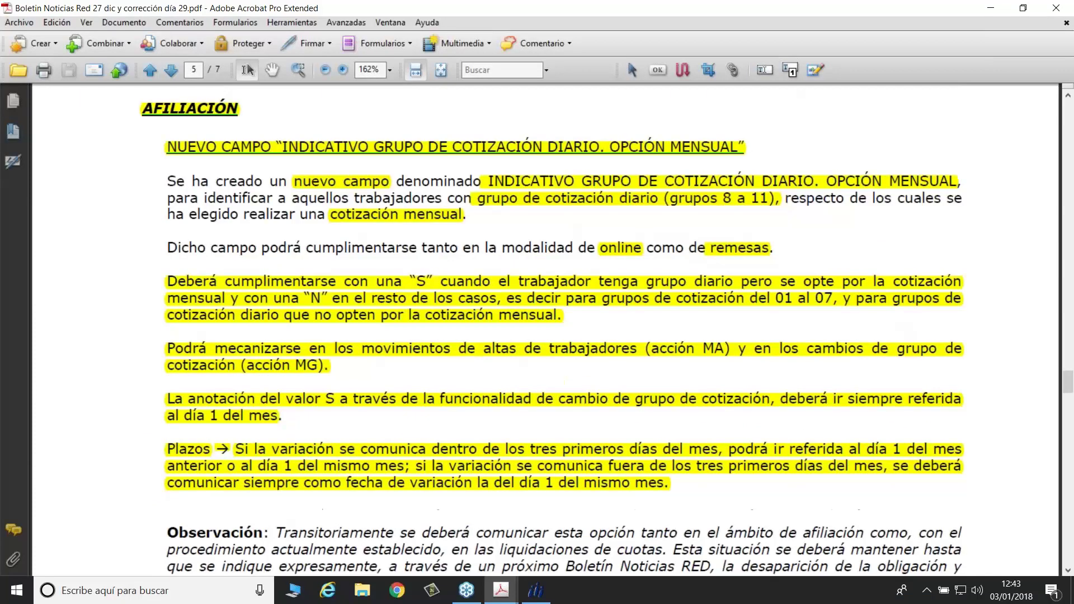
Read the bulletin's section on the new daily contribution group field with monthly option, including the deadlines and the observation.
scroll(645, 250, up, 3)
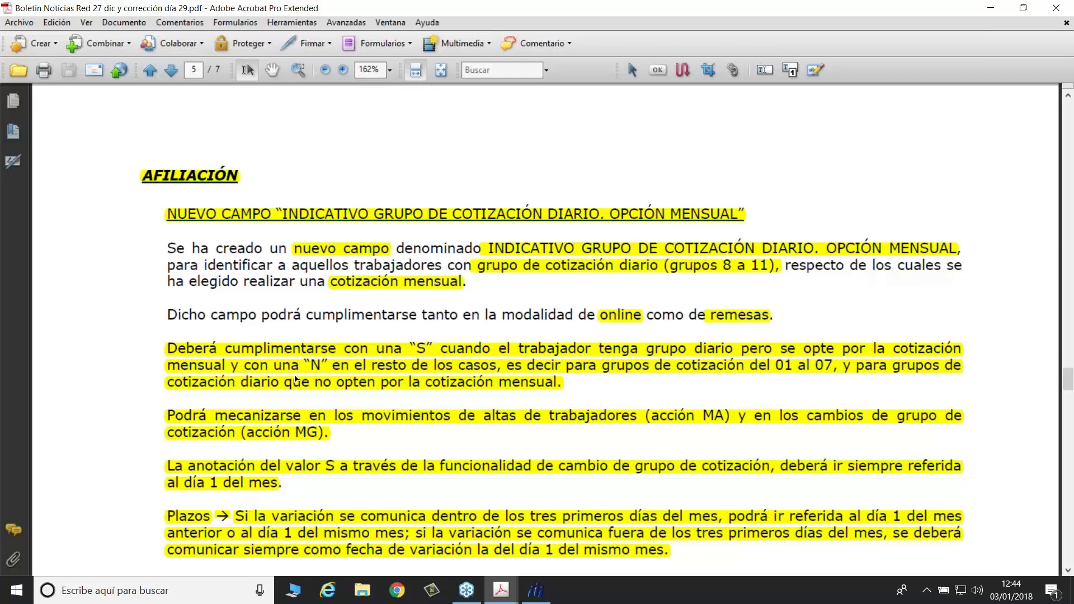
scroll(296, 379, down, 1)
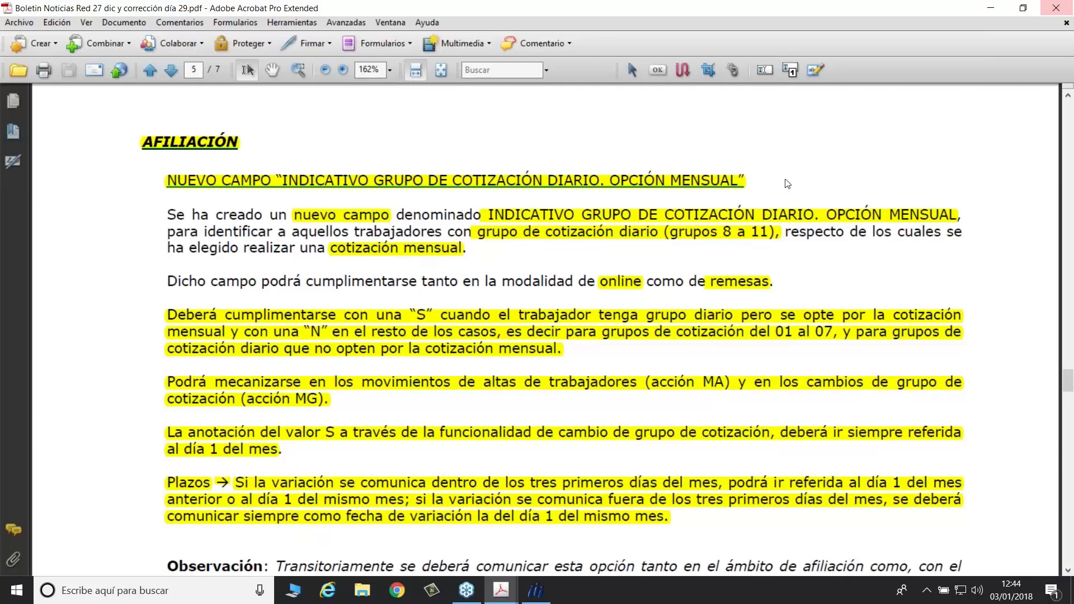
scroll(364, 546, down, 3)
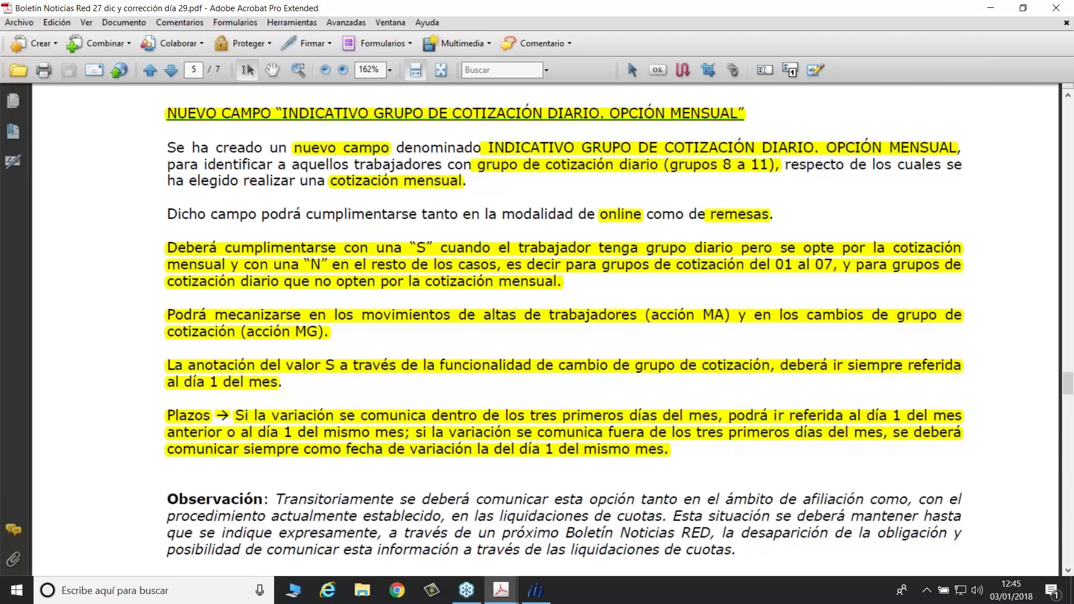
scroll(374, 467, down, 5)
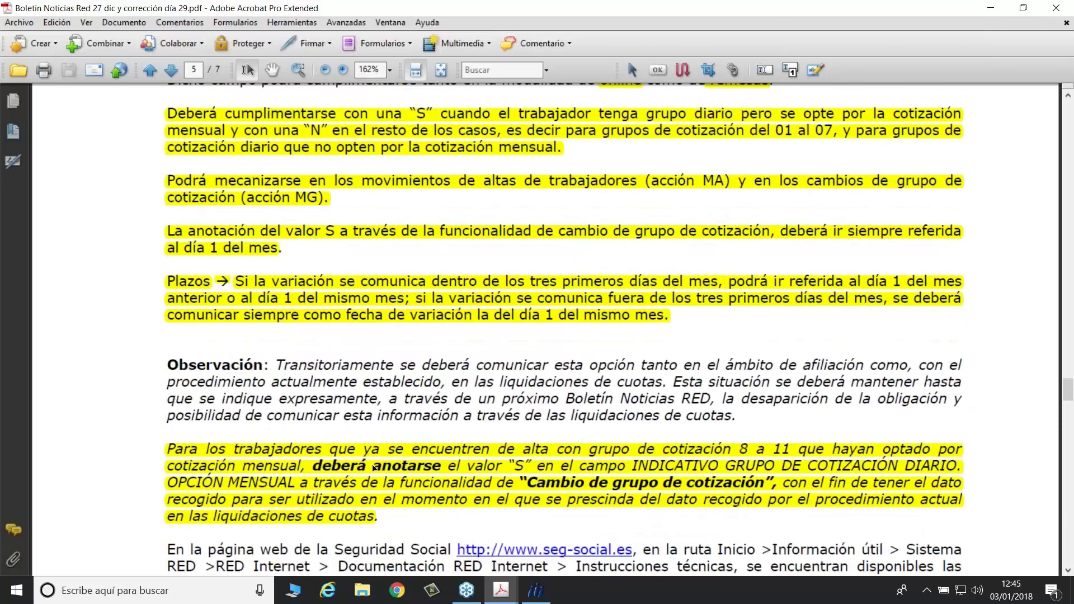
scroll(374, 468, down, 1)
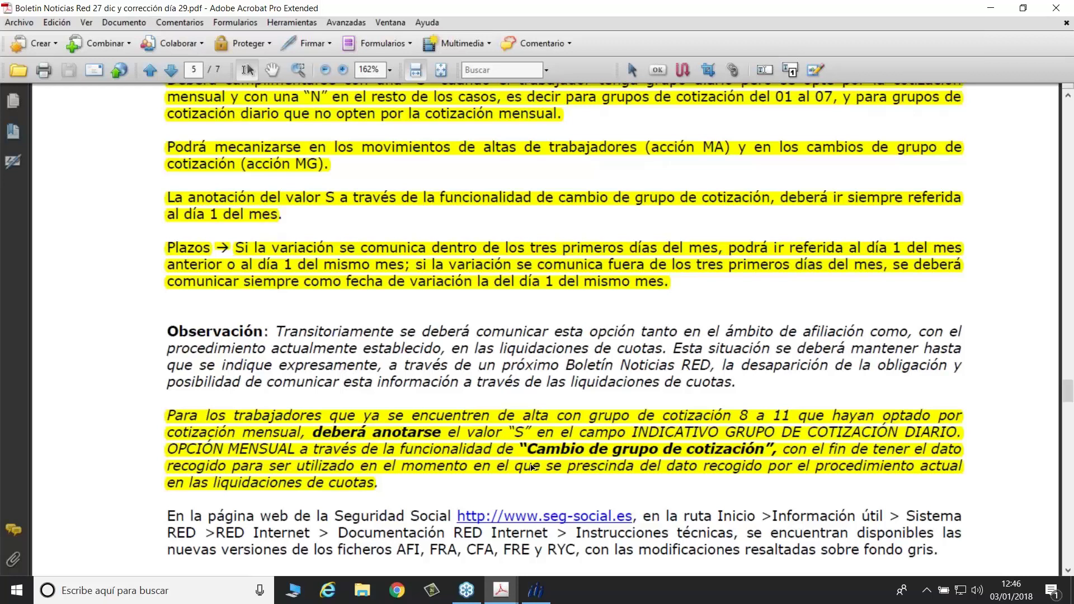
scroll(615, 465, up, 5)
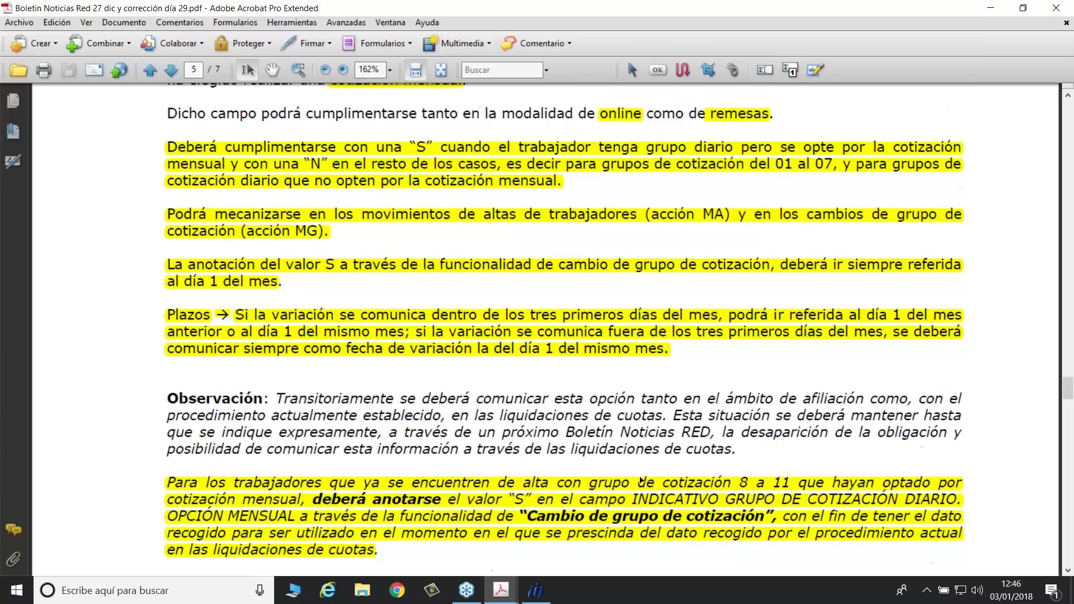
Review the table updates and the part-time contract changes during IT, continuing to the 29 de diciembre de 2017 notice on page 7.
scroll(615, 466, down, 6)
scroll(559, 330, down, 5)
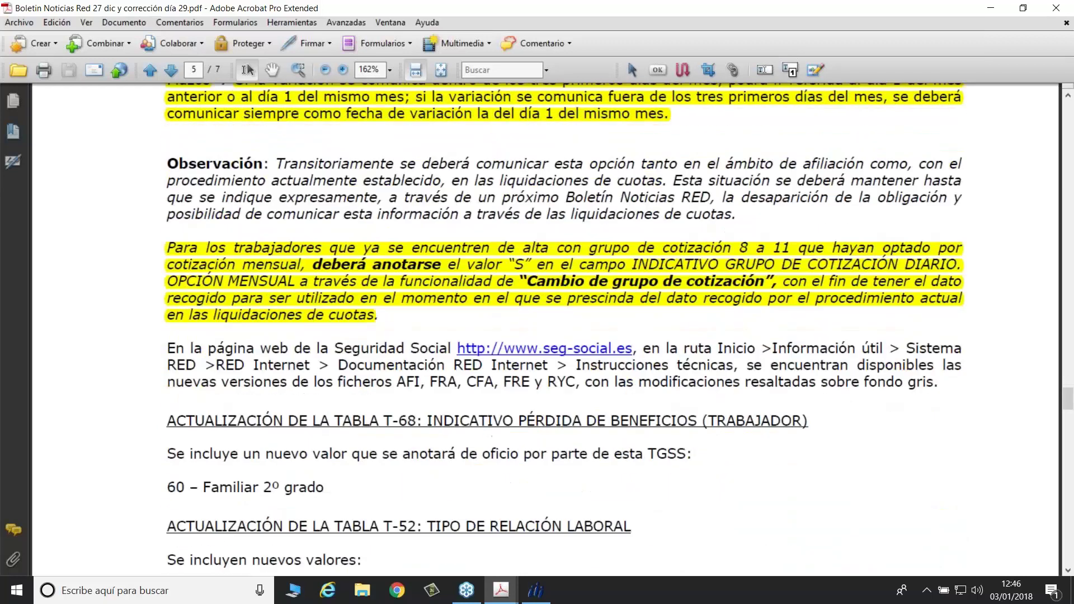
scroll(563, 330, down, 5)
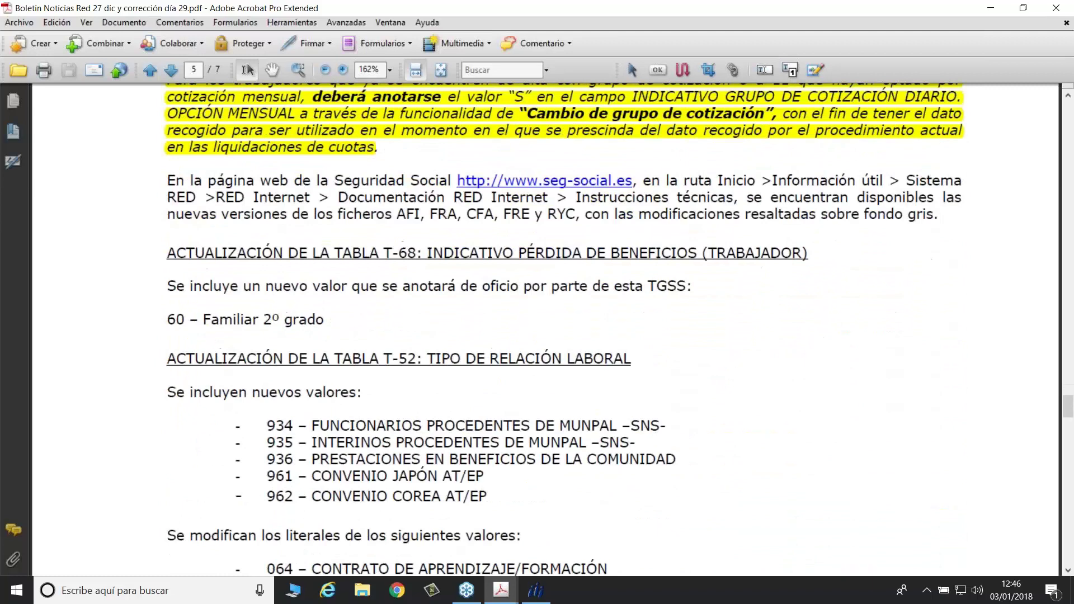
scroll(559, 330, down, 14)
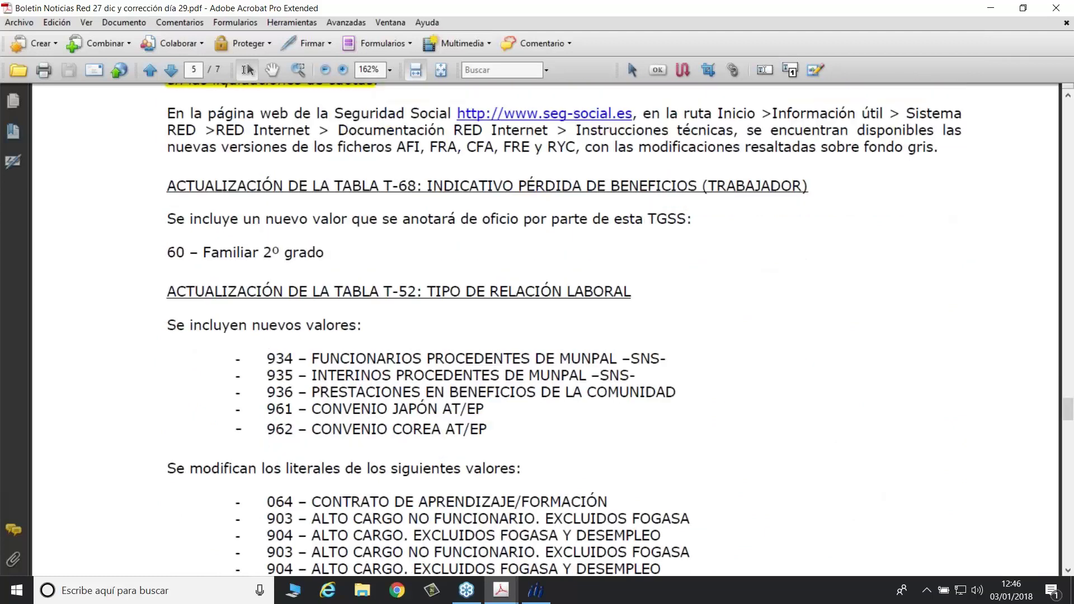
scroll(560, 330, down, 18)
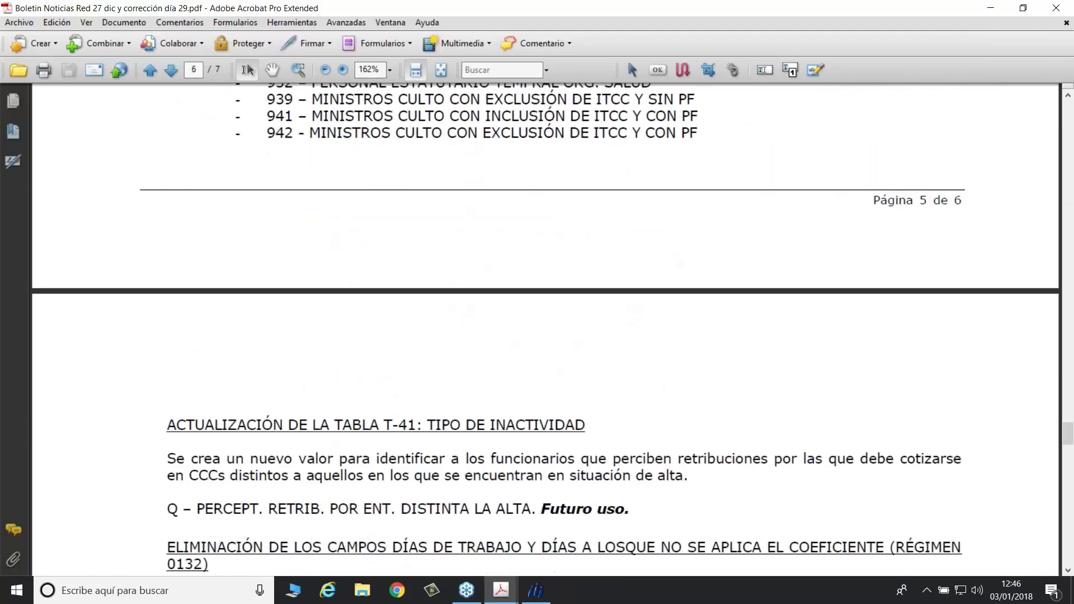
scroll(559, 330, down, 20)
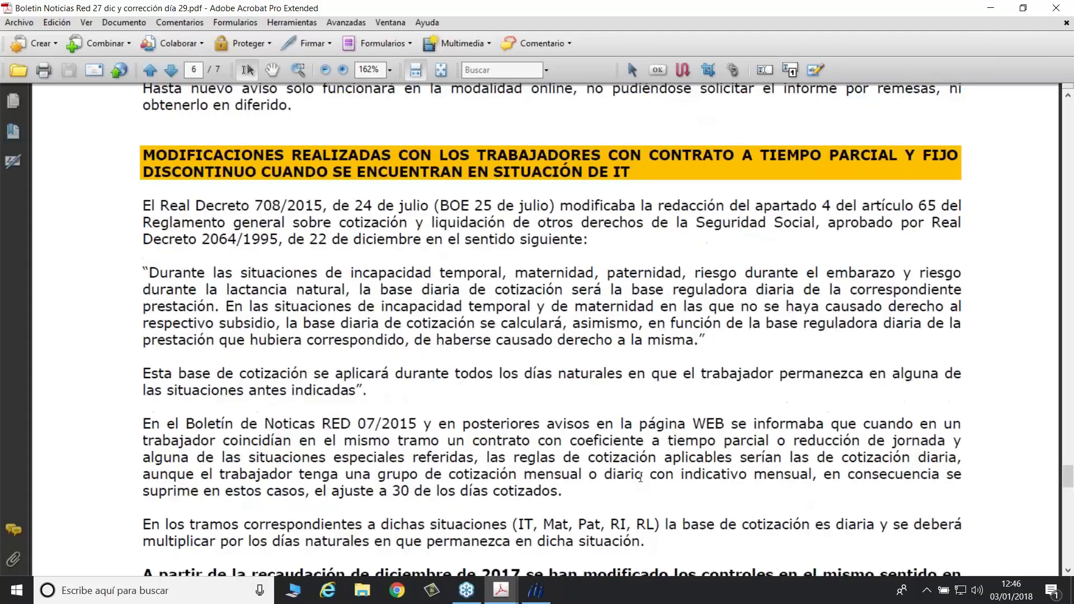
scroll(560, 330, down, 1)
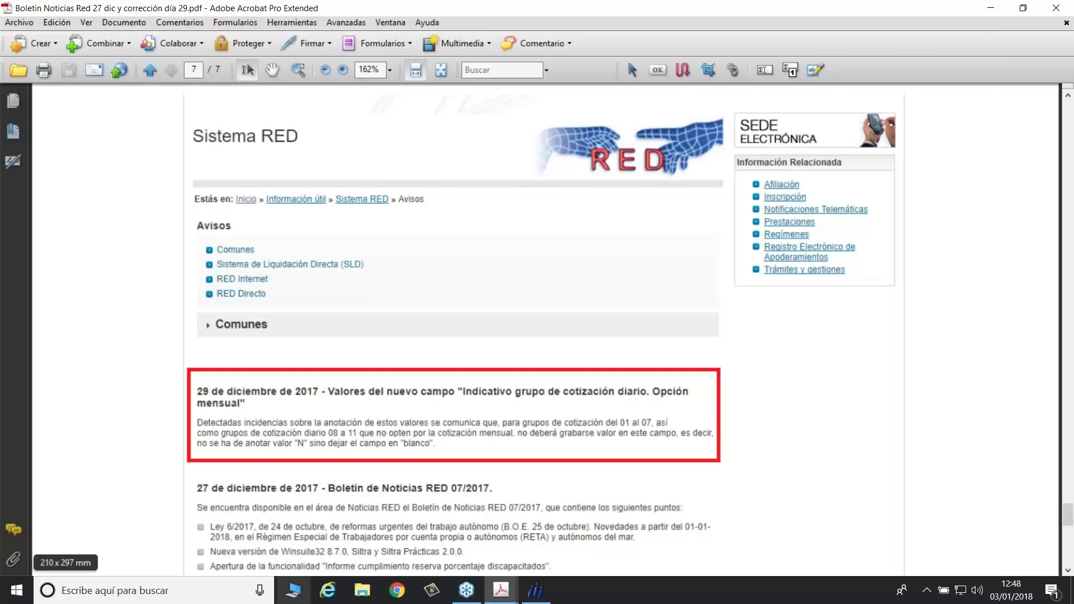
Switch to Laboral, close the extra-pay calculation and the worker's record, and open the conditional listing conditions.
click(534, 597)
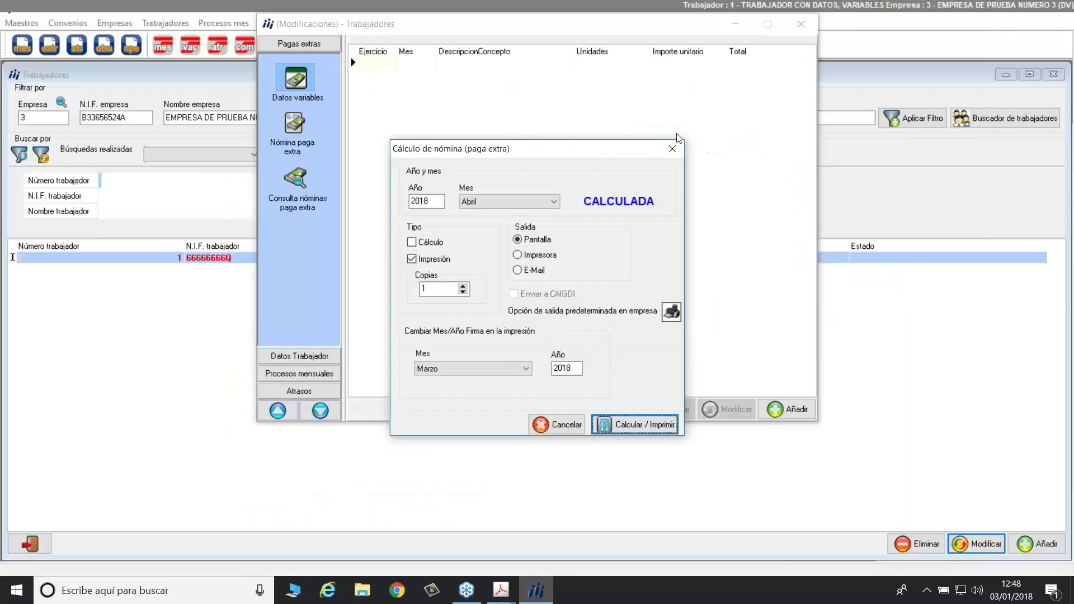
key(Escape)
click(800, 26)
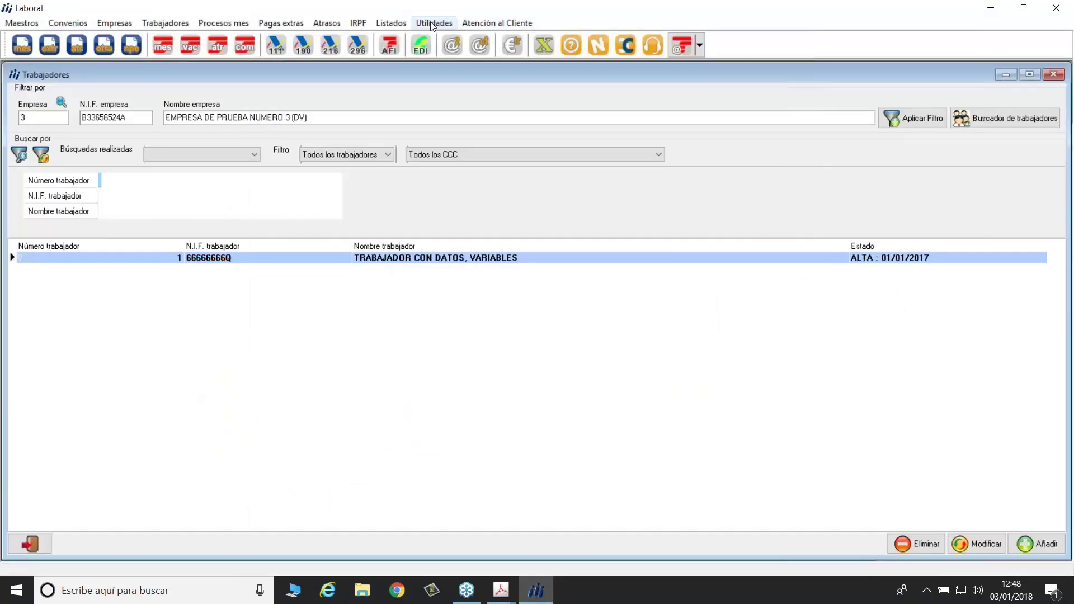
click(391, 23)
click(446, 169)
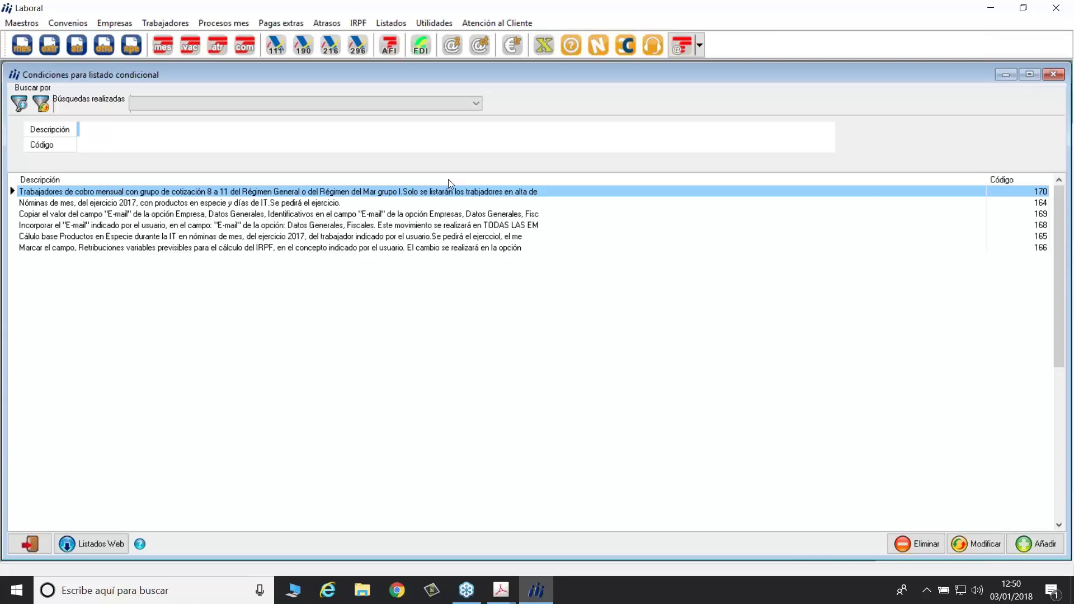
Switch back to Novedades.pdf and clear the highlight on the Afiliación topic.
mouse_move(502, 594)
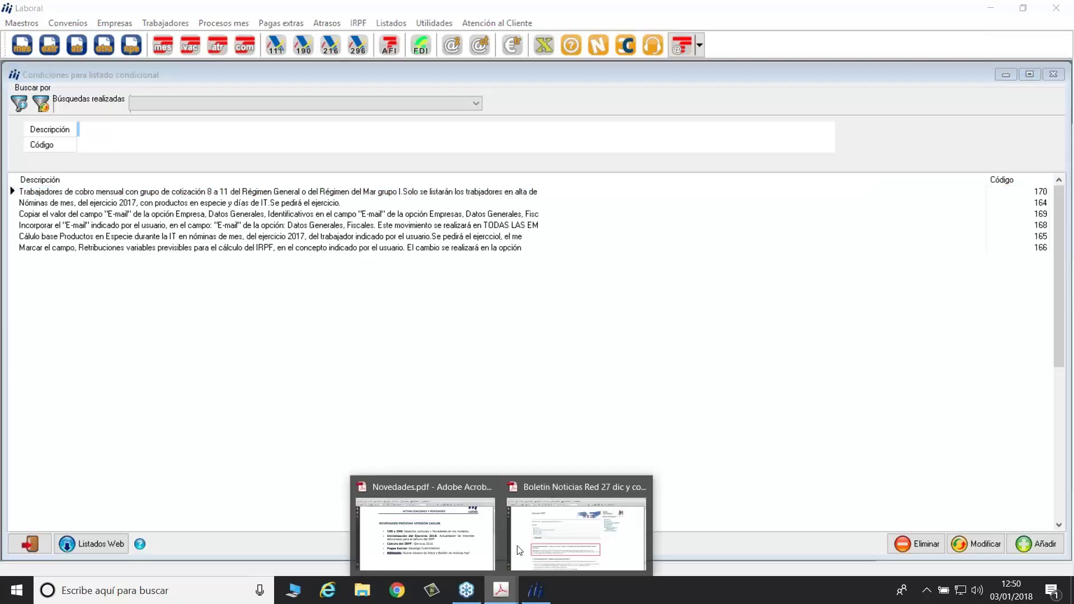
click(450, 478)
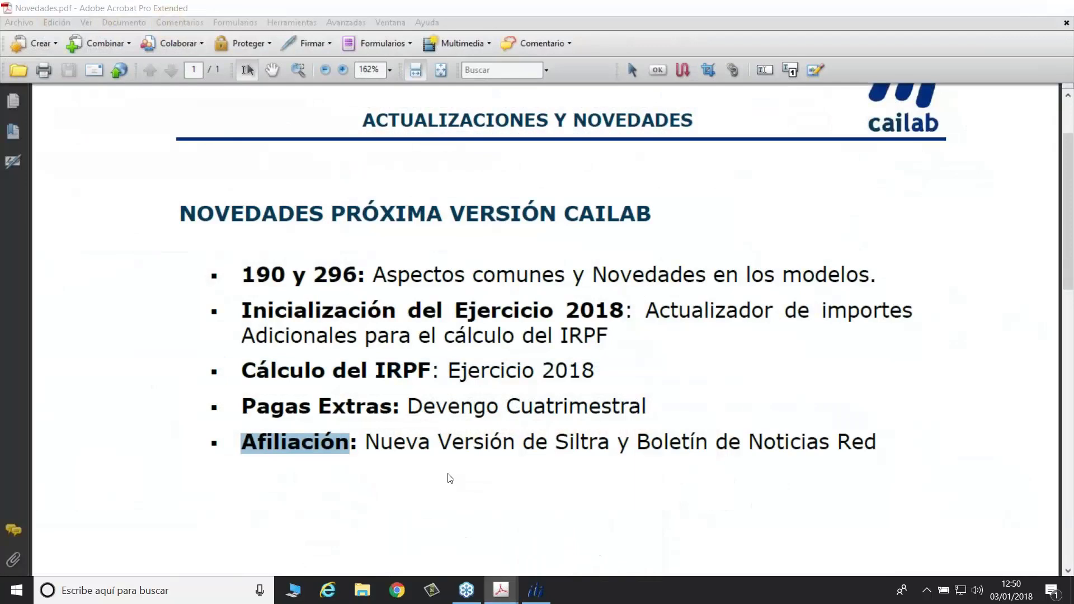
click(452, 443)
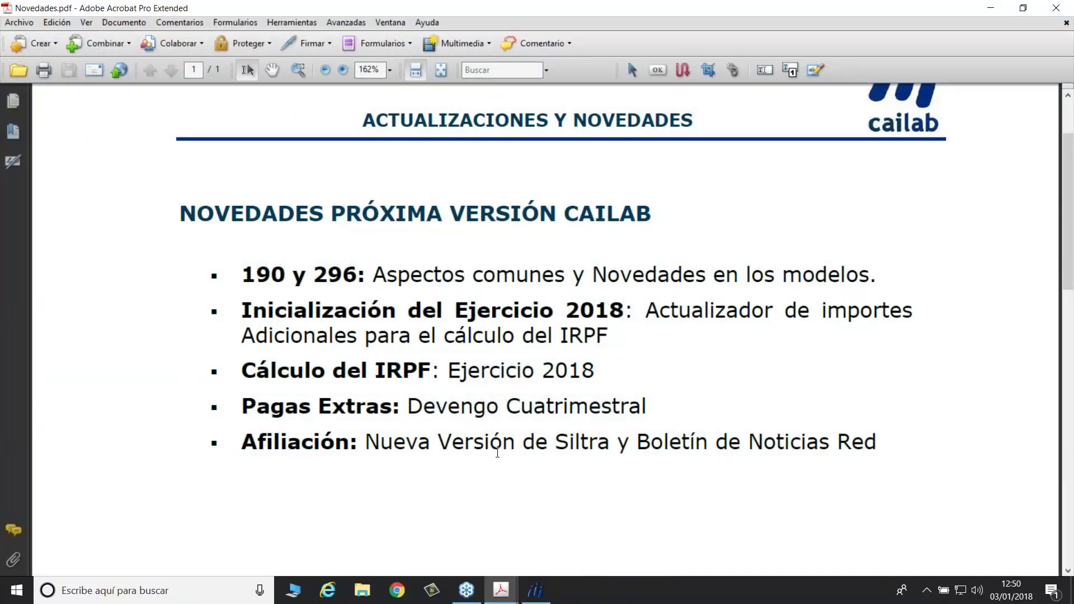